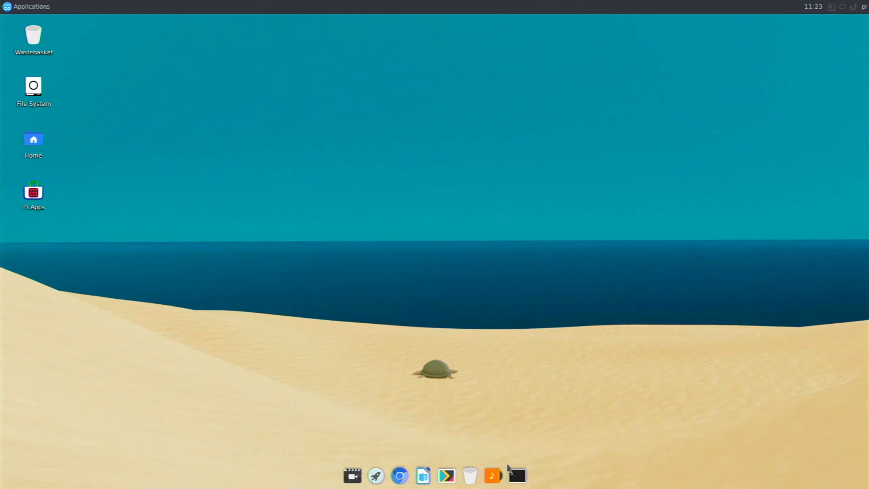
Launch the music player on the Raspberry Pi desktop.
left_click(493, 476)
left_click_drag(844, 474, 801, 208)
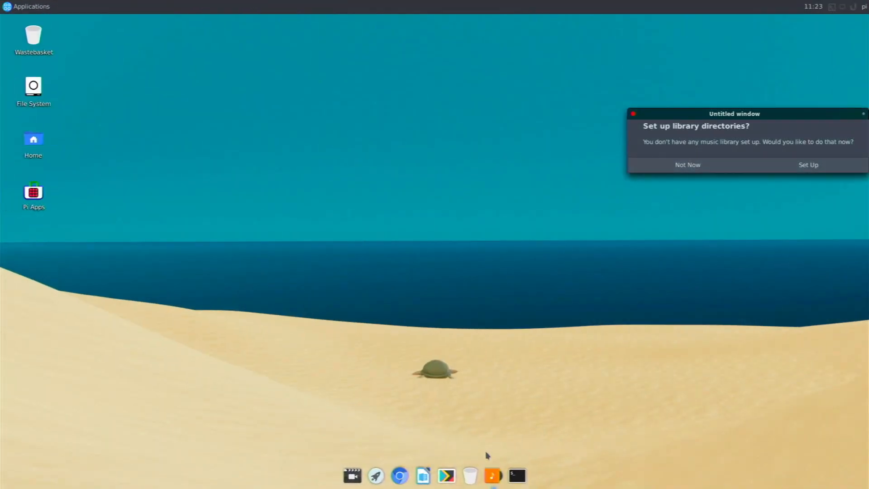
left_click(491, 466)
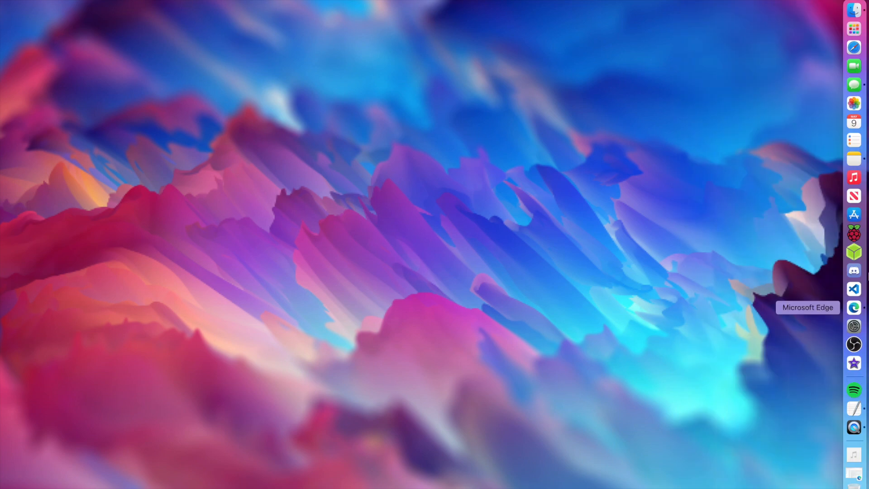
Switch to Raspberry Pi Imager, choose Raspberry Pi OS Lite (32-bit) as the operating system, and view the storage list.
left_click(860, 234)
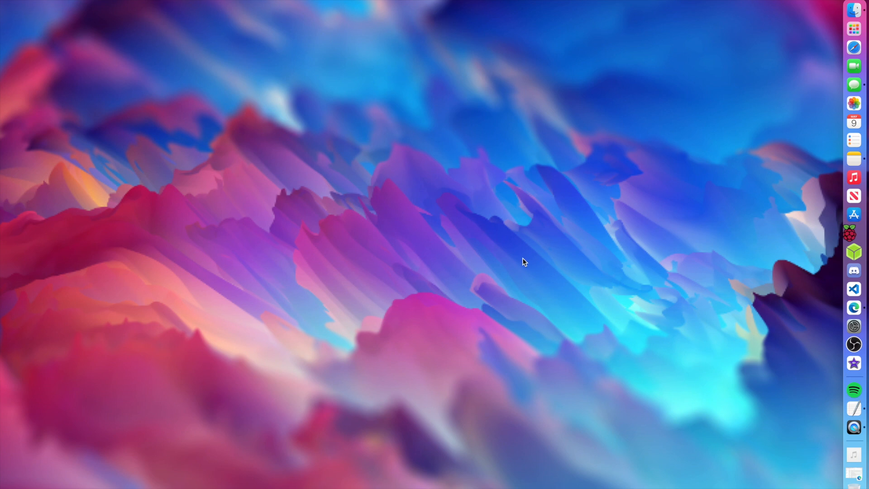
left_click(341, 318)
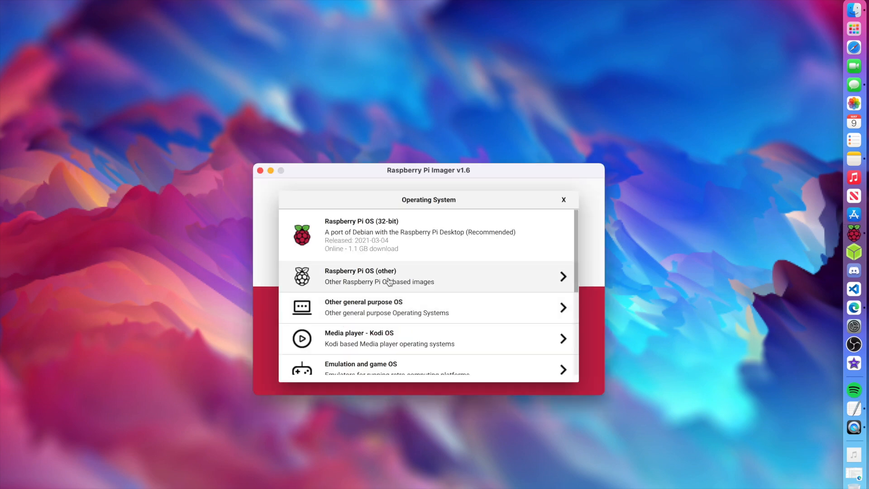
left_click(417, 282)
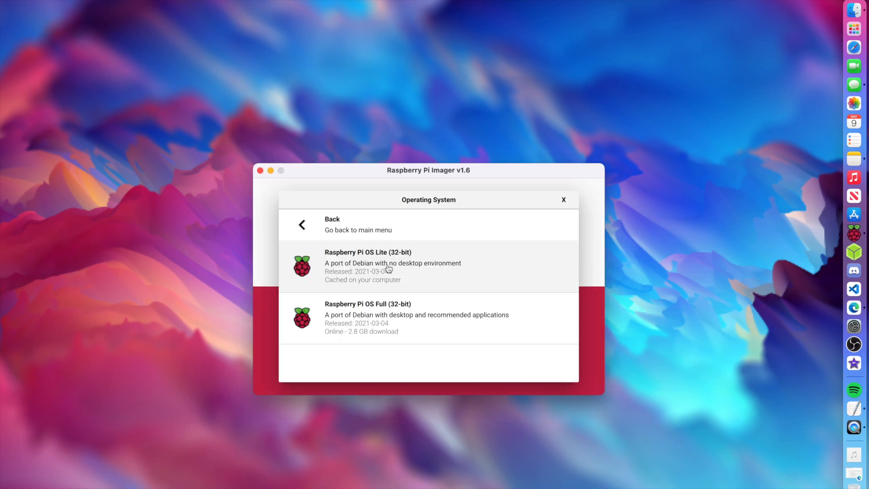
left_click(393, 267)
left_click(487, 320)
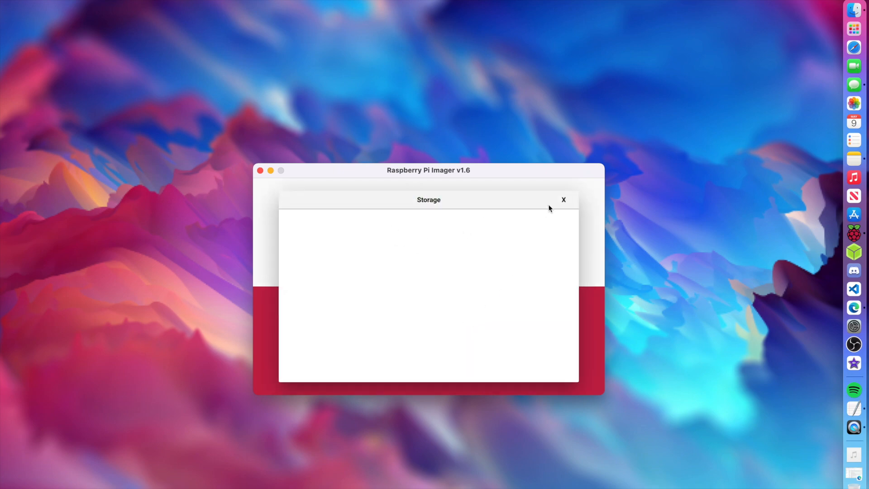
left_click(563, 201)
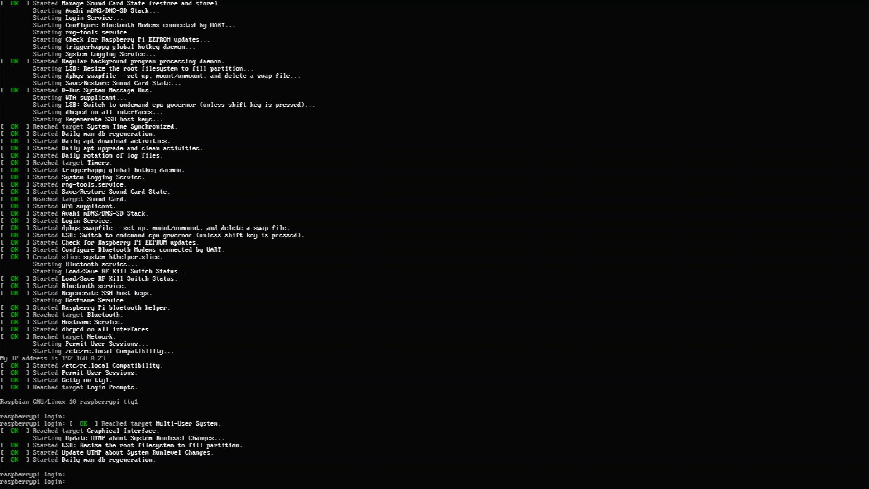
Log in to the Raspberry Pi console as pi with the account password.
key("Return")
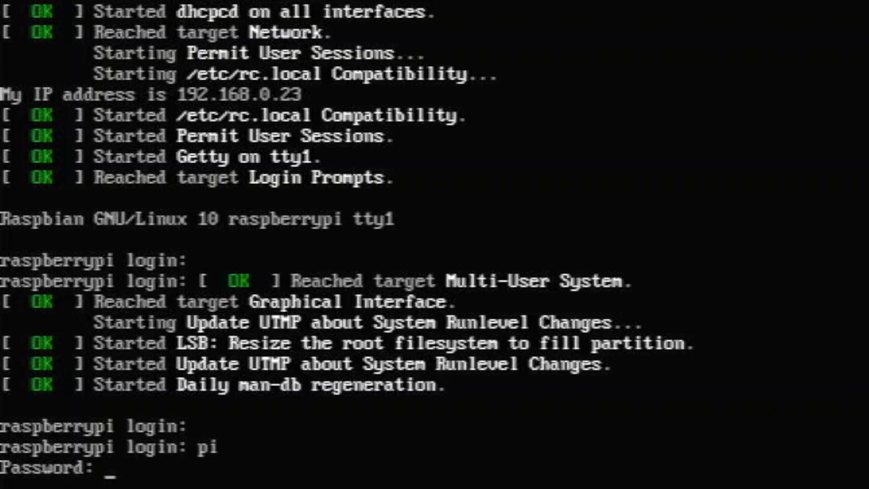
key("Return")
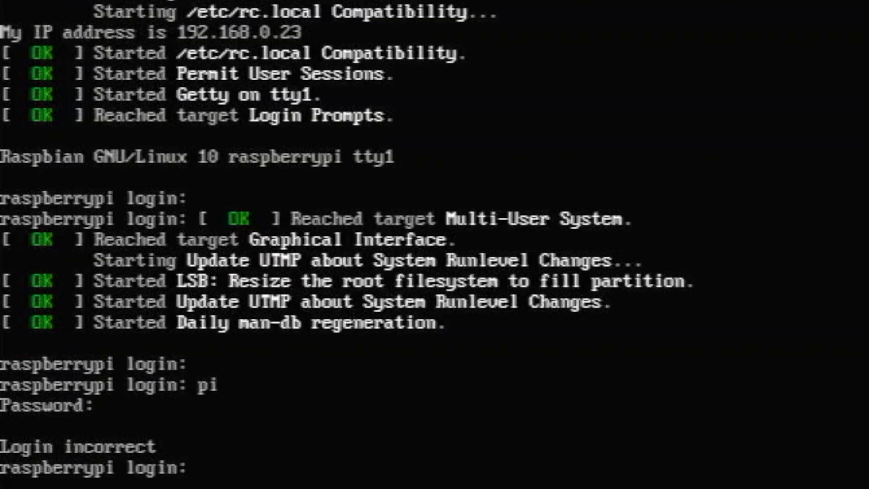
type("pi")
key("Return")
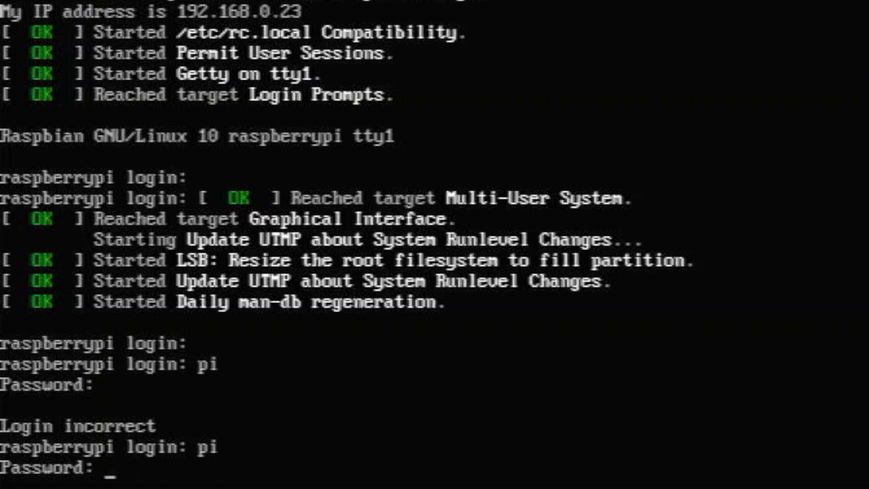
key("Return")
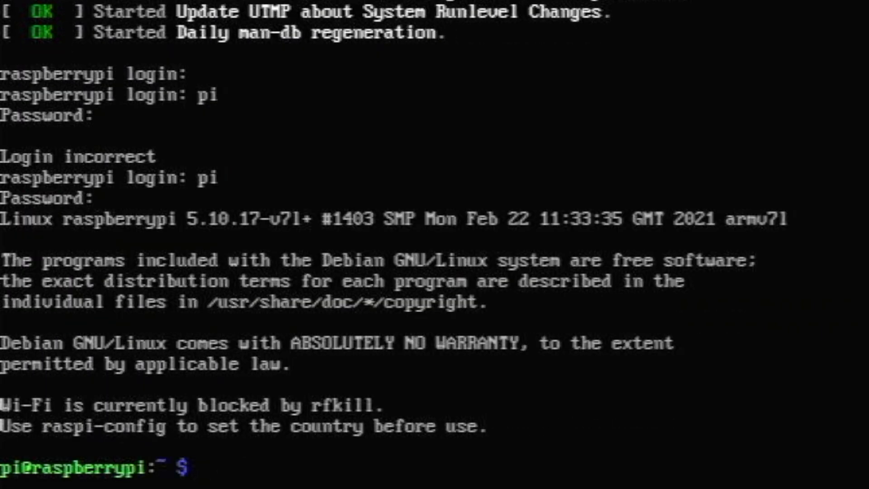
Run sudo passwd and set a new root password, entering it a second time to confirm.
type("sudo passwd")
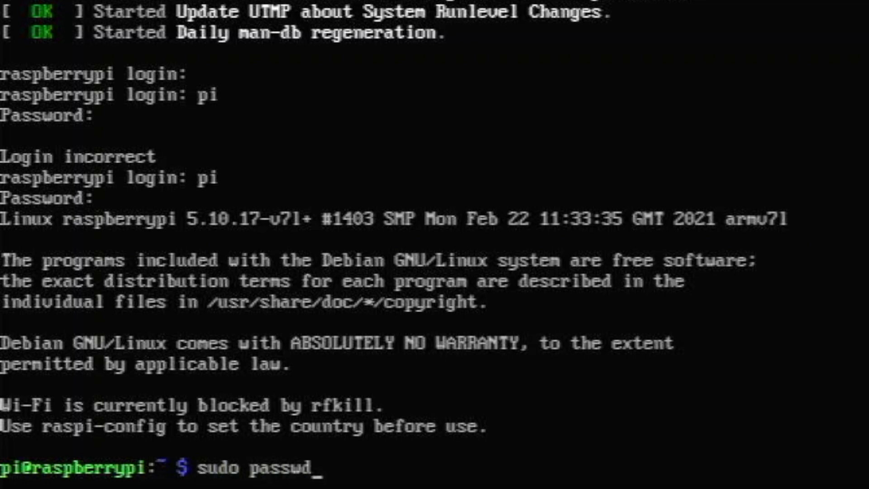
key("Return")
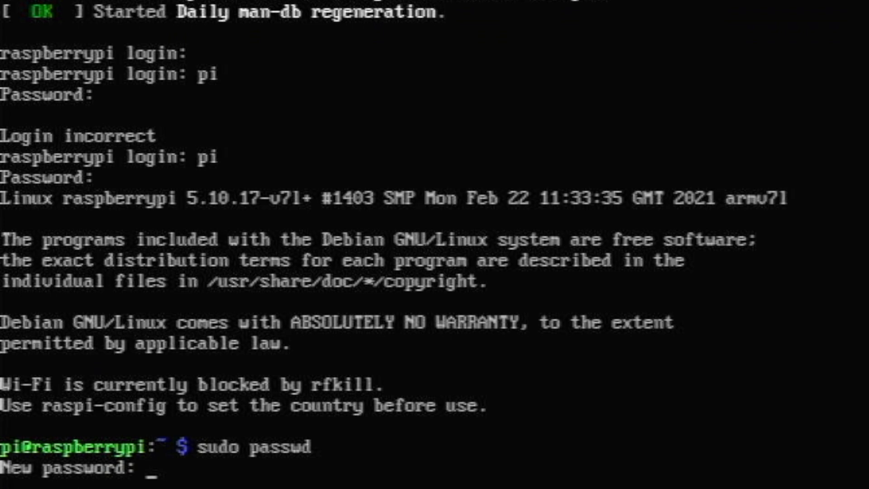
key("Return")
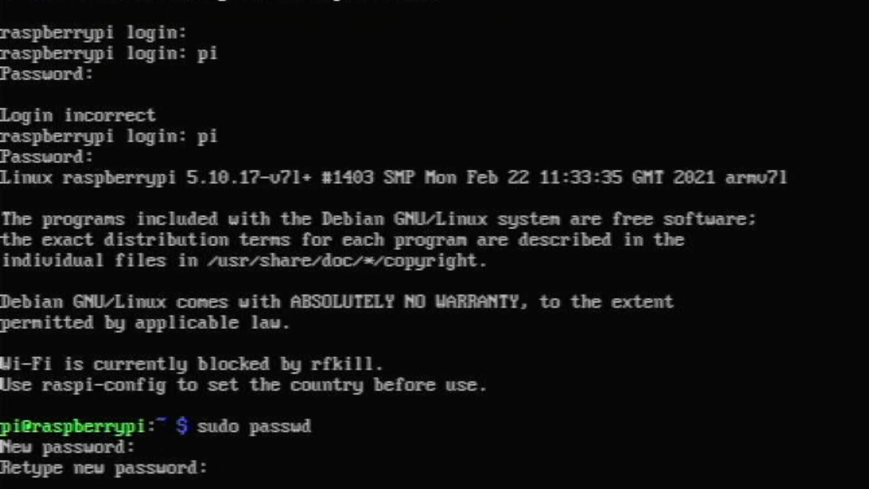
key("Return")
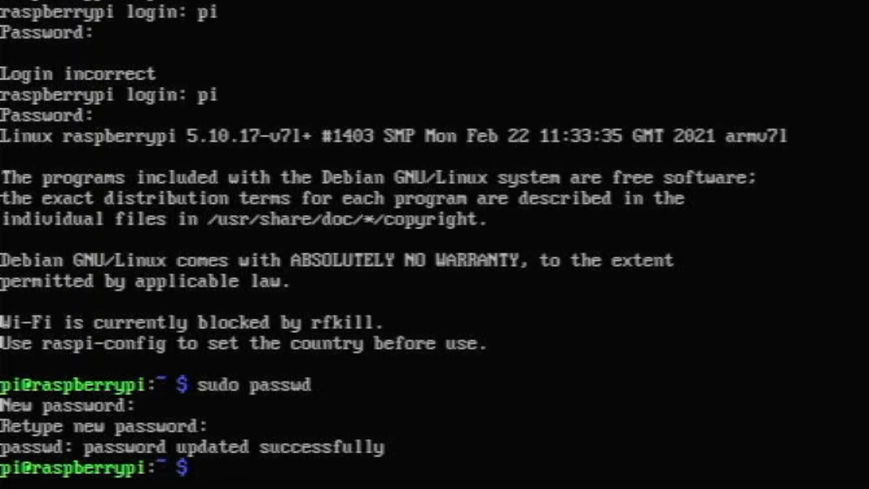
Run sudo raspi-config, look through the Interface Options, and return to the main list.
type("sudo raspi=")
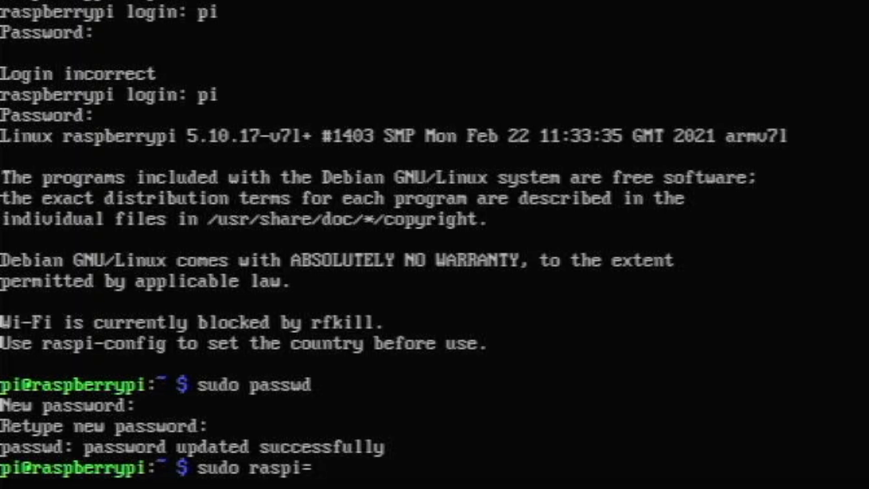
key("BackSpace")
type("-configg")
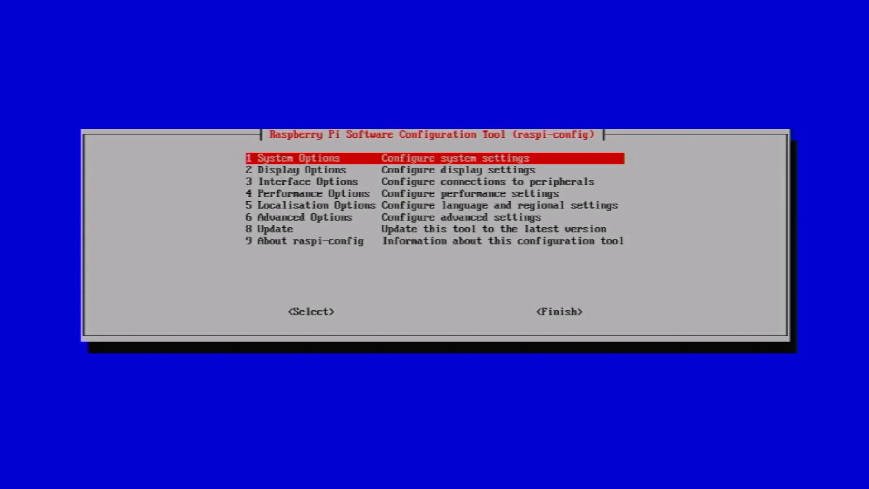
key("Down")
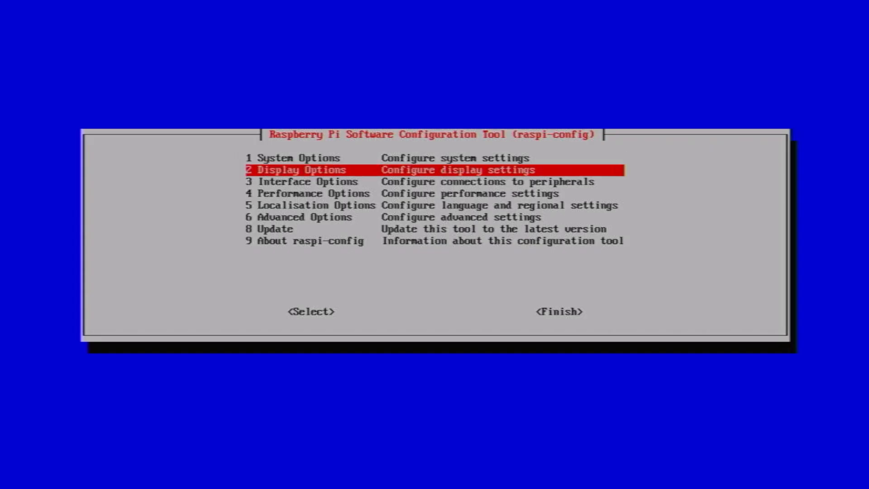
key("Down")
key("Return")
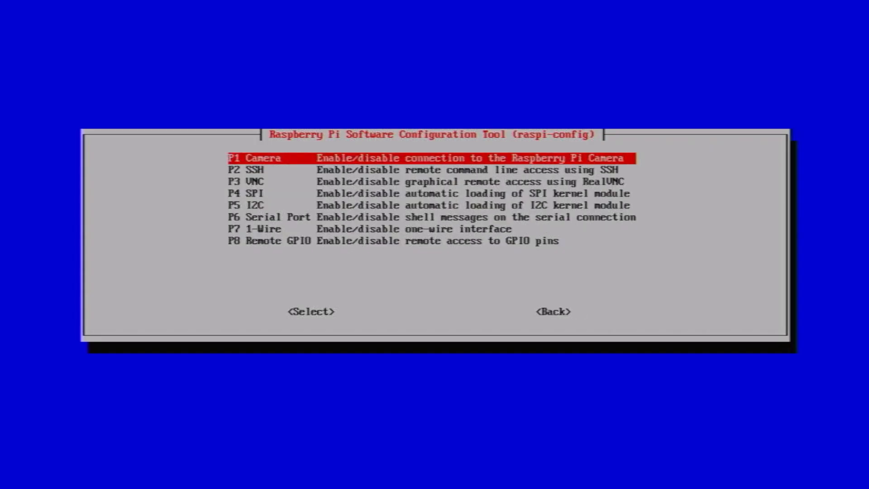
key("Tab")
key("Tab")
key("Return")
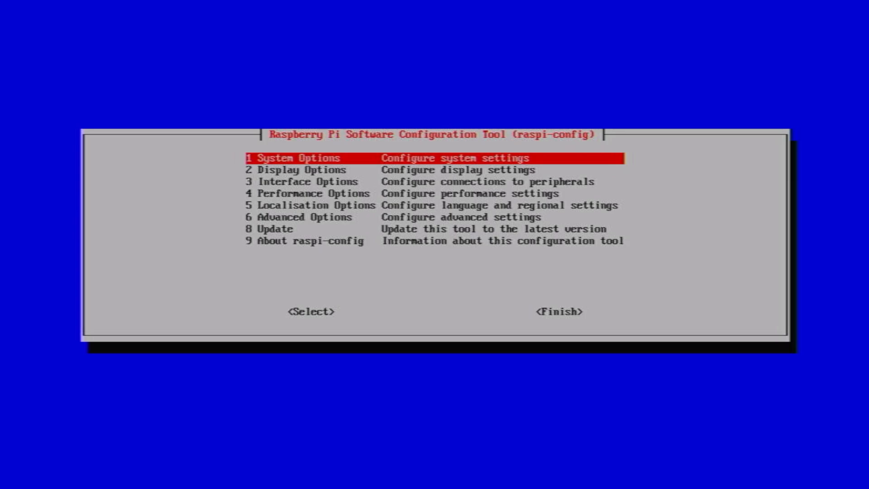
Look through the System Options in raspi-config and finish the tool without changing anything.
key("Return")
key("Down")
key("Up")
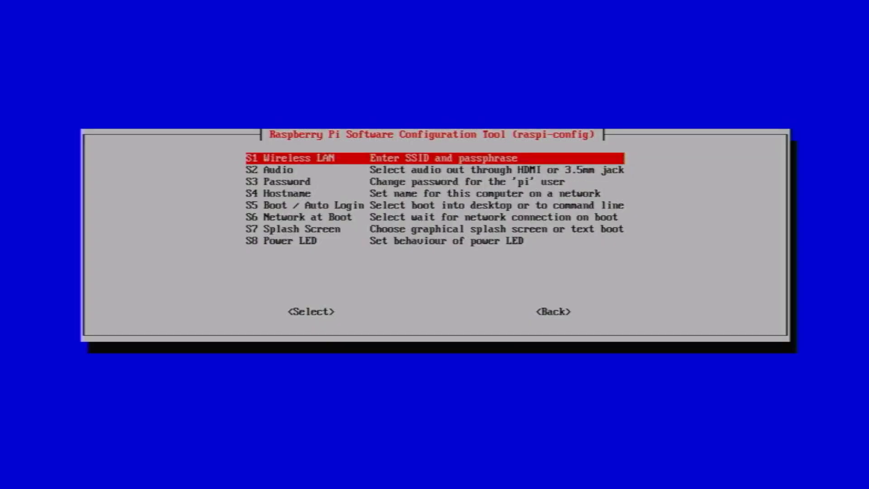
key("Tab")
key("Tab")
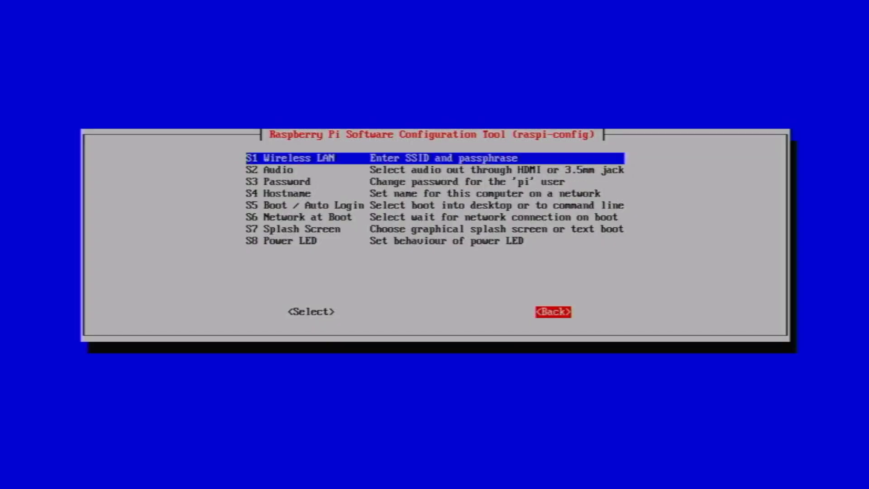
key("Return")
key("Tab")
key("Tab")
key("Return")
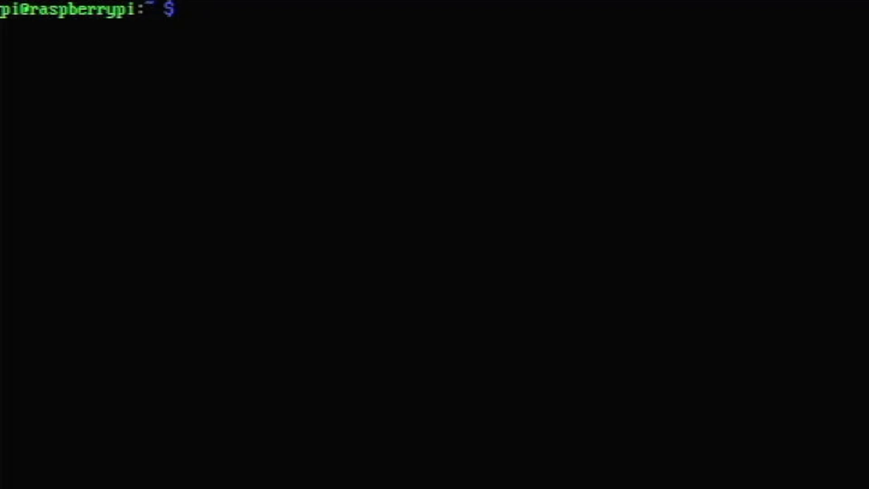
Run sudo tasksel and install the Xfce desktop environment from the software selection.
type("sudo tasksel")
key("Return")
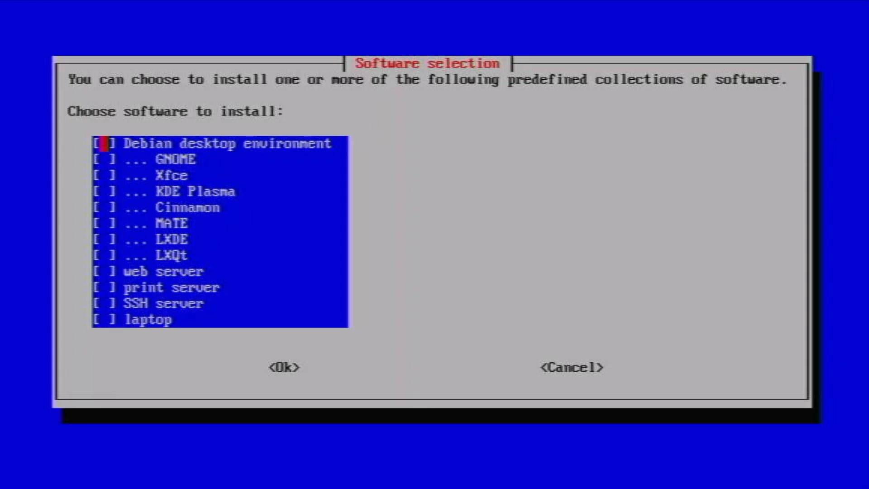
key("Down")
key("Down")
key("space")
key("Up")
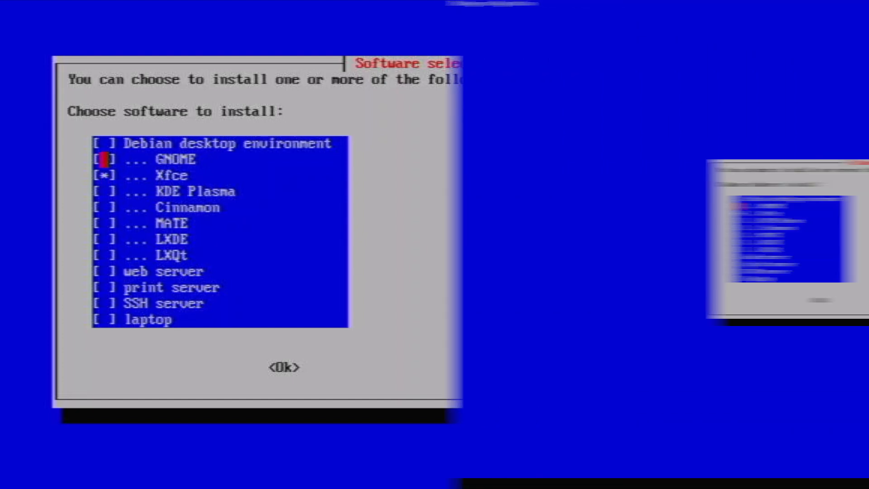
key("Return")
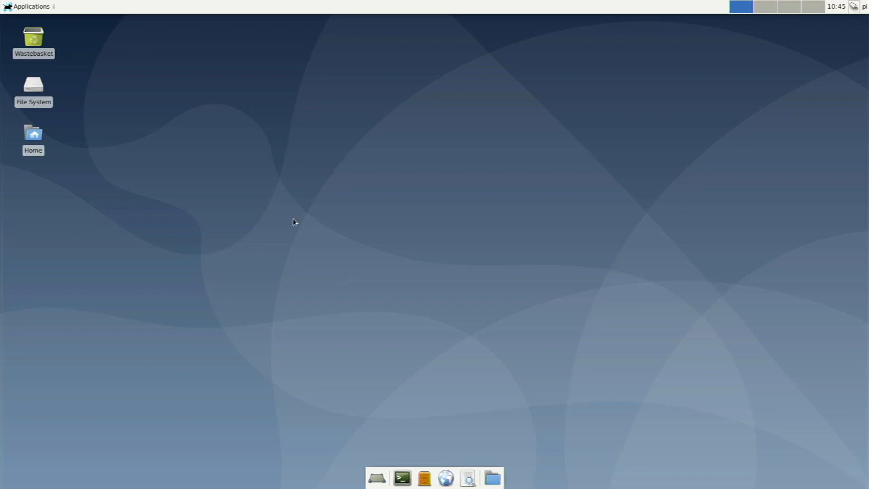
Open Synaptic Package Manager and authenticate with the account password.
left_click(2, 4)
mouse_move(23, 145)
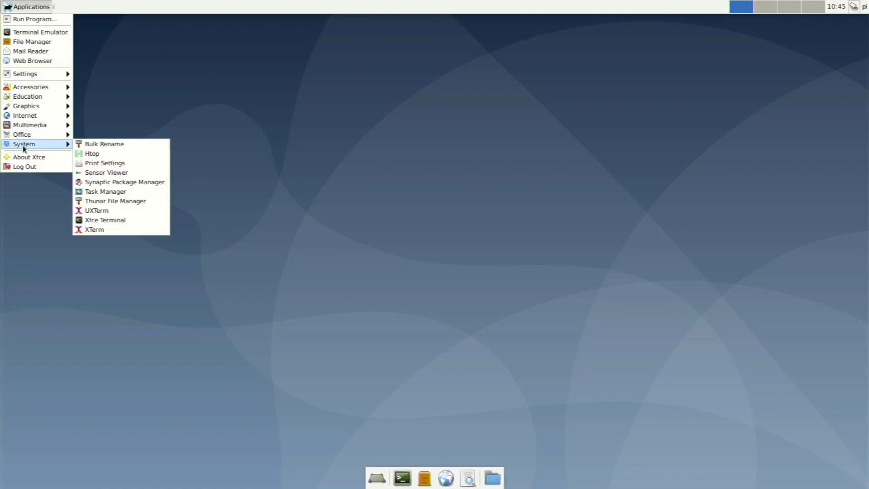
left_click(100, 182)
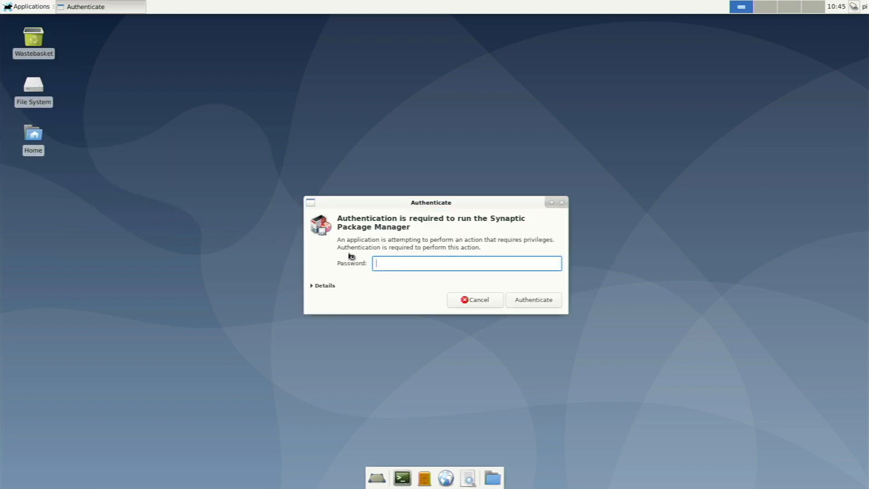
type("*********")
key("Return")
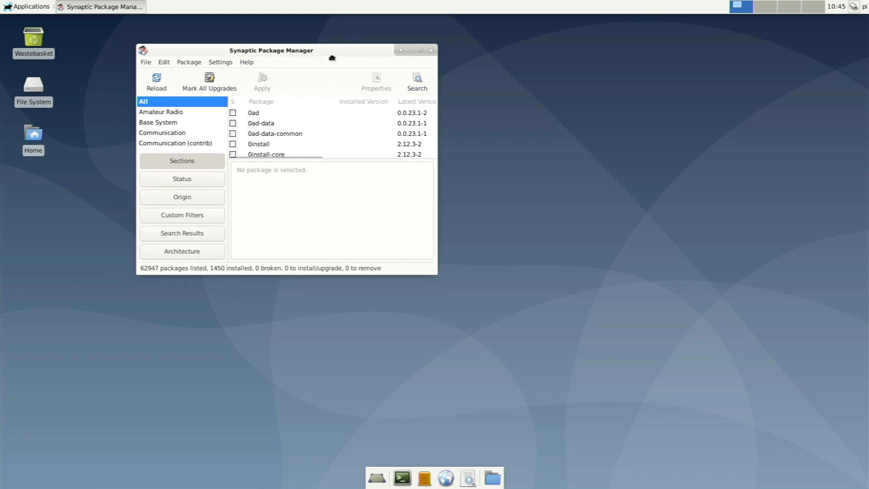
Search the packages for compiz by description and name, and enlarge the package manager window.
left_click(493, 99)
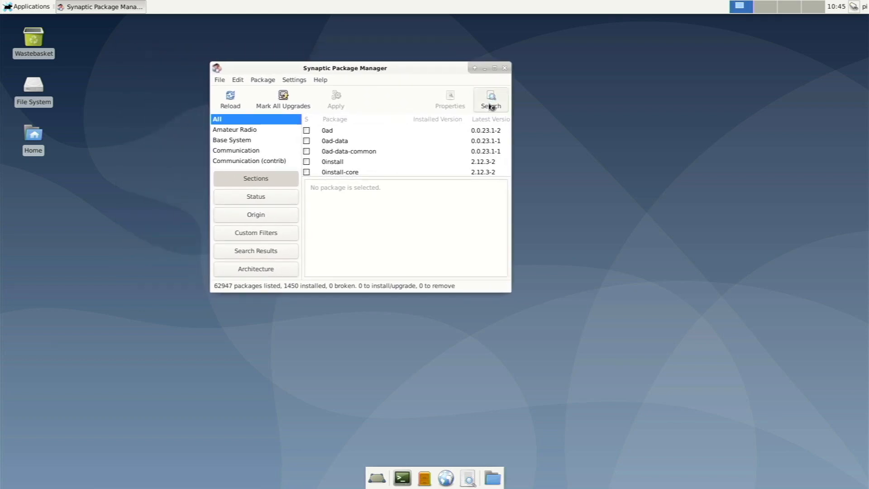
type("com")
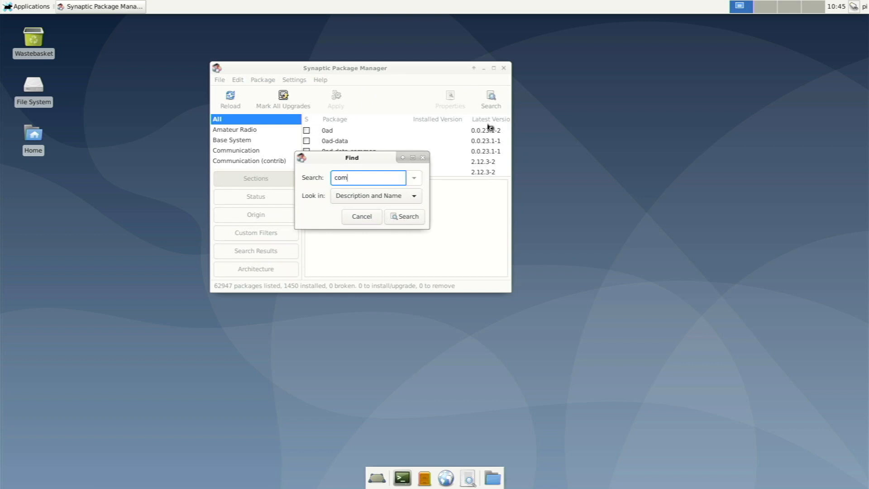
type("piz")
key("Return")
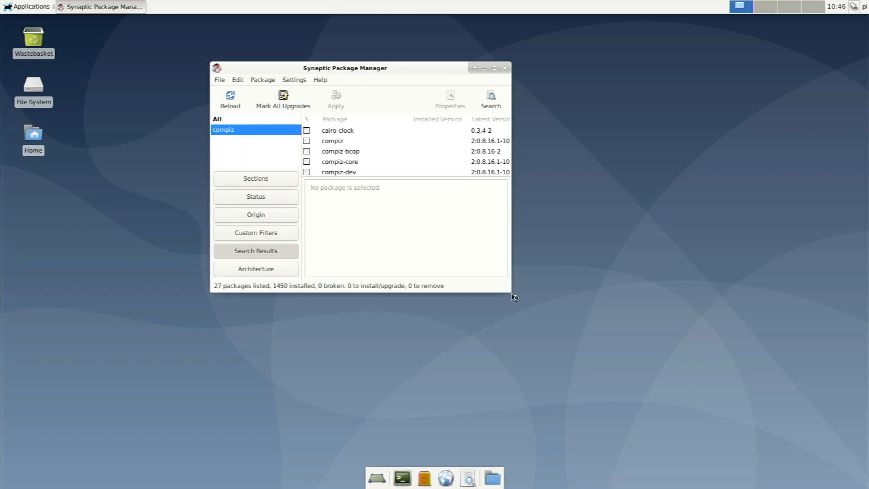
left_click(513, 295)
left_click_drag(514, 295, 800, 413)
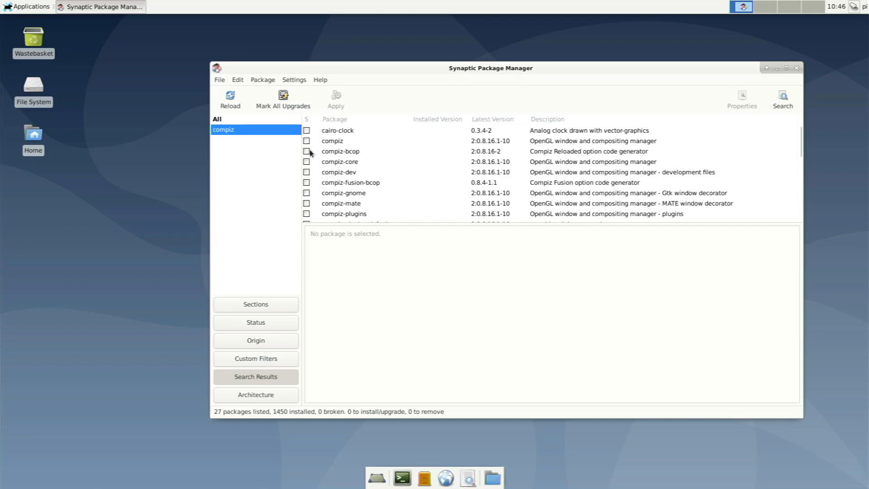
Mark the compiz package for installation, review the additional required packages and accept them.
left_click(306, 132)
left_click(306, 143)
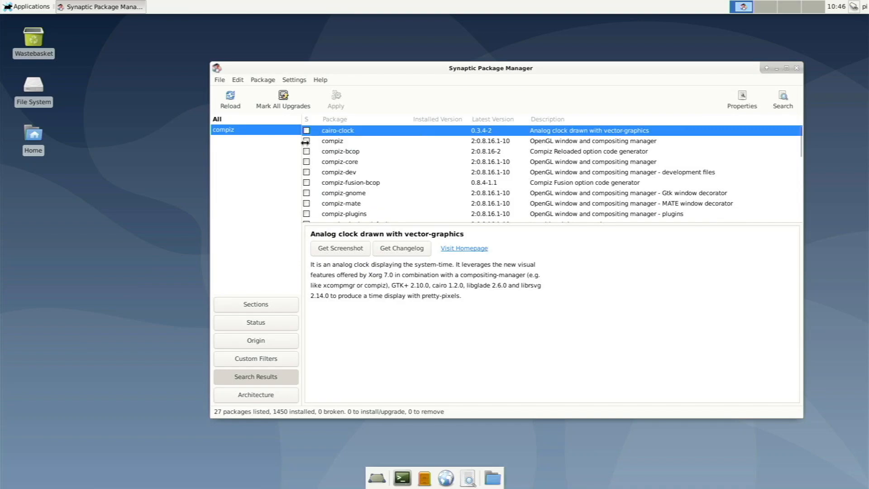
left_click(307, 142)
left_click(317, 161)
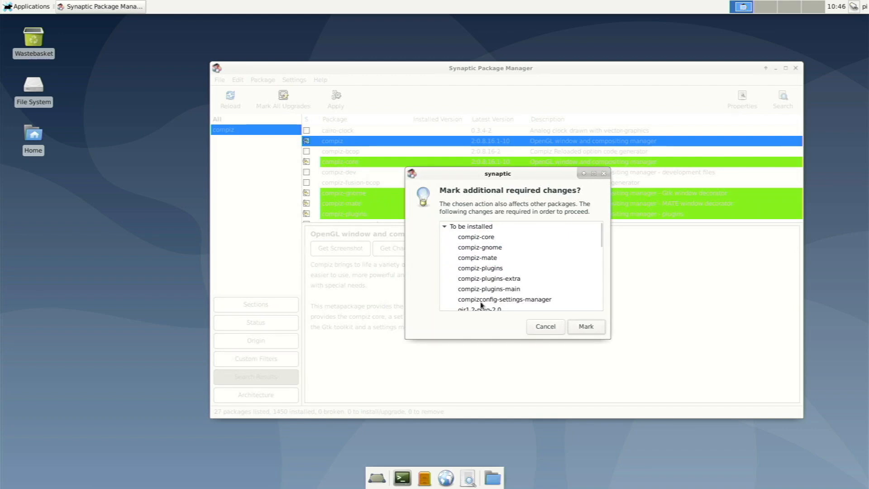
scroll(476, 294, "down", 1)
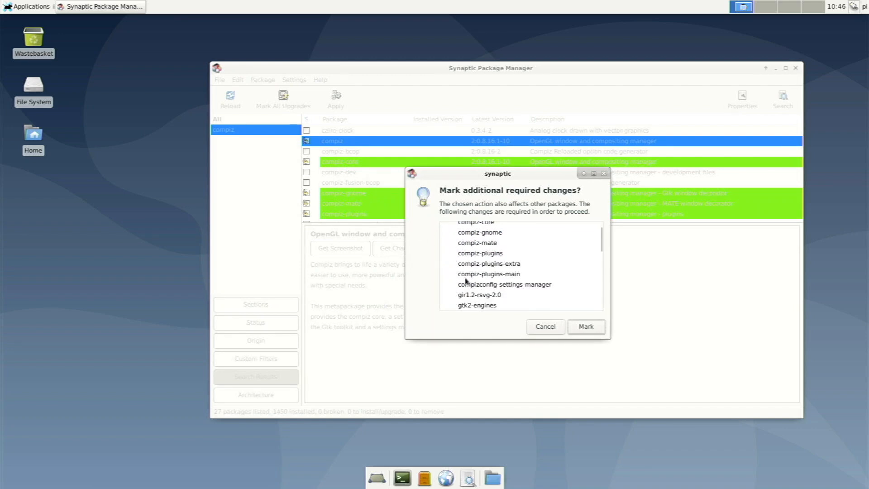
left_click(452, 286)
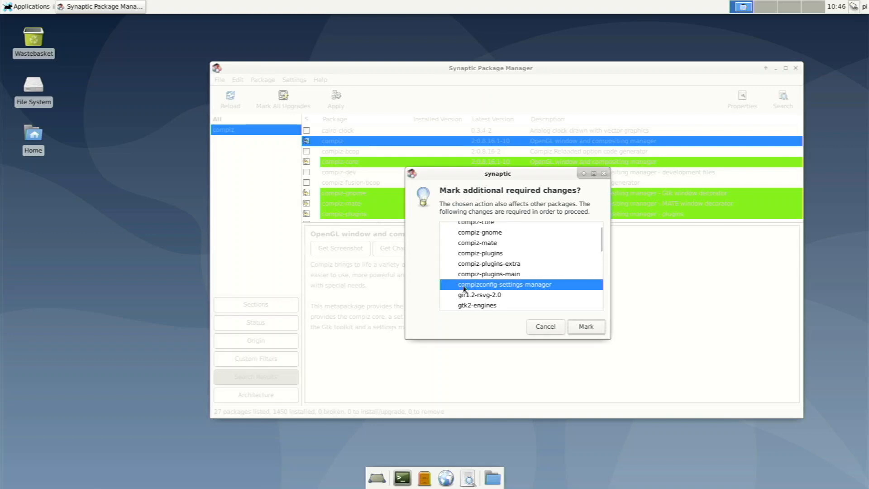
scroll(464, 287, "down", 10)
scroll(463, 287, "up", 8)
scroll(463, 287, "up", 3)
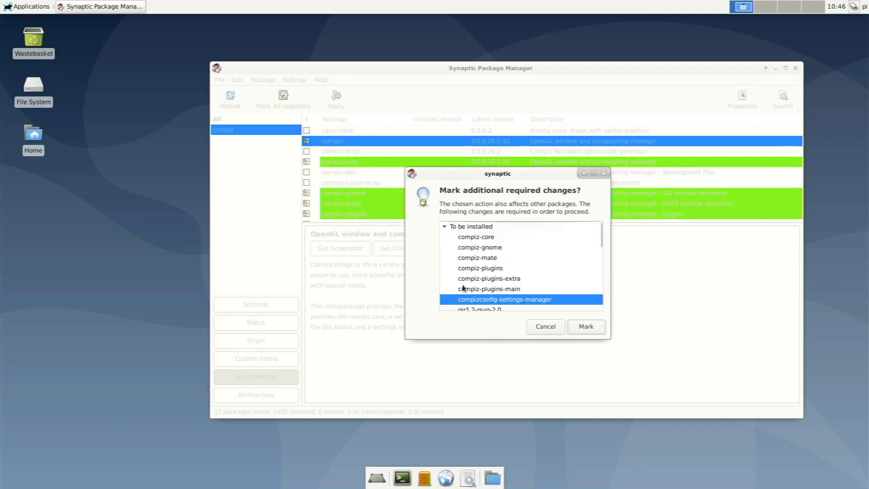
left_click(586, 326)
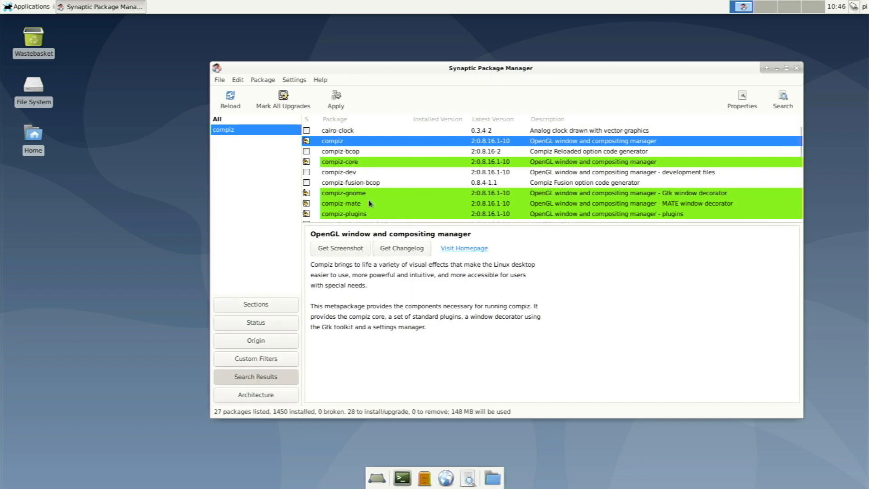
Mark the fusion-icon package for installation together with its additional required packages.
scroll(369, 202, "down", 5)
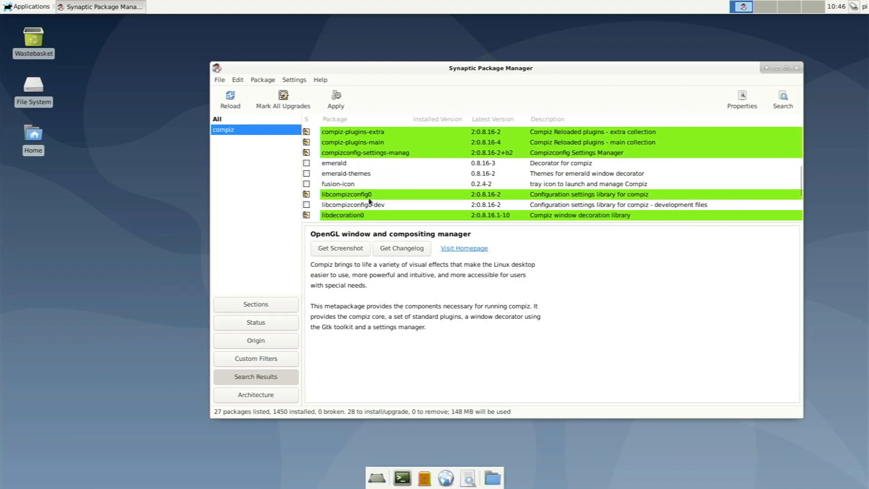
left_click(309, 185)
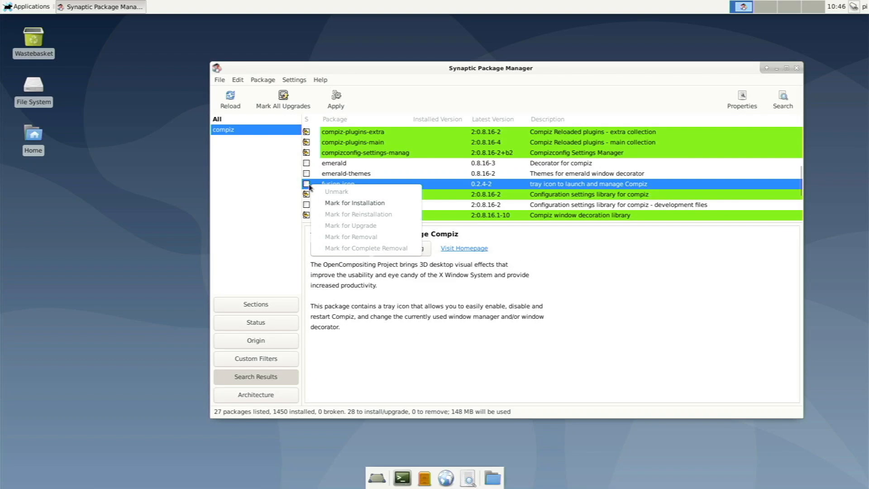
left_click(355, 203)
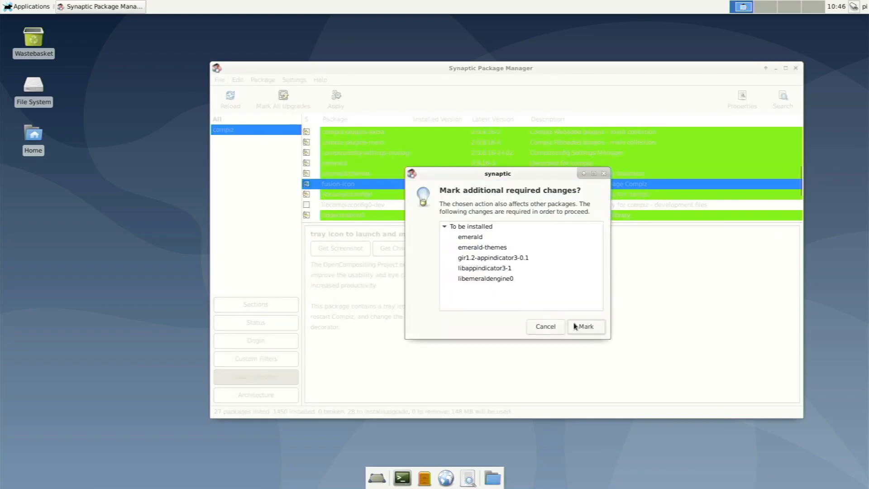
left_click(575, 326)
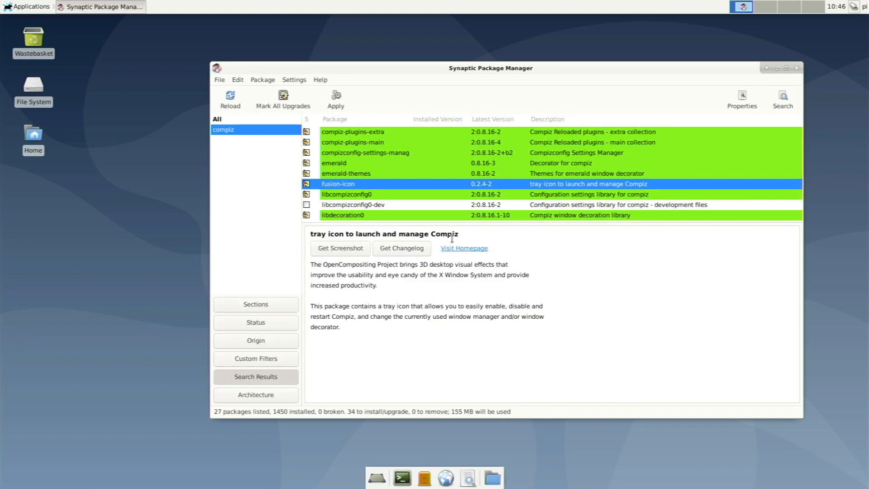
Mark the pdfcube package for installation together with its additional required packages.
scroll(429, 220, "down", 3)
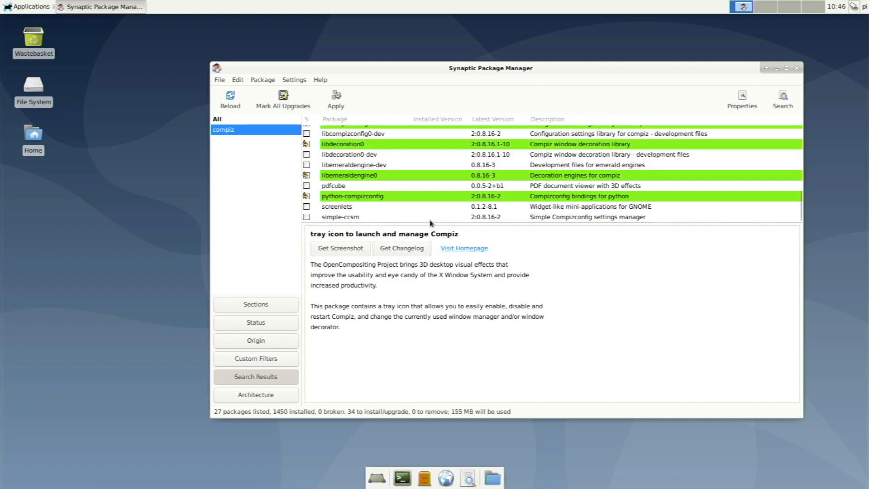
left_click(306, 186)
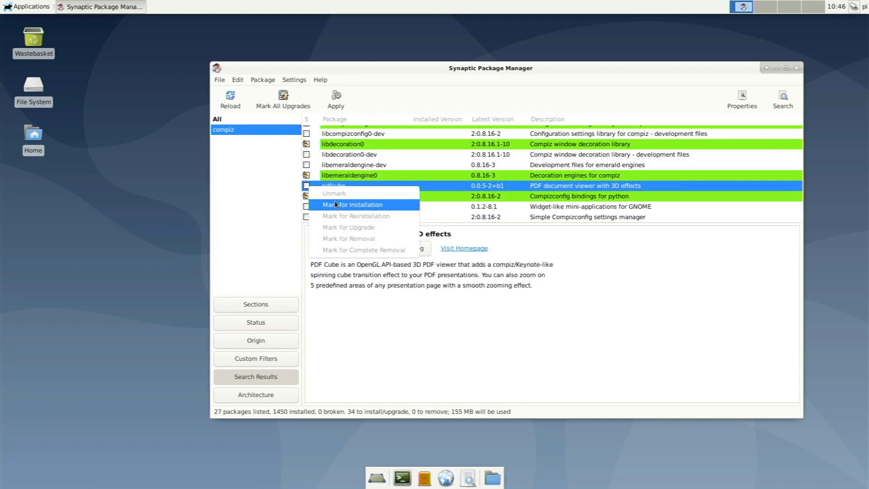
left_click(360, 210)
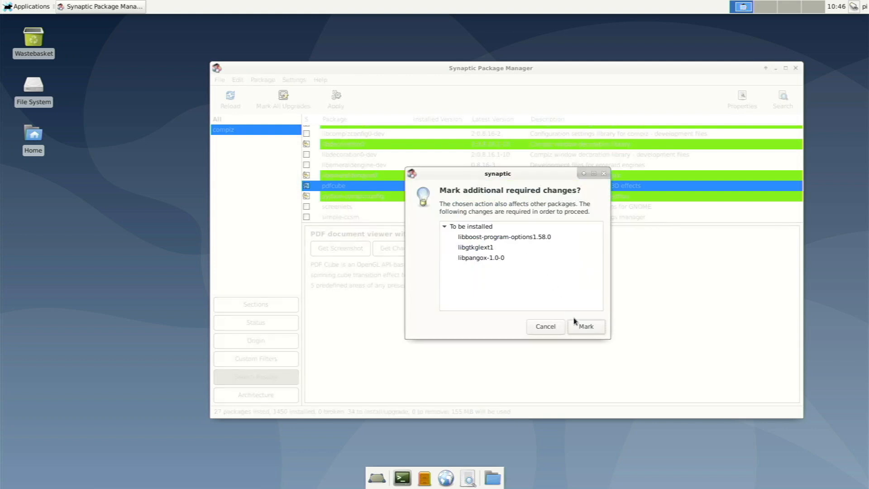
left_click(585, 326)
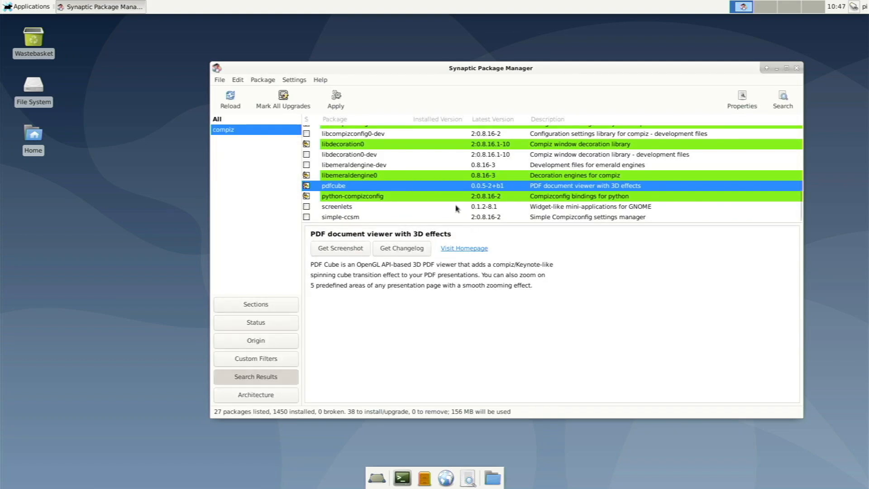
Apply the marked changes to download and install the selected packages, and dismiss the completion dialog.
scroll(448, 203, "up", 6)
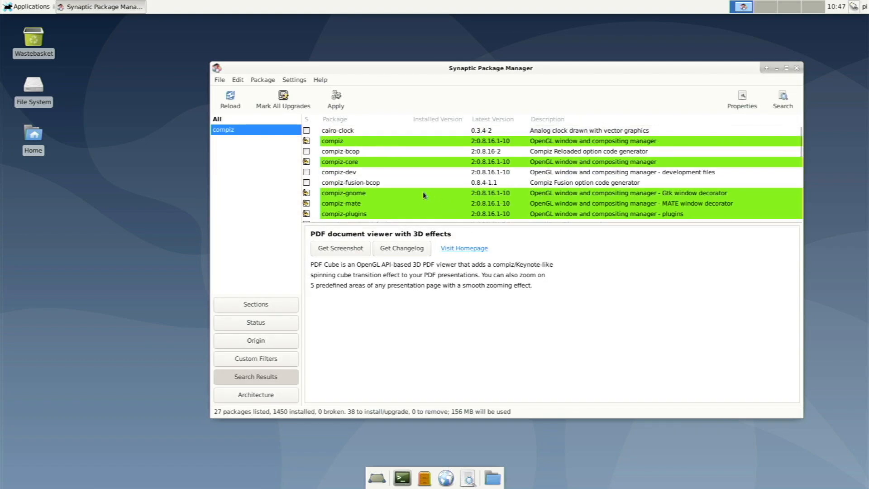
left_click(565, 205)
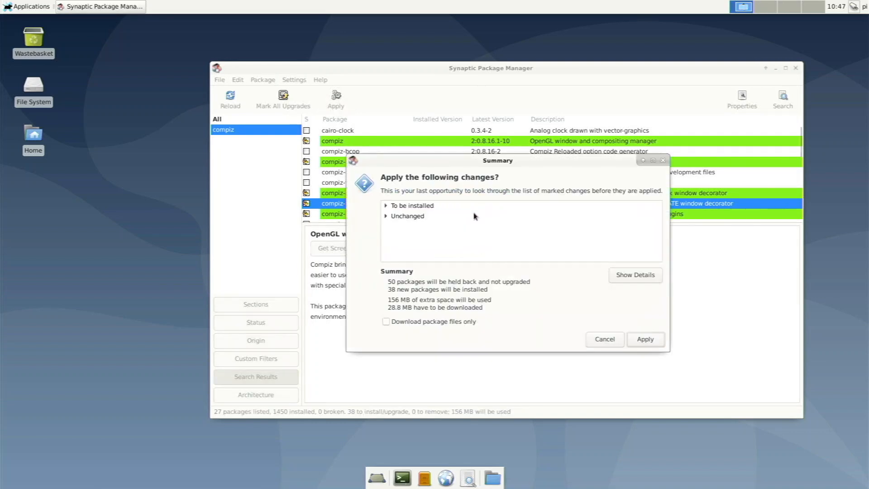
left_click(641, 343)
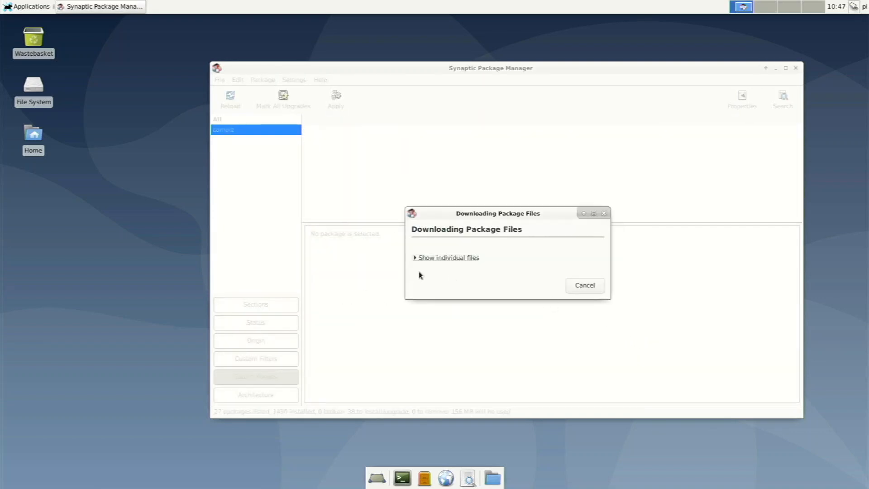
left_click(423, 259)
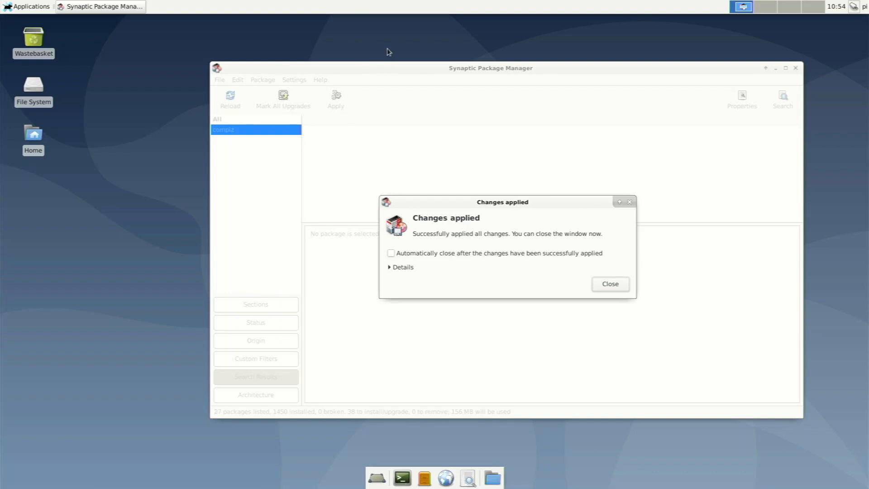
left_click(610, 285)
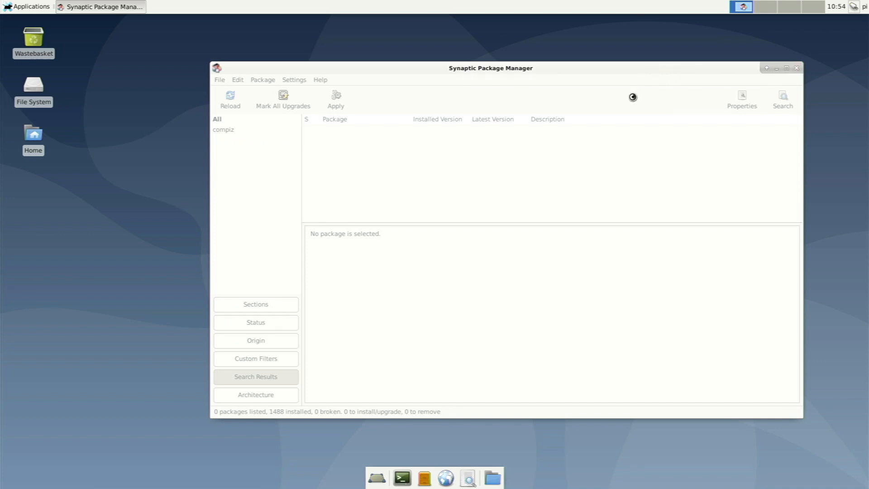
Close Synaptic Package Manager, terminating the application if it does not respond.
left_click(796, 68)
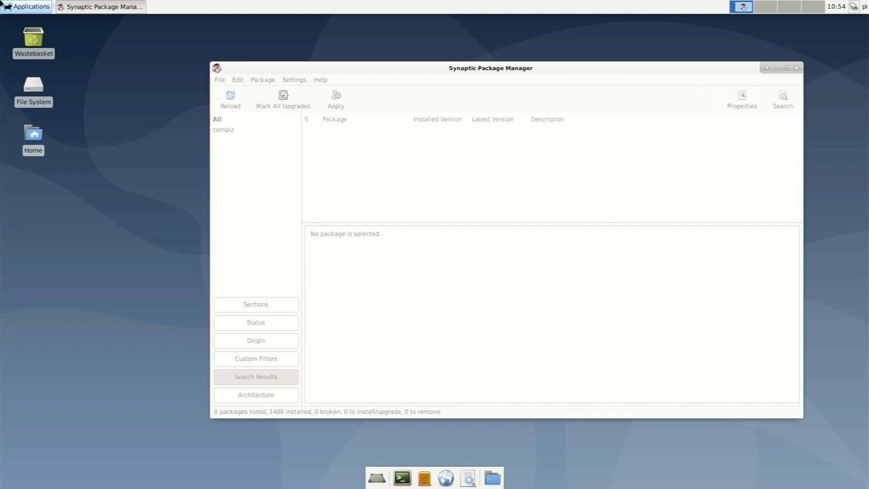
left_click(27, 7)
left_click(462, 241)
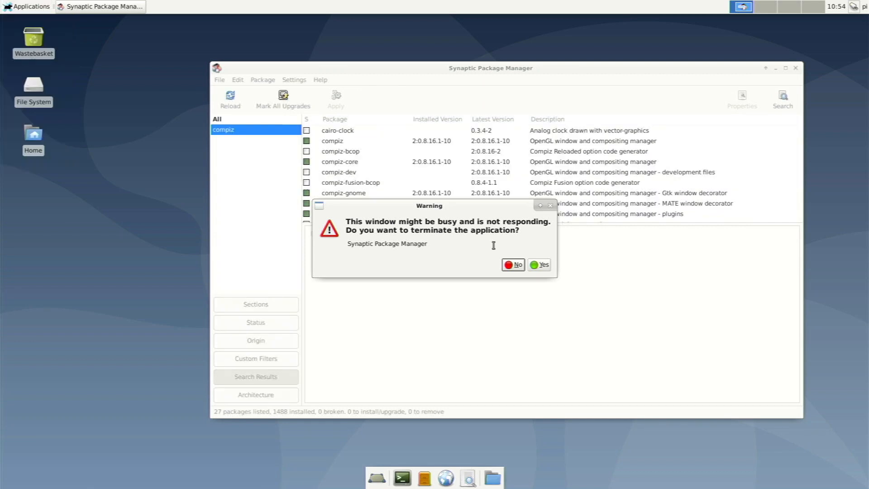
left_click(542, 263)
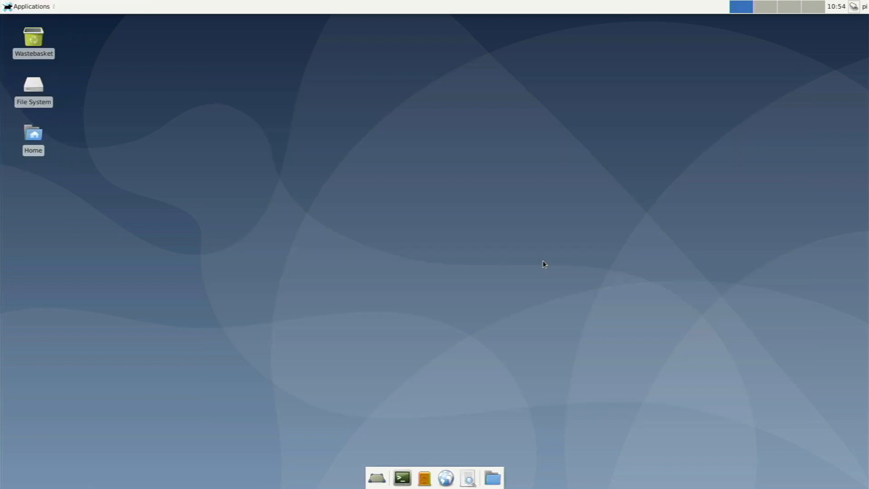
Open CompizConfig Settings Manager, filter the plugins for "wobbl" and enable Wobbly Windows.
left_click(3, 5)
mouse_move(31, 76)
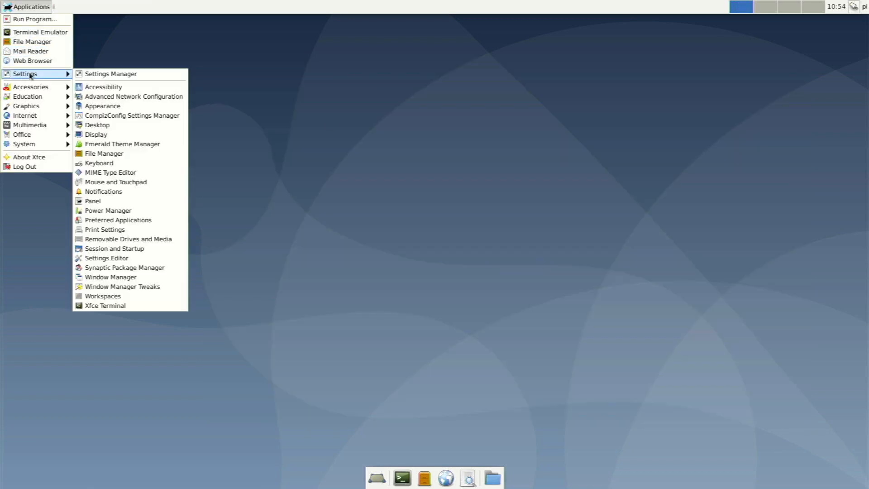
left_click(109, 118)
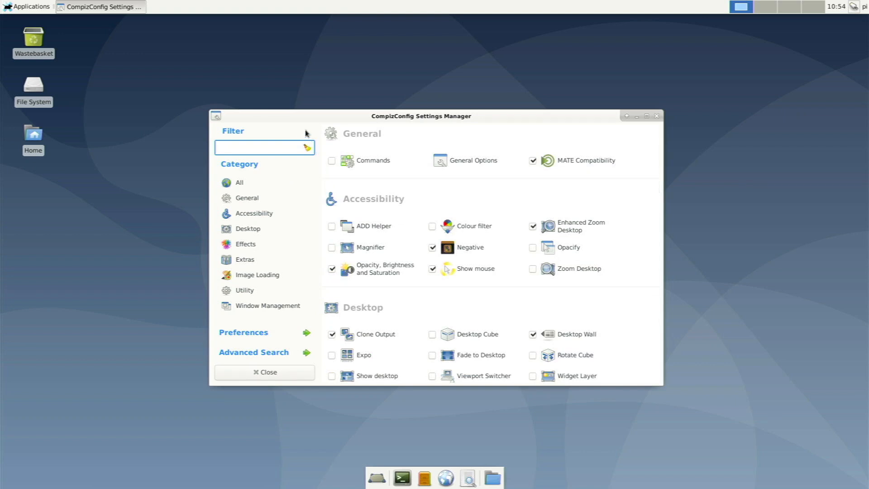
type("wobbl")
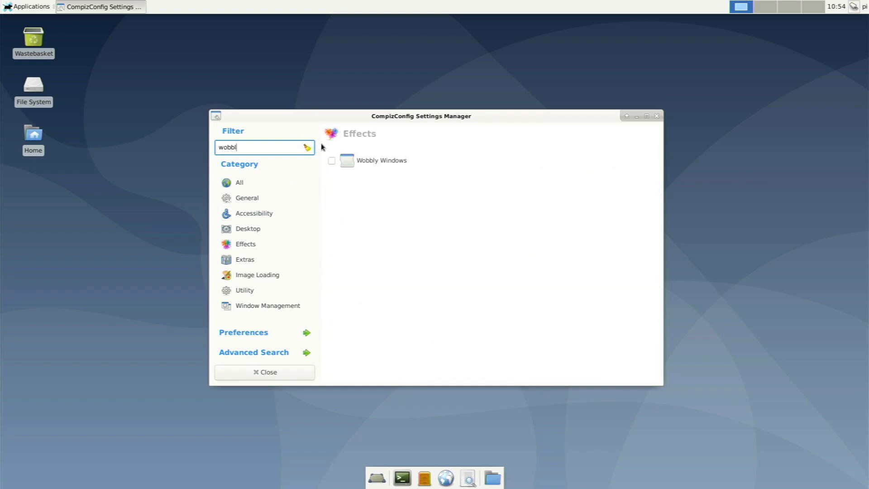
left_click(331, 162)
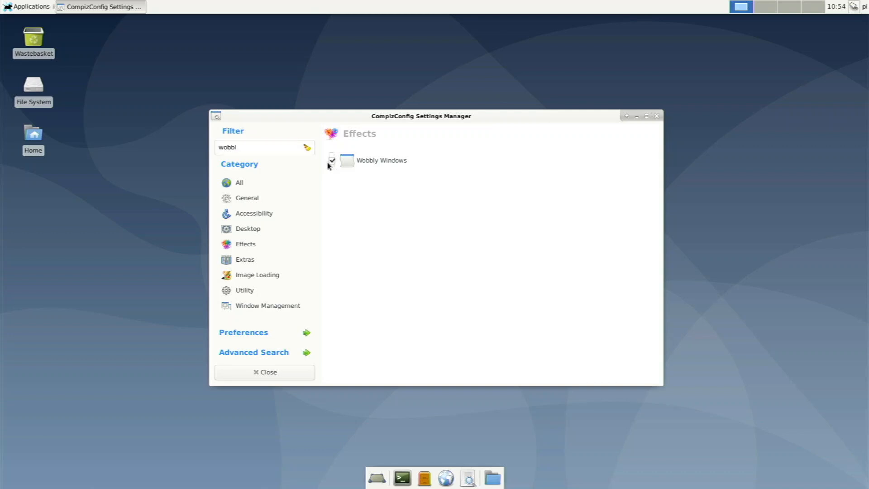
Show all plugin categories and enable Desktop Cube, disabling the conflicting Desktop Wall plugin.
left_click(265, 184)
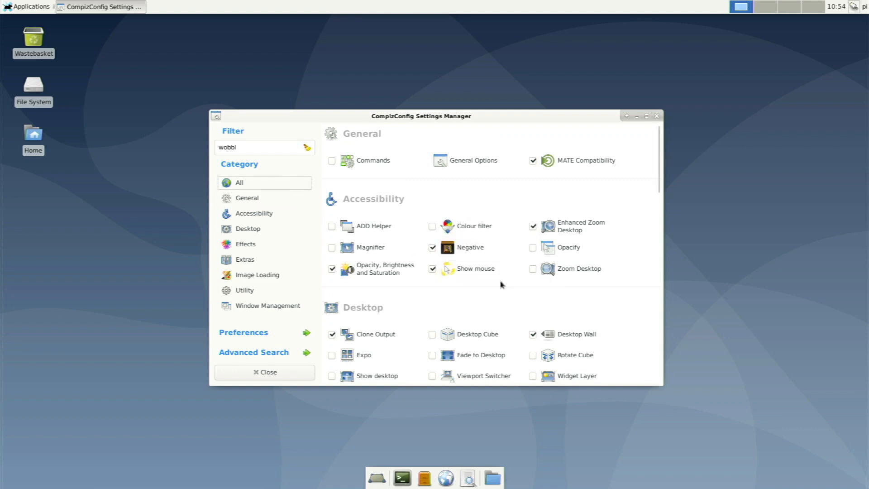
scroll(502, 281, "down", 3)
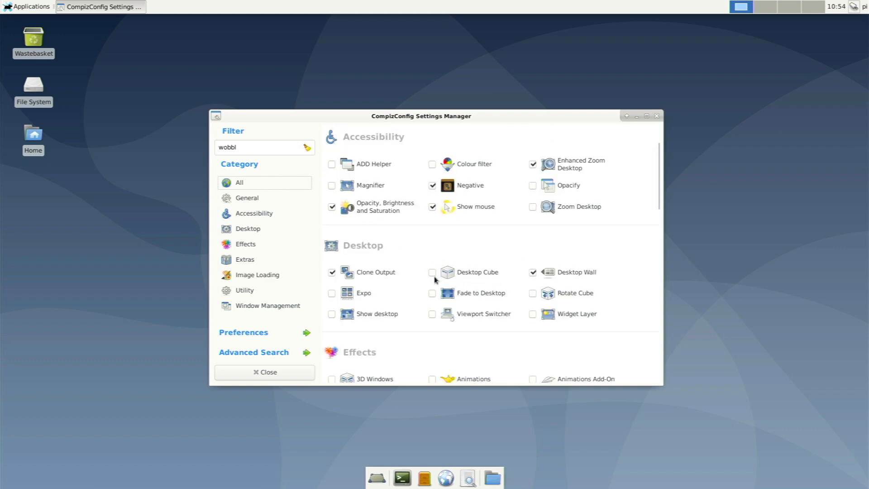
left_click(434, 273)
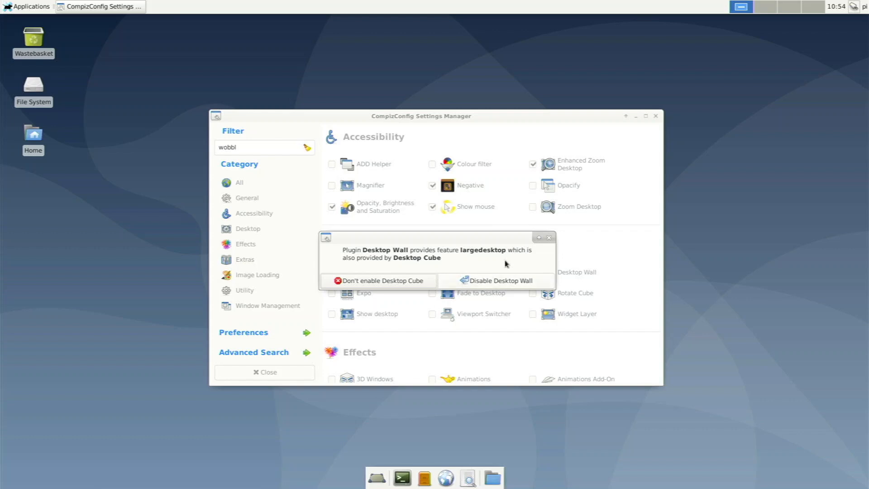
left_click(499, 278)
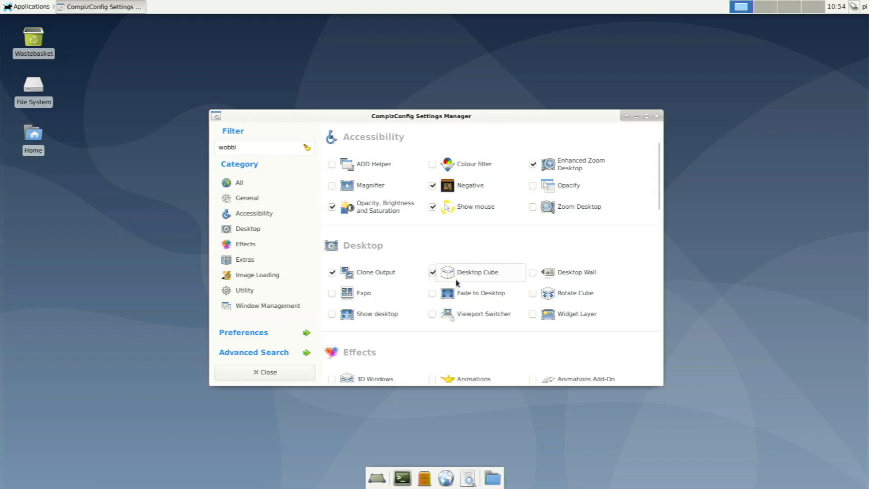
Look through the Effects, Extras, Image Loading, Utility and Window Management plugins in the full list.
scroll(458, 285, "down", 5)
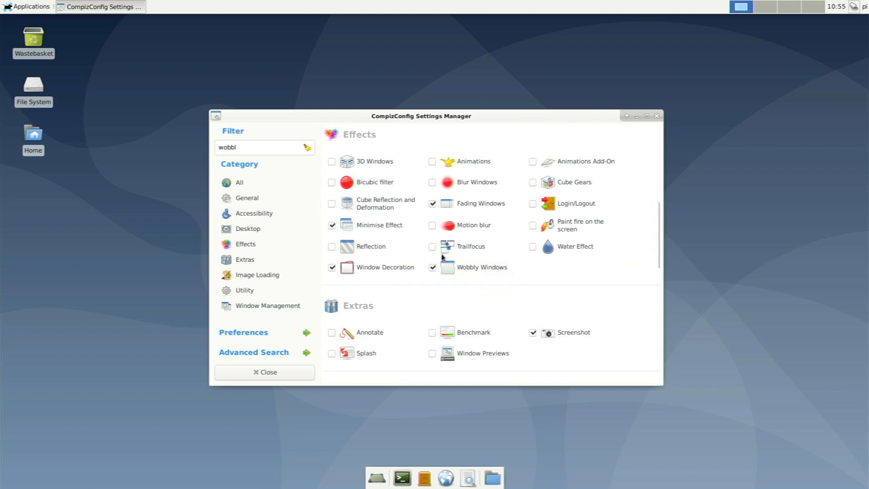
scroll(442, 257, "down", 5)
scroll(445, 257, "down", 5)
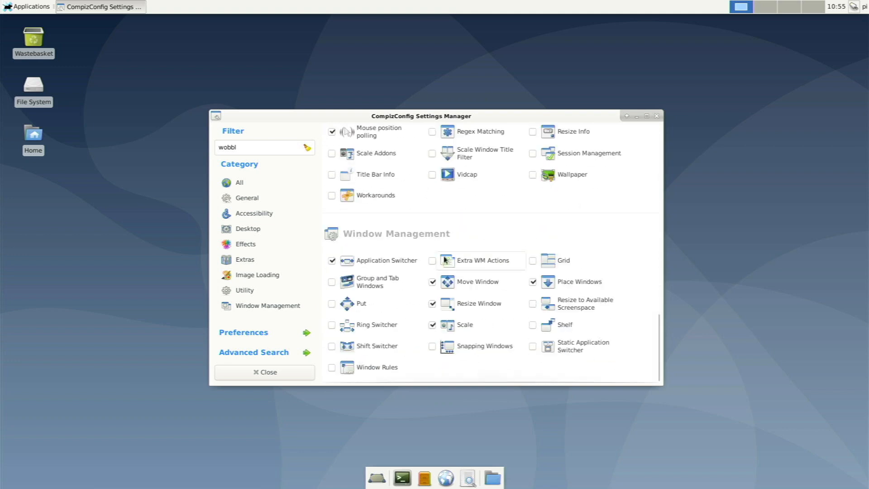
scroll(445, 246, "up", 5)
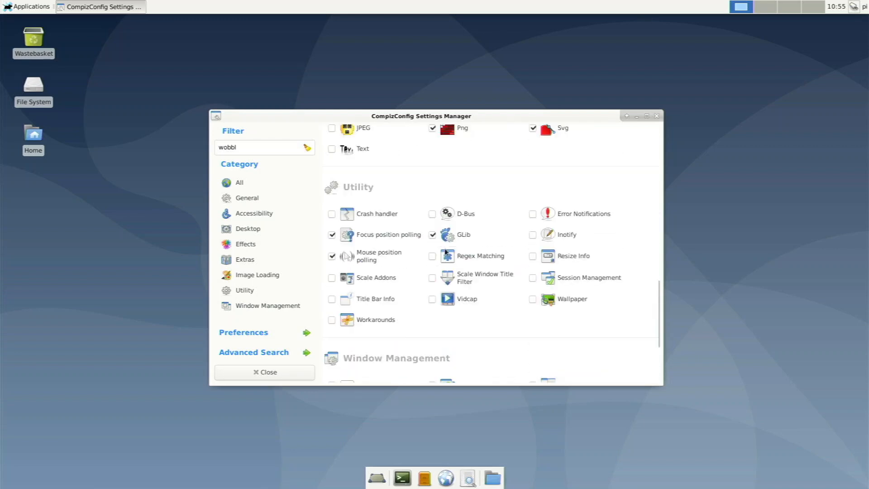
scroll(458, 258, "up", 5)
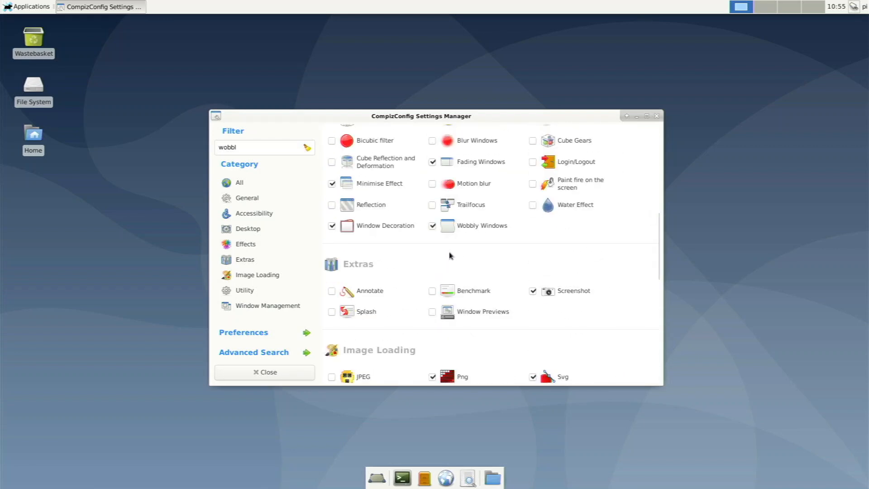
scroll(466, 245, "up", 5)
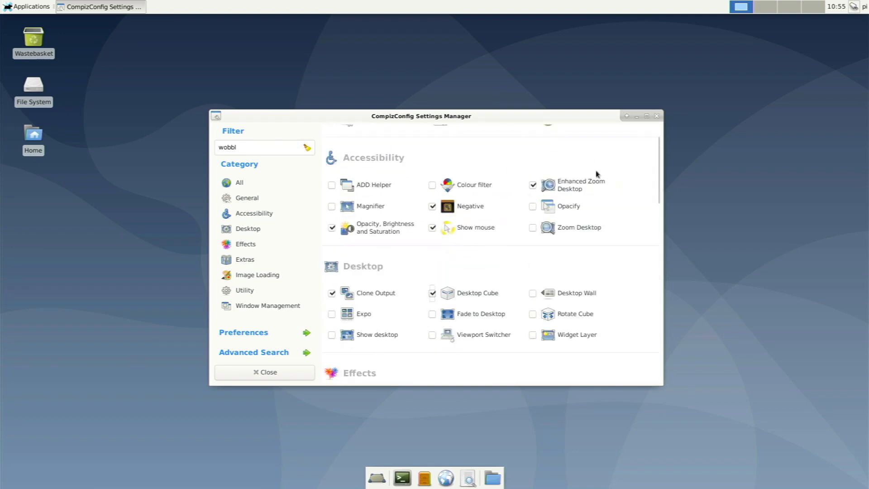
Close CompizConfig Settings Manager and start Compiz Fusion Icon from the accessories.
left_click(657, 117)
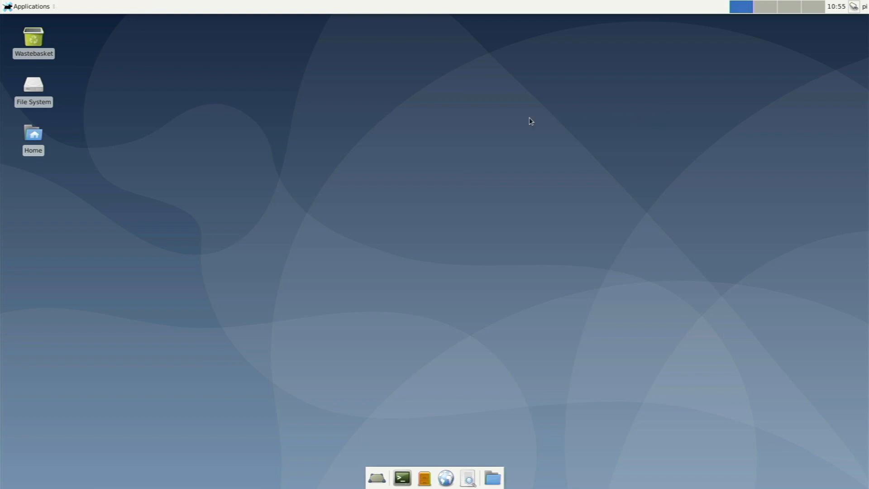
left_click(27, 6)
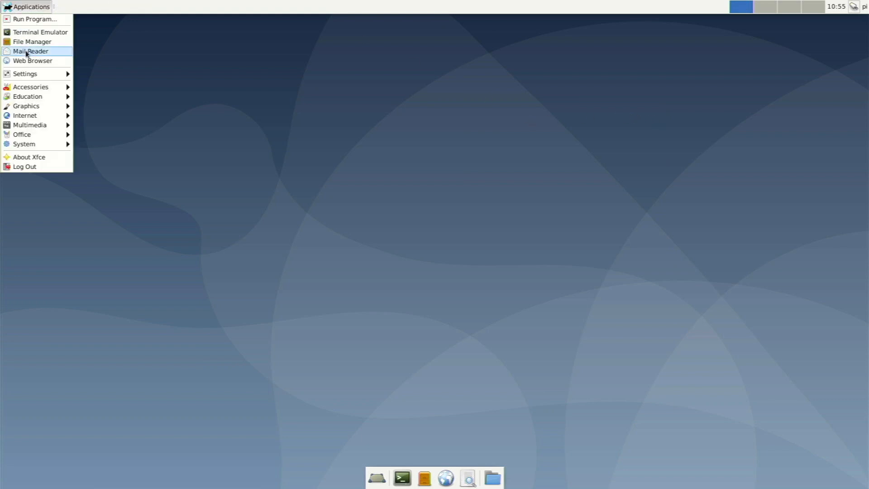
mouse_move(36, 91)
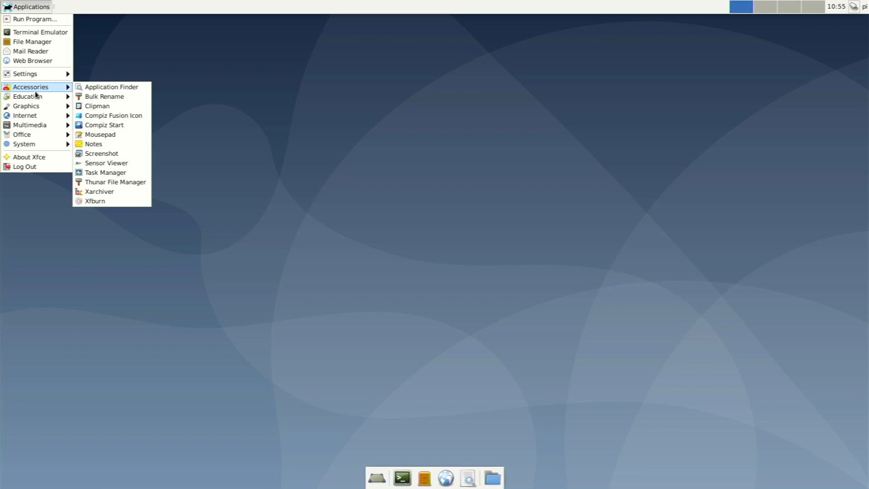
left_click(94, 116)
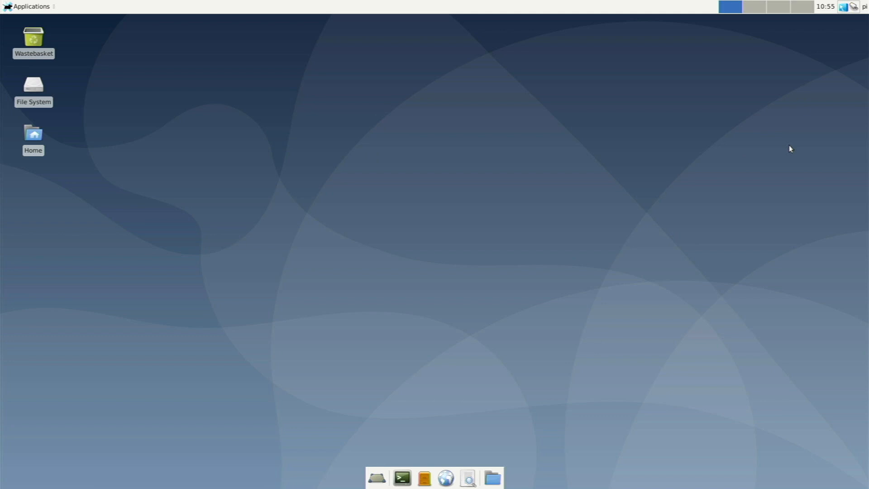
Check which window manager is selected in Compiz Fusion Icon.
left_click_drag(828, 32, 862, 20)
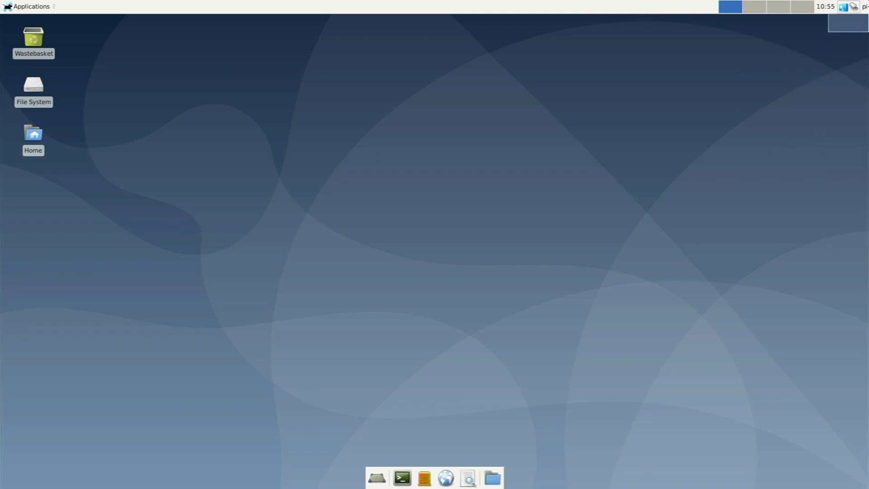
left_click(842, 8)
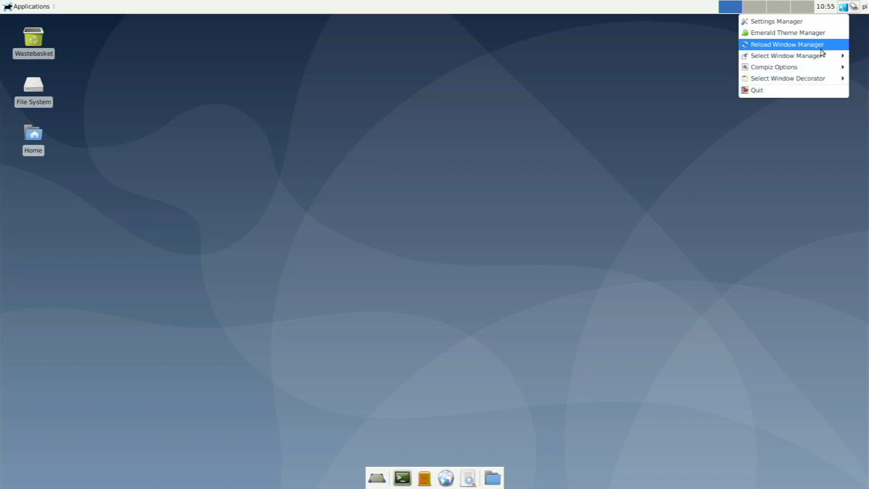
mouse_move(821, 56)
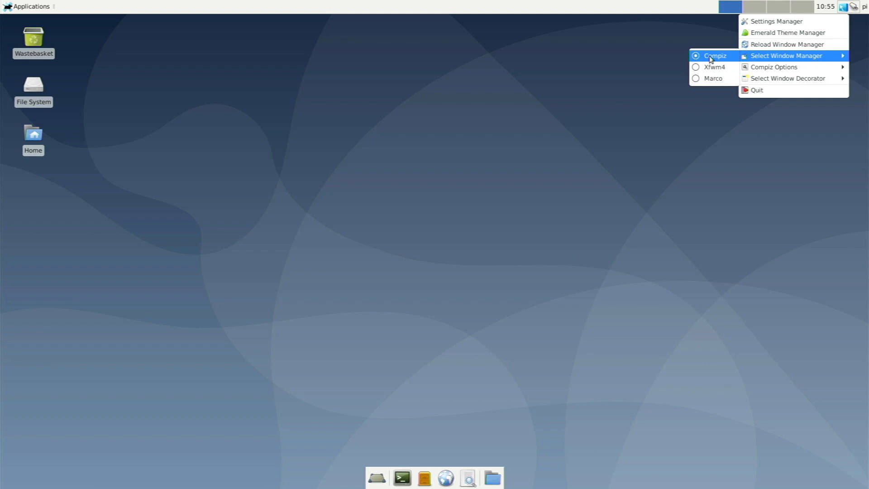
left_click(577, 61)
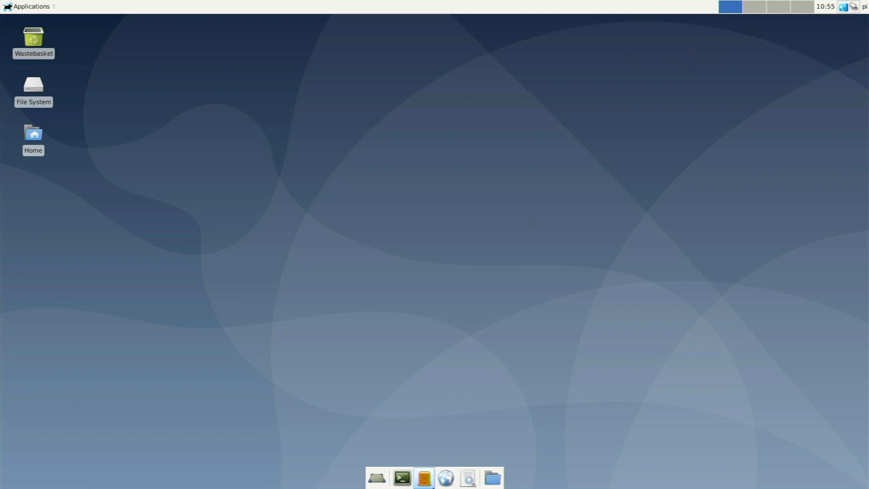
Open the file manager and three terminal windows, moving the first terminal to the middle of the desktop to try the window effects.
left_click(402, 478)
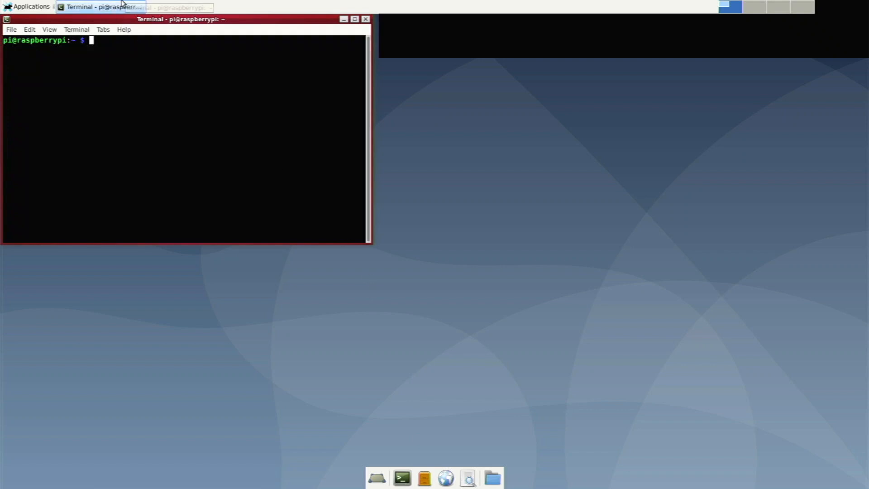
left_click_drag(144, 21, 515, 114)
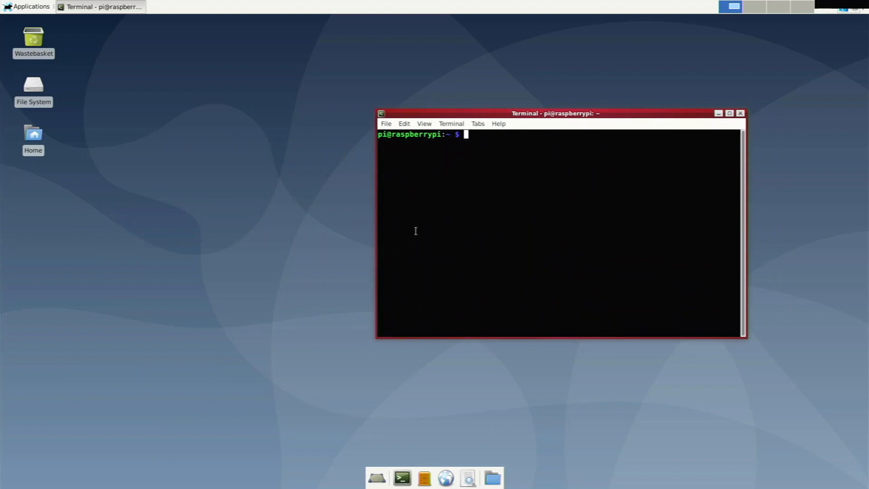
left_click(424, 478)
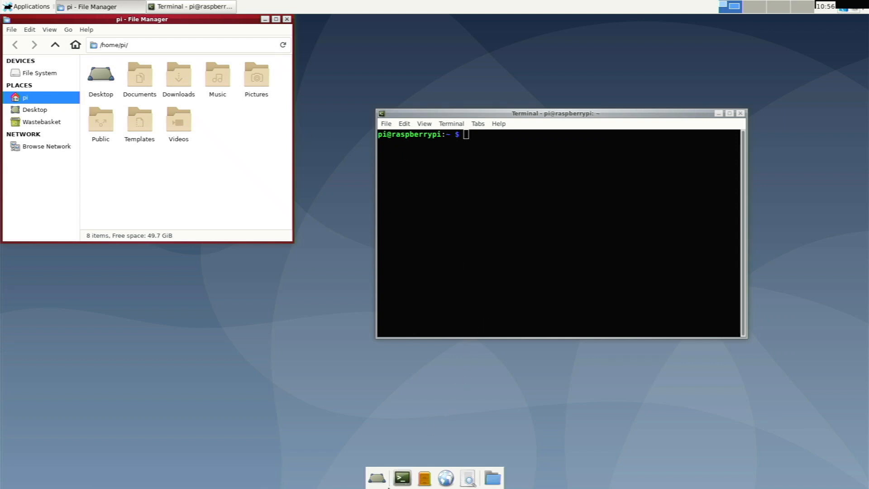
left_click(401, 478)
left_click(401, 479)
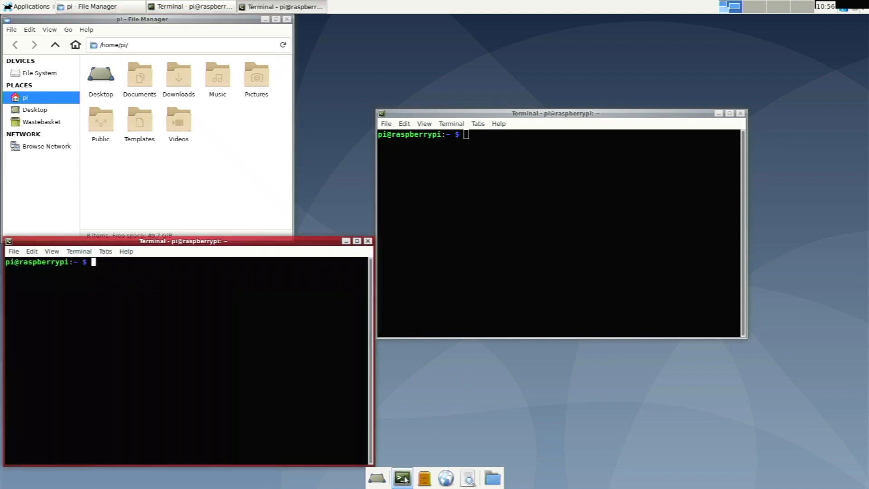
Close the file manager and all terminal windows, moving the last terminal around to try the window effects.
left_click(367, 241)
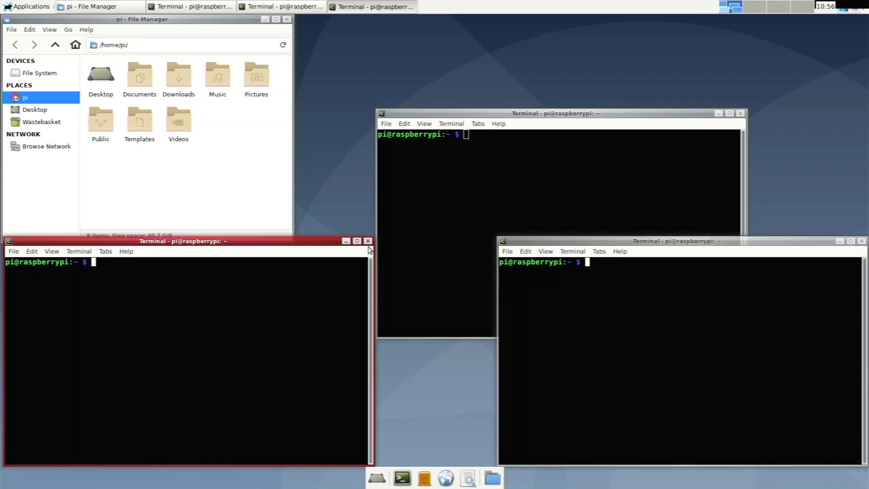
left_click(368, 241)
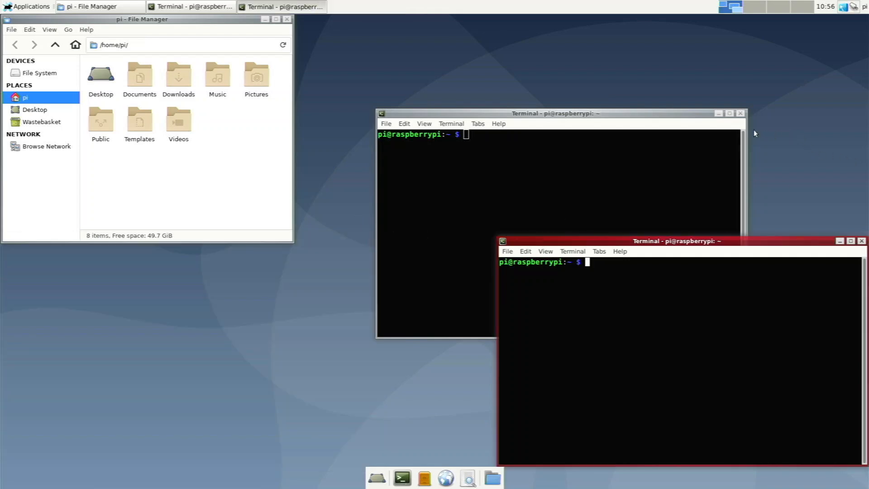
left_click(741, 113)
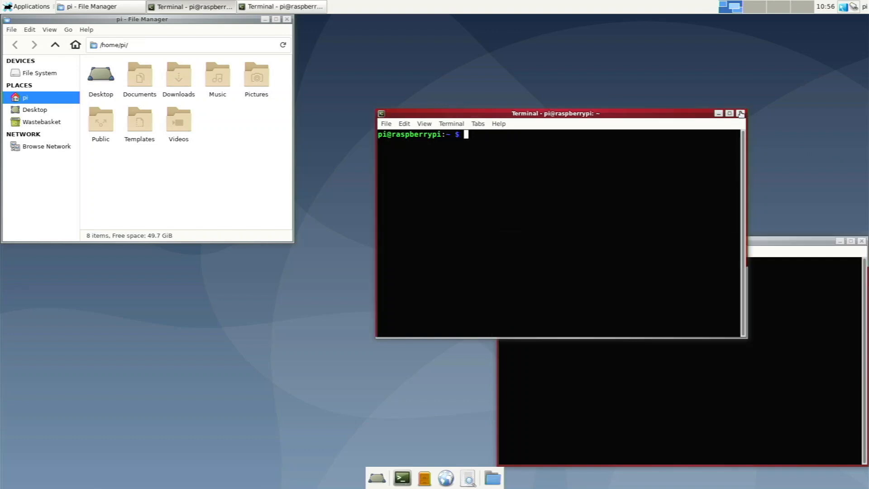
left_click(741, 114)
left_click_drag(775, 241, 656, 148)
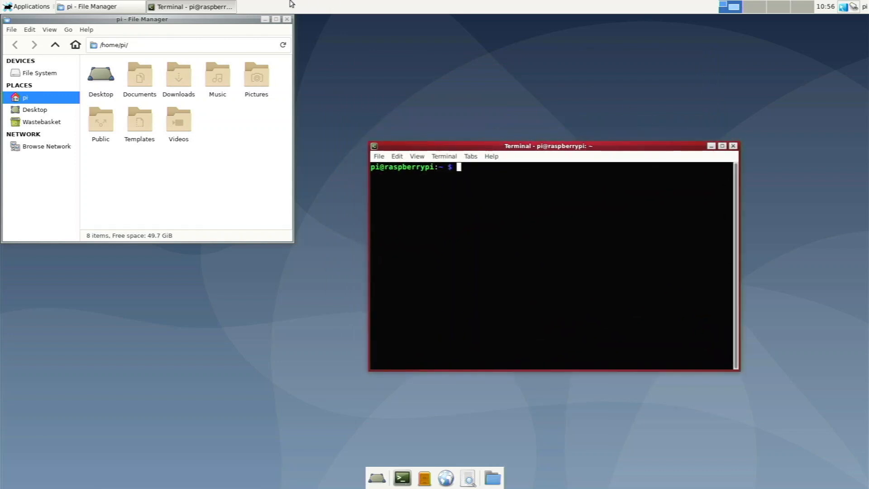
left_click(284, 20)
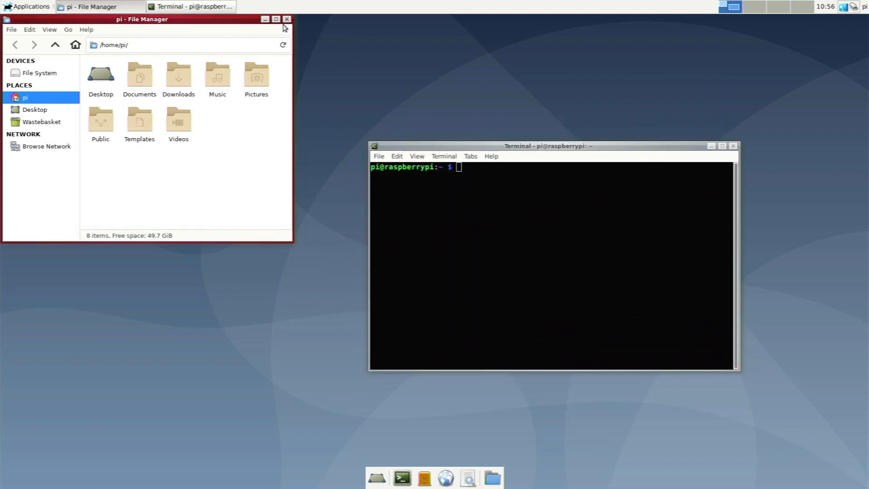
left_click(287, 19)
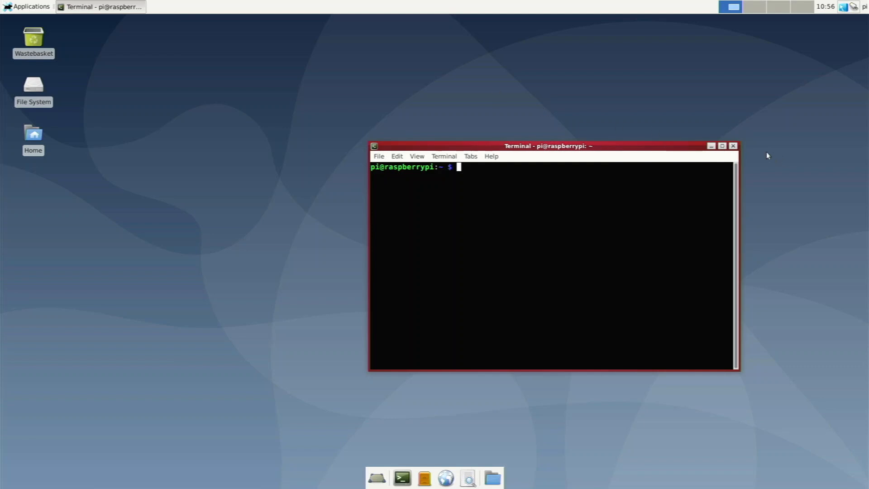
left_click(735, 146)
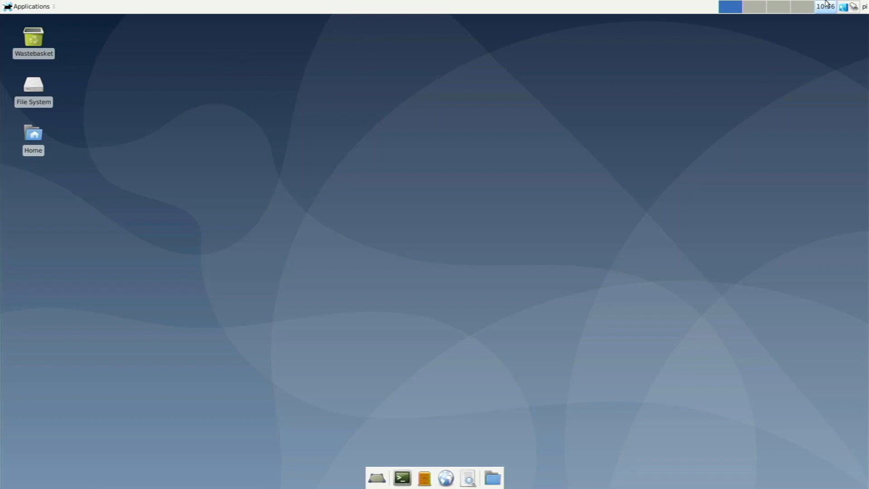
Open Emerald Theme Manager, apply the Mu theme to the window borders and move the window to try it.
left_click(842, 8)
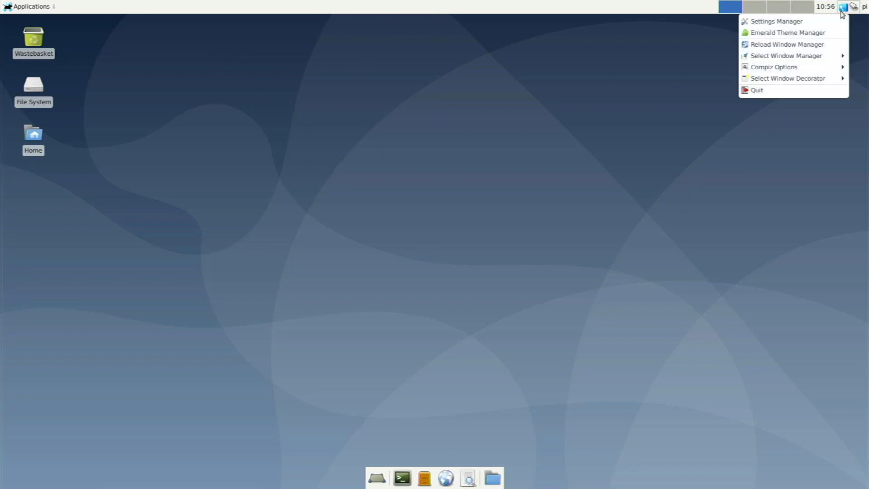
left_click(804, 35)
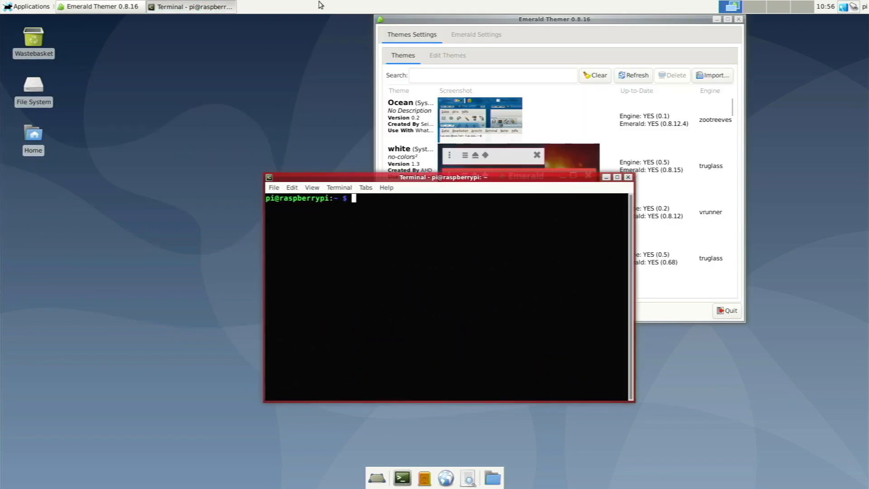
left_click(478, 23)
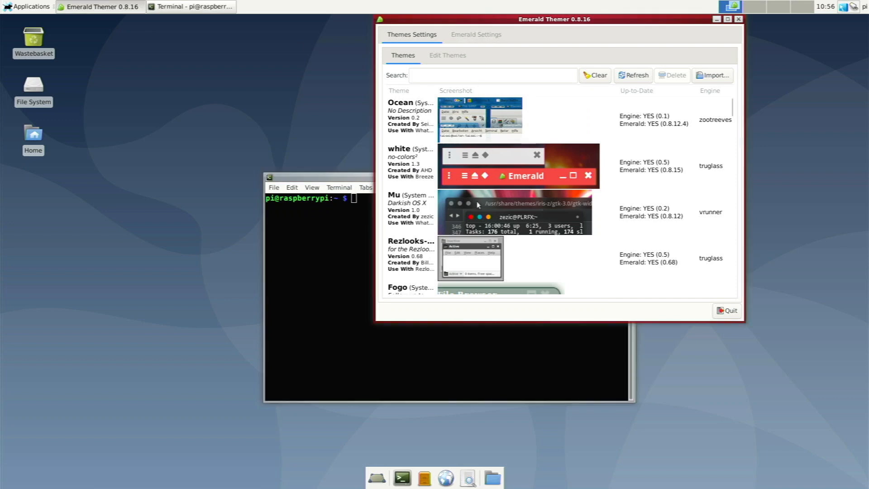
left_click(433, 218)
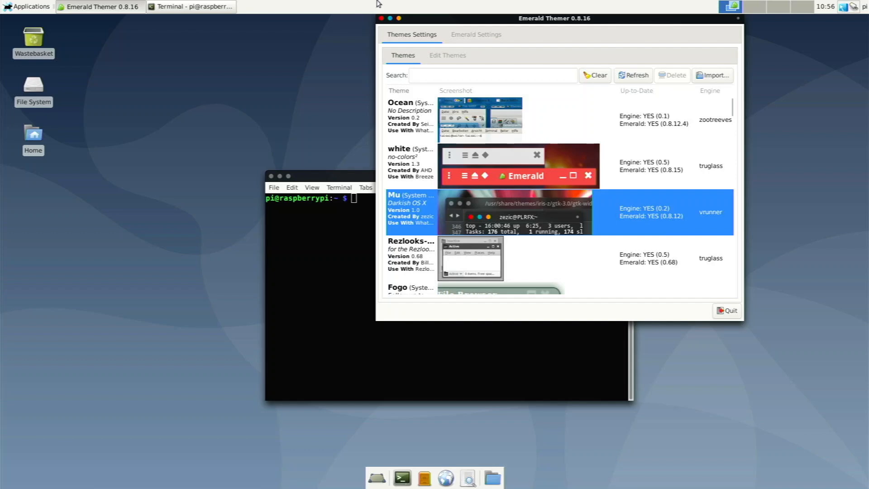
left_click_drag(421, 21, 401, 86)
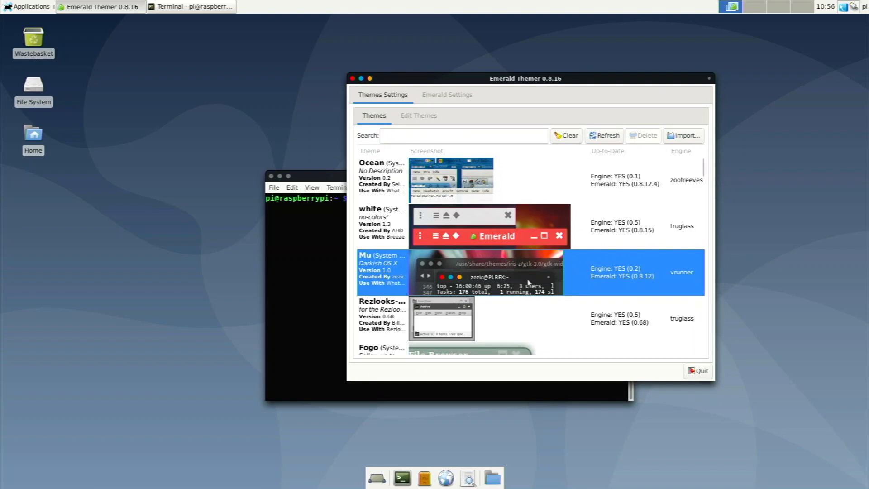
Browse the other Emerald themes, quit the theme manager and close the terminal.
scroll(529, 284, "down", 5)
scroll(525, 267, "up", 3)
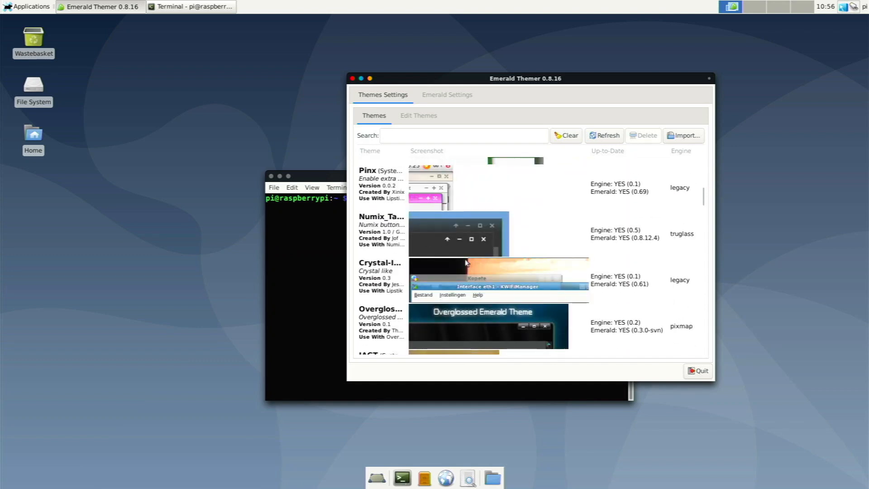
scroll(621, 338, "down", 6)
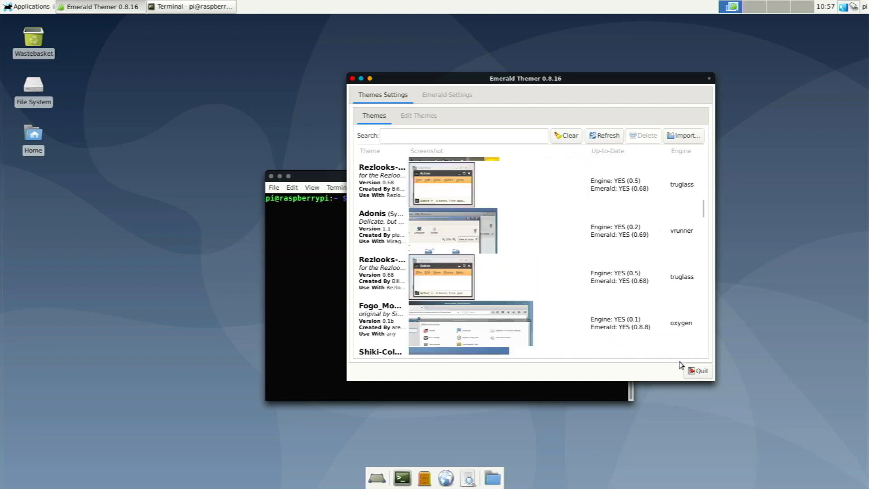
left_click(699, 371)
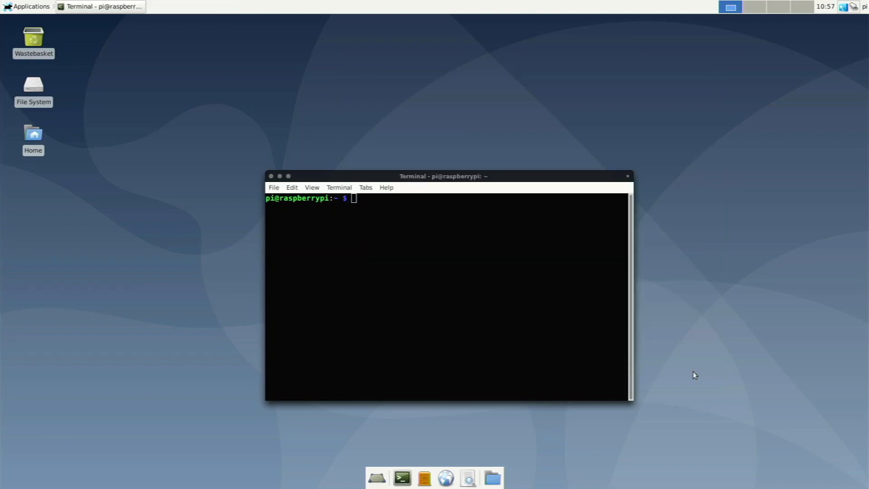
left_click_drag(452, 176, 428, 80)
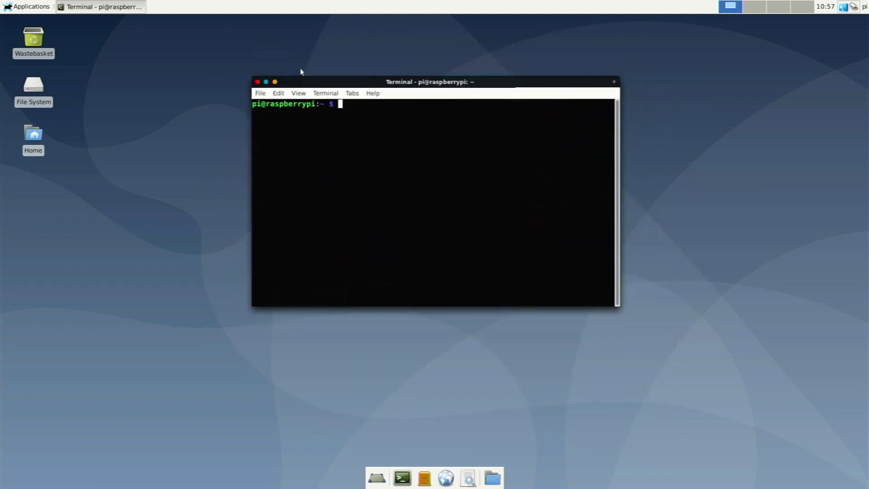
left_click(257, 82)
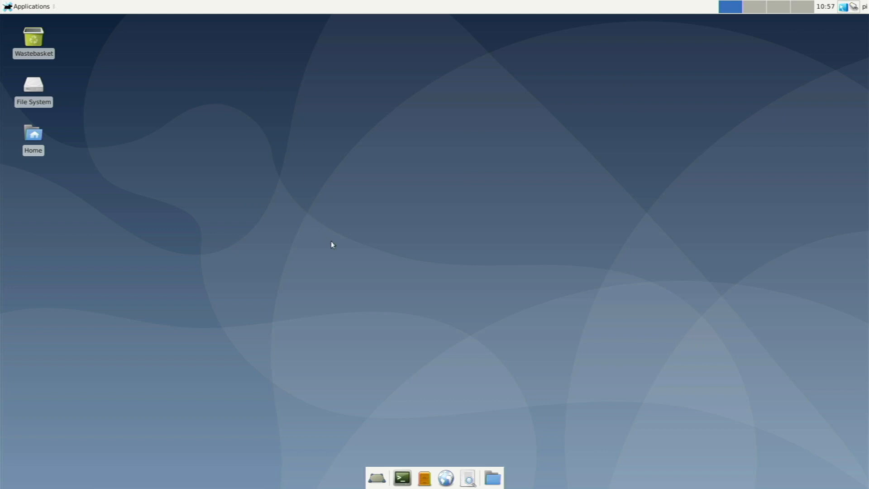
left_click_drag(866, 486, 488, 320)
left_click_drag(868, 483, 711, 432)
left_click_drag(868, 486, 717, 393)
Open a terminal in the middle of the desktop and install arc-theme with "sudo apt install arc-theme".
left_click(401, 477)
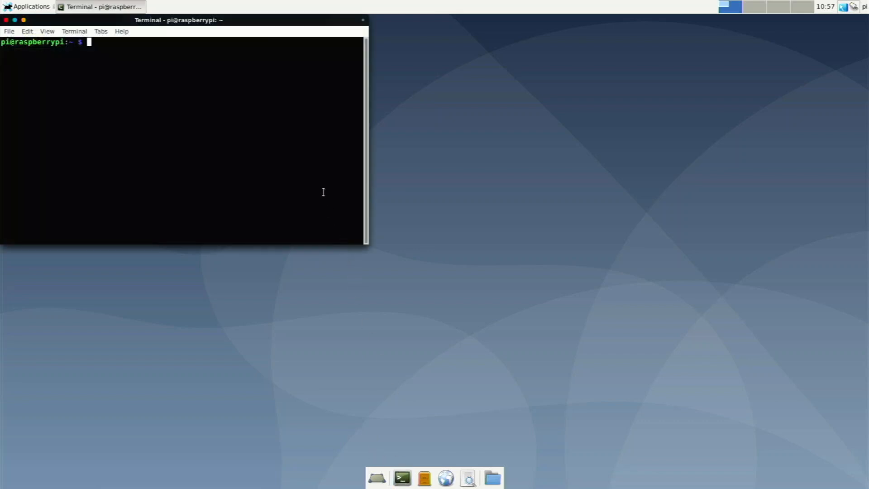
left_click_drag(274, 17, 573, 136)
type("sudo apt iu")
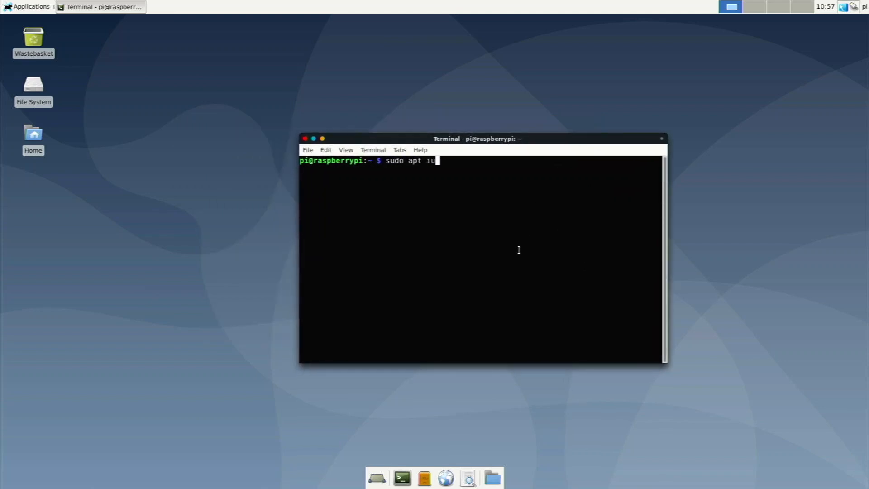
key("BackSpace")
type("nstall arc-theme")
key("Return")
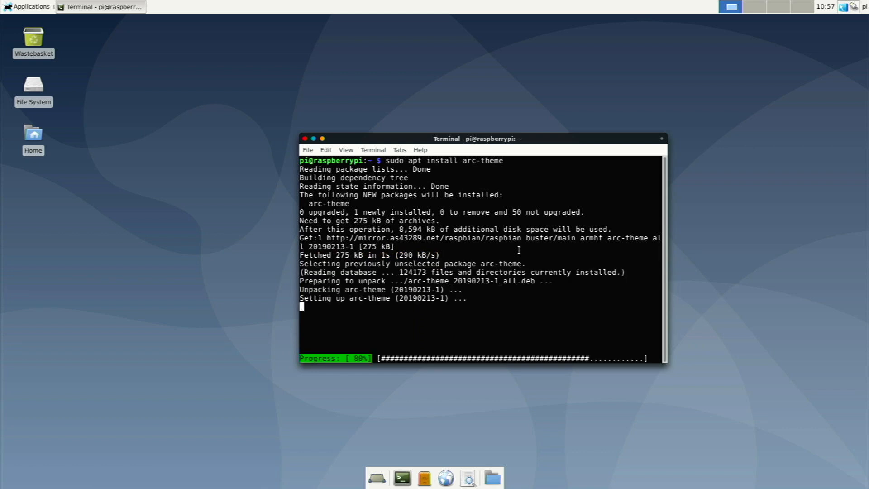
Install the Breeze cursors with "sudo apt install breeze-cursor-theme".
key("Up")
key("BackSpace")
key("BackSpace")
key("BackSpace")
key("BackSpace")
key("BackSpace")
key("BackSpace")
key("BackSpace")
key("BackSpace")
key("BackSpace")
type("breez")
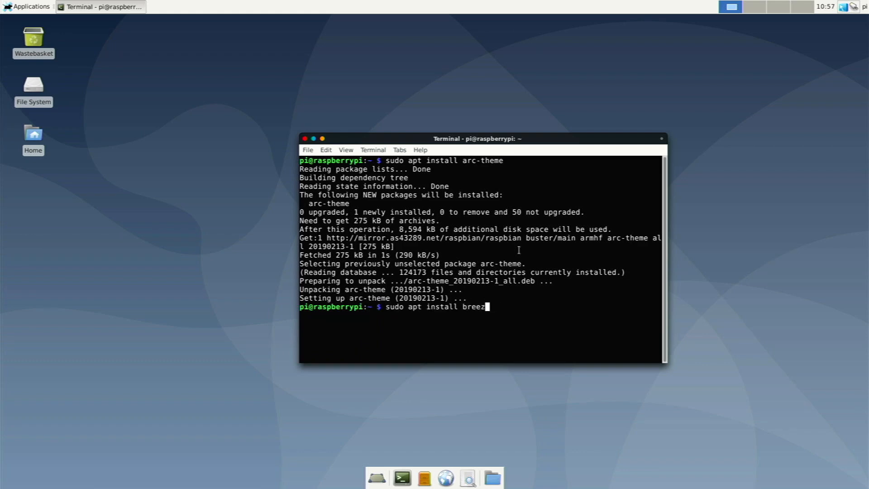
type("e-cursor-theme")
key("Return")
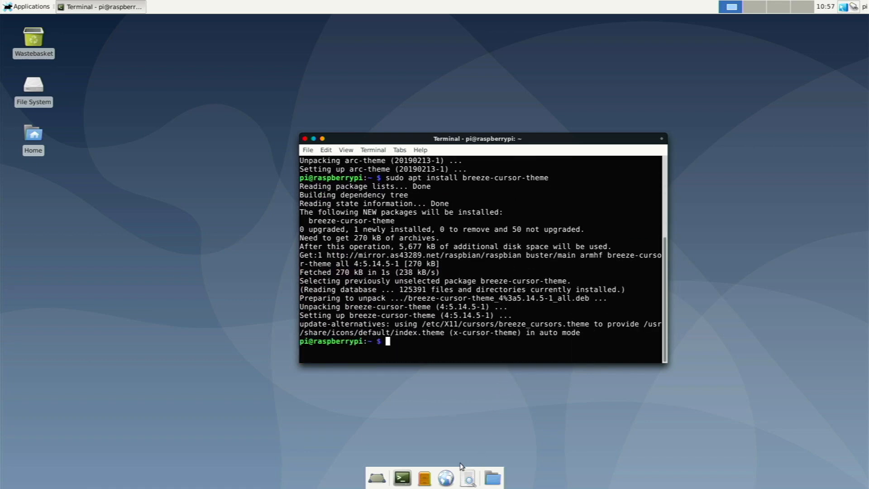
Open Firefox and close it again, and install Chromium from the terminal with "sudo apt install chromium", answering y to continue.
left_click(446, 479)
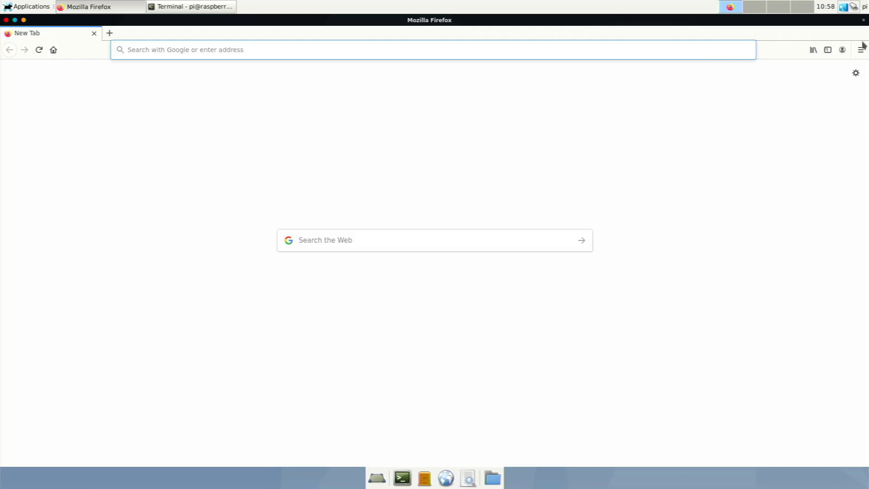
left_click(6, 19)
key("Up")
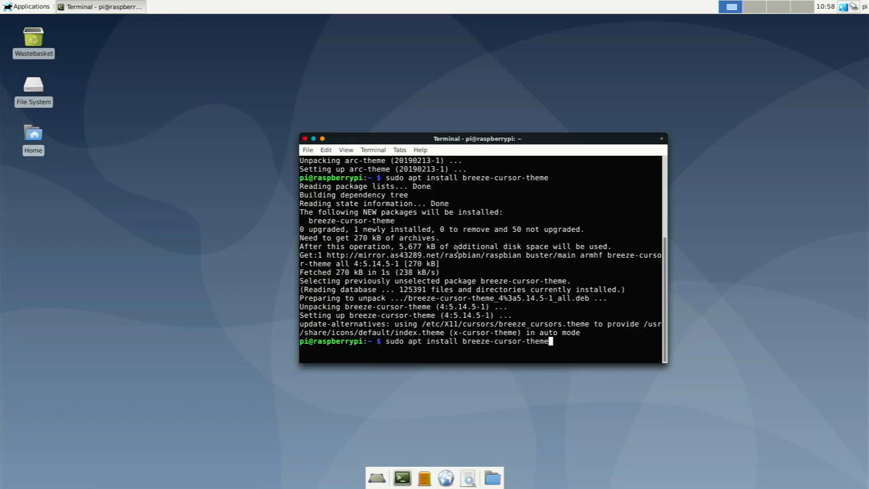
key("BackSpace")
key("BackSpace")
key("BackSpace")
key("BackSpace")
key("BackSpace")
key("BackSpace")
key("BackSpace")
key("BackSpace")
key("BackSpace")
key("BackSpace")
key("BackSpace")
key("BackSpace")
key("BackSpace")
key("BackSpace")
key("BackSpace")
key("BackSpace")
key("BackSpace")
key("BackSpace")
key("BackSpace")
type("chromium")
key("Return")
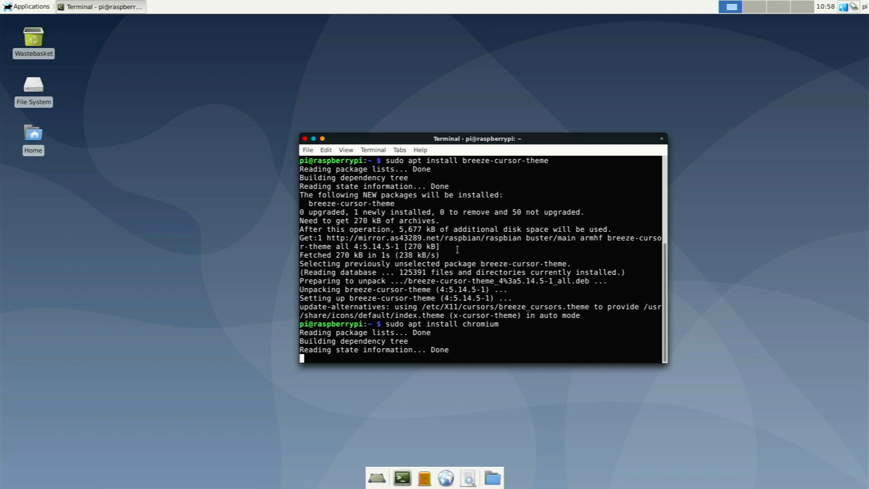
type("y")
key("Return")
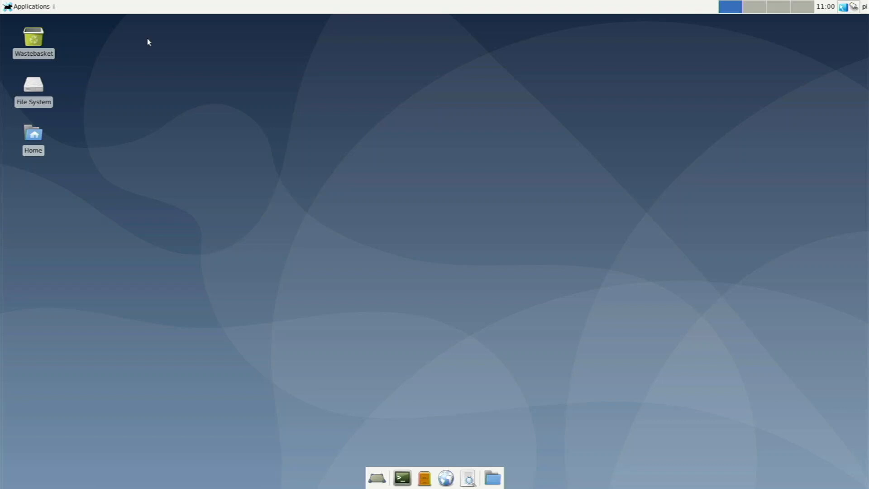
Launch Chromium and search the web for "flat remox icon theme".
left_click(9, 6)
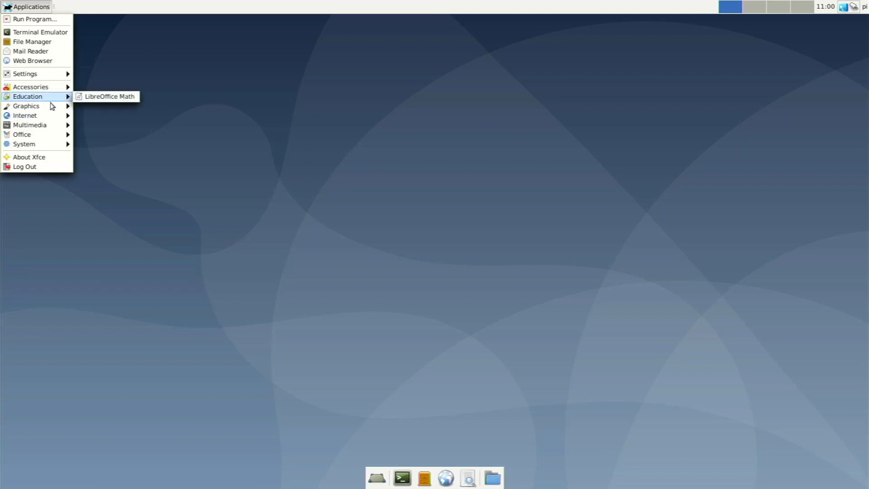
mouse_move(53, 120)
left_click(89, 117)
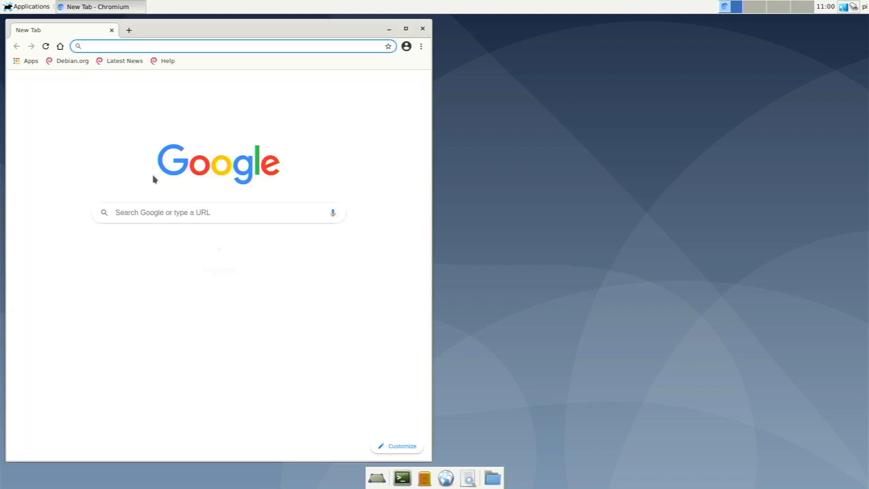
type("f")
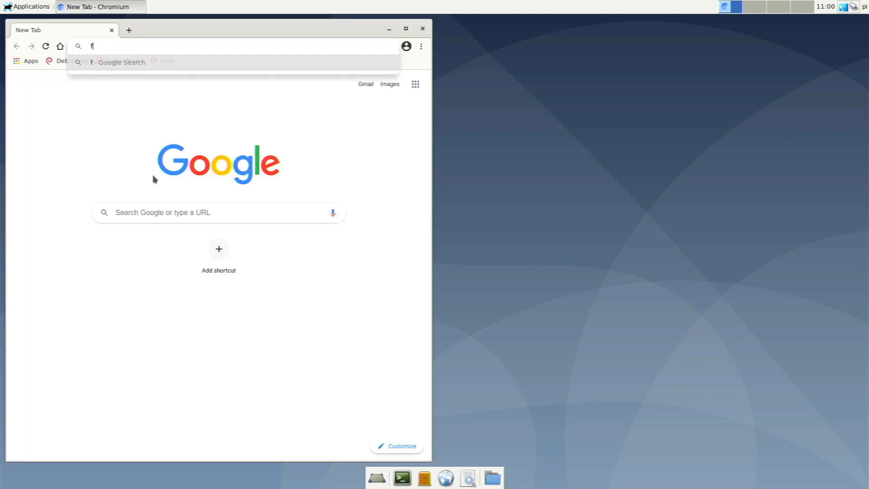
type("lat remoxi")
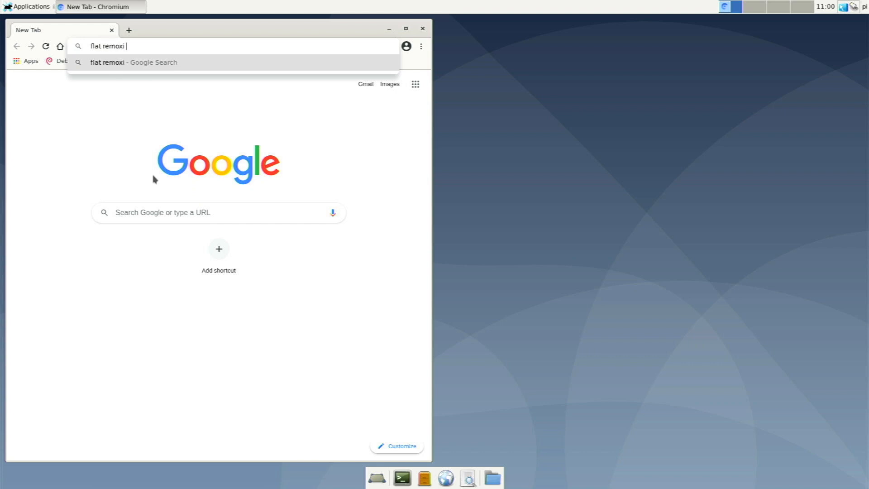
key("BackSpace")
type("icon theme")
key("Return")
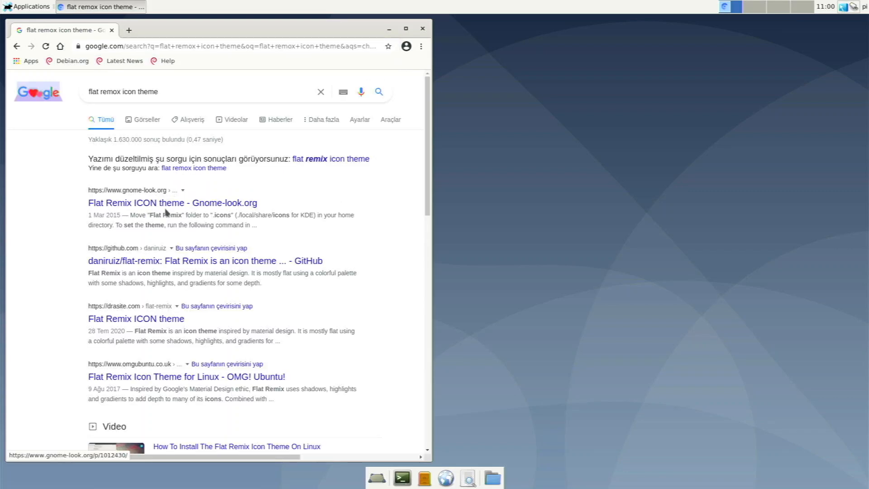
Open the Flat Remix ICON theme result on Gnome-look.org, moving the browser window towards the middle of the desktop.
left_click(166, 210)
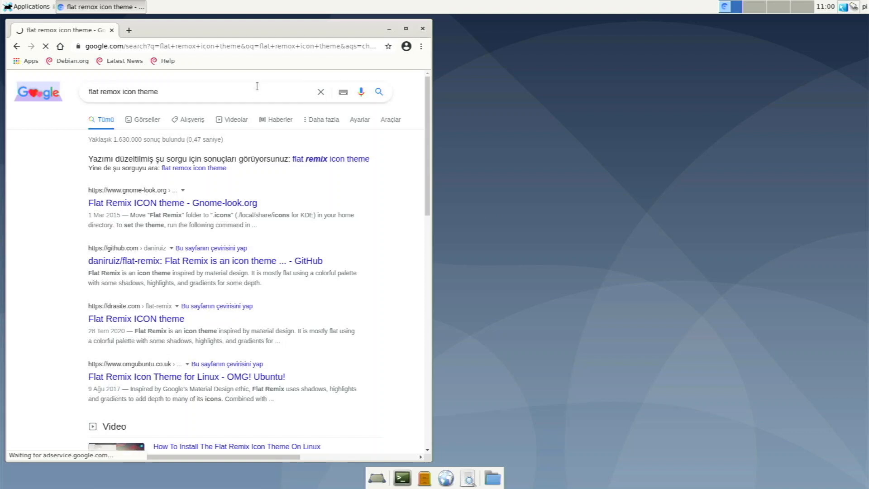
left_click_drag(244, 29, 416, 29)
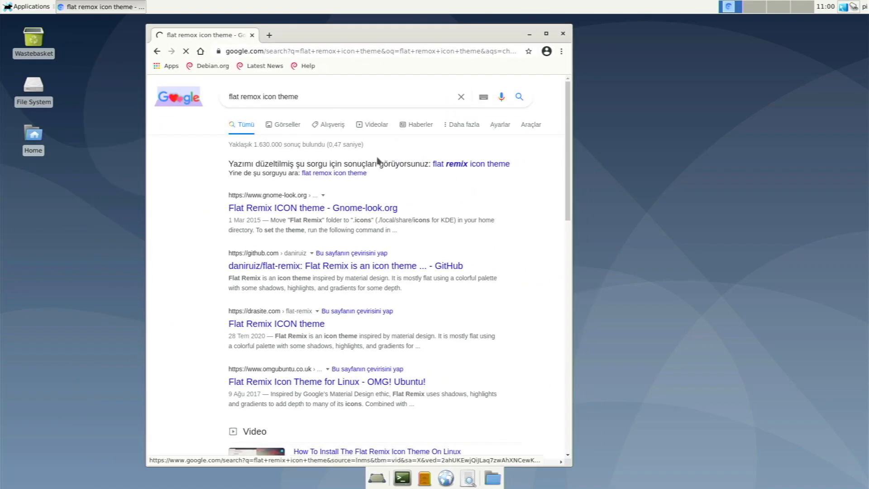
left_click(371, 208)
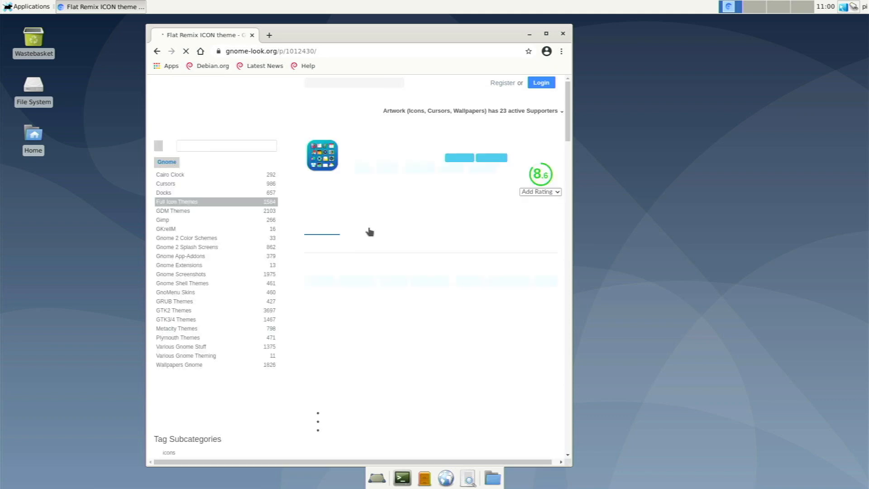
scroll(370, 232, "down", 1)
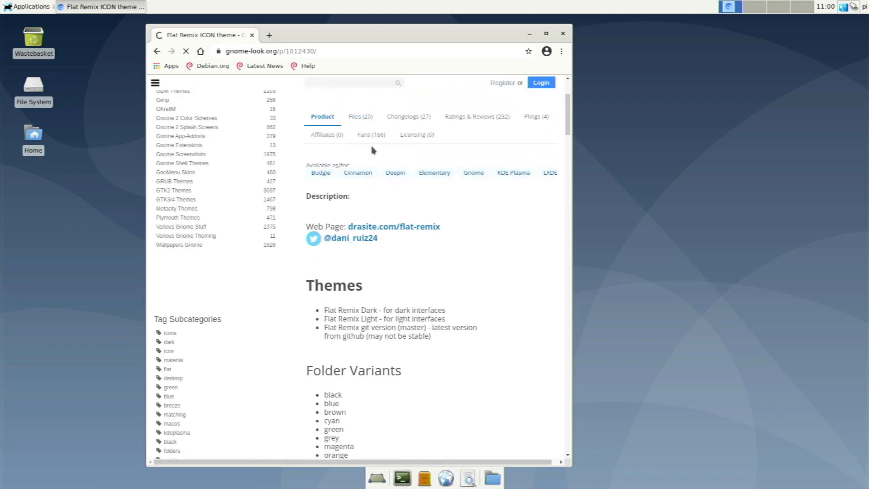
Show the theme's list of files and create the default keyring with a blank password, accepting unencrypted storage.
left_click(360, 119)
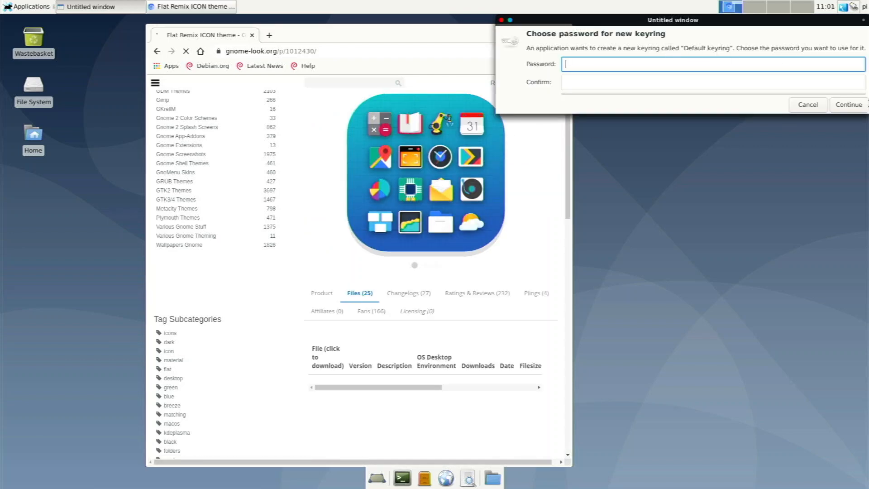
left_click(855, 106)
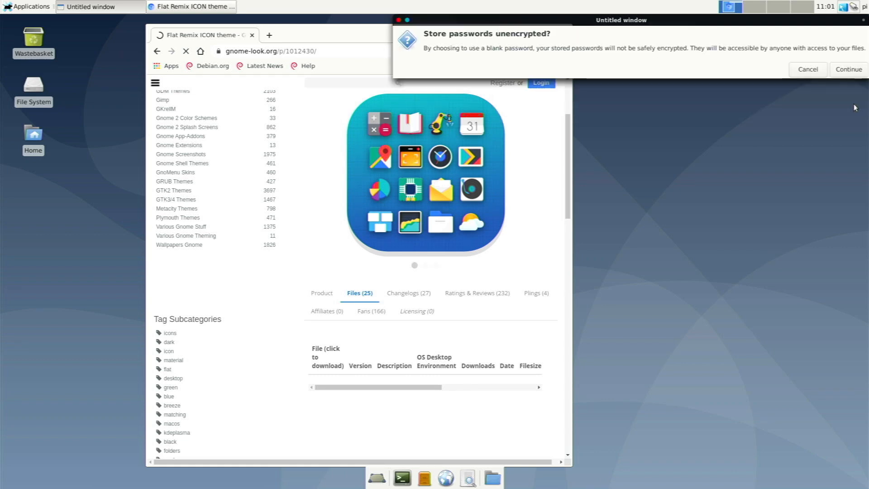
left_click(848, 68)
Download 01-Flat-Remix-Blue-Light_20210414.tar.xz from the theme's file list.
scroll(351, 248, "down", 4)
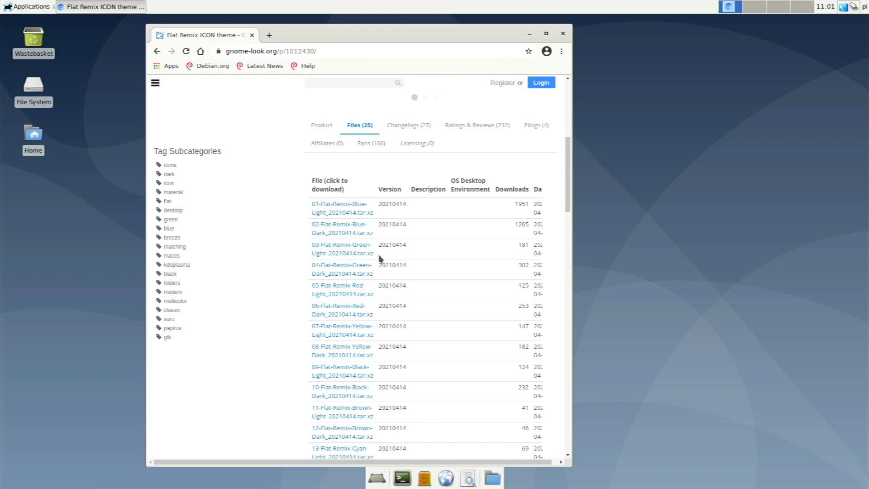
scroll(353, 175, "down", 2)
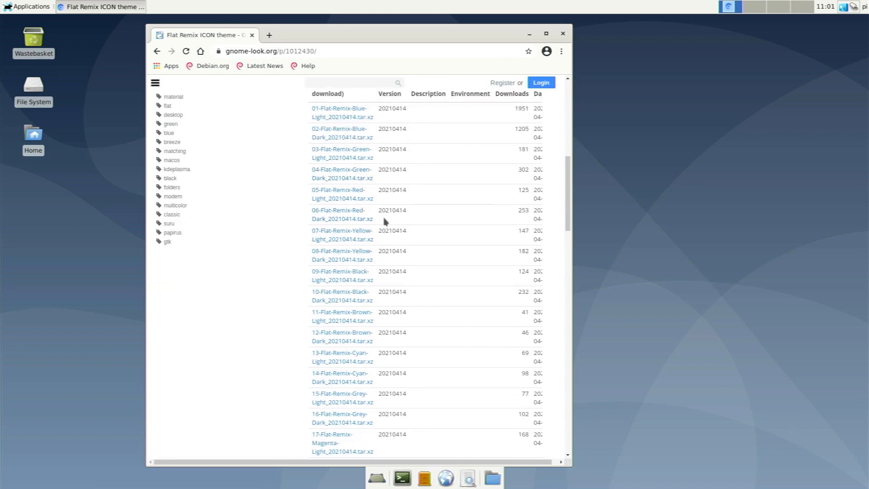
scroll(387, 221, "up", 3)
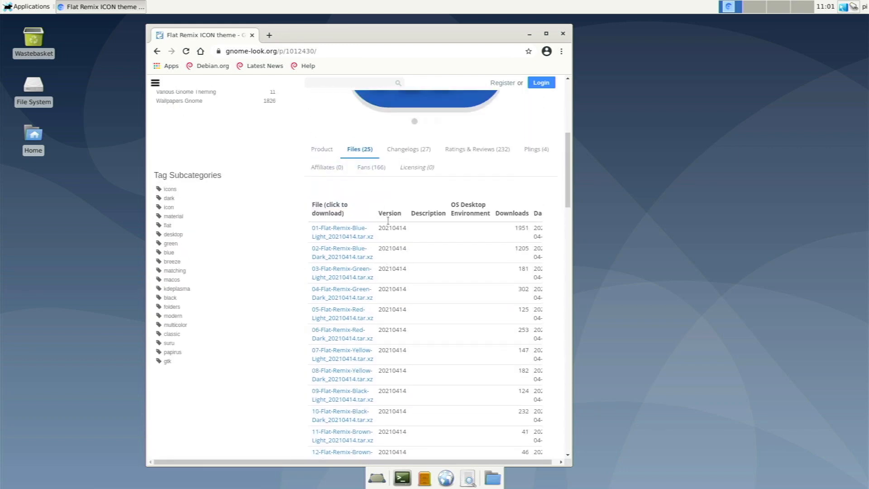
left_click(337, 233)
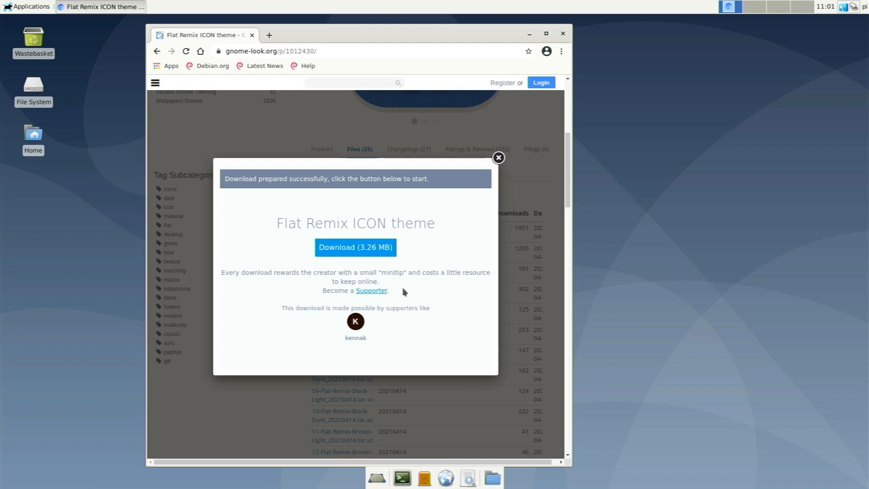
left_click(380, 249)
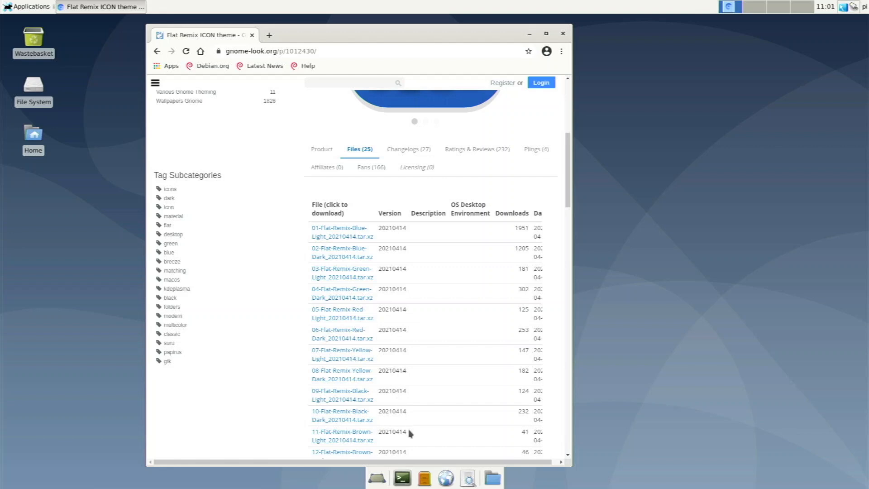
Open the Downloads folder in the file manager and move its window to the middle of the desktop.
left_click(425, 476)
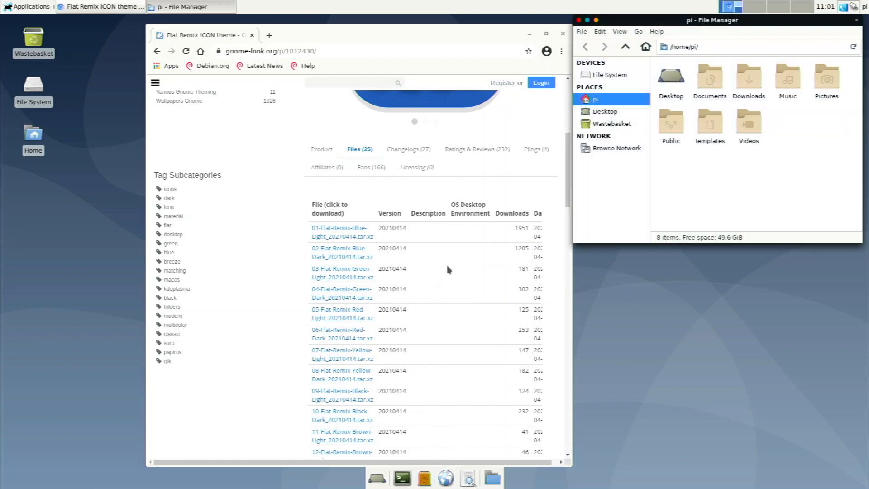
double_click(749, 80)
left_click_drag(732, 25, 659, 149)
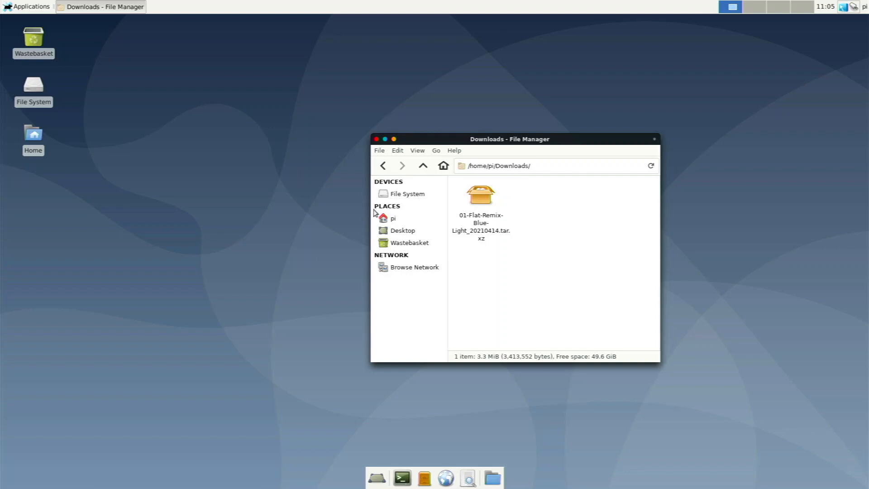
Extract the archive 01-Flat-Remix-Blue-Light_20210414.tar.xz into the Downloads folder.
left_click(475, 207)
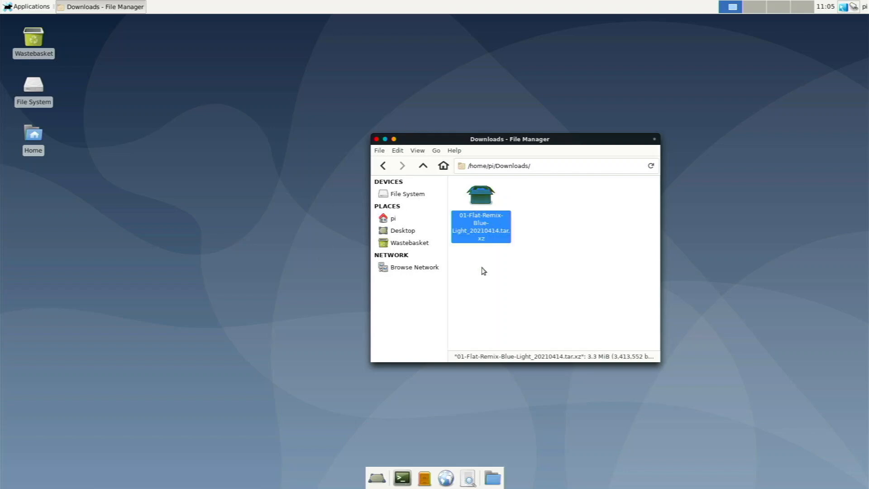
right_click(484, 226)
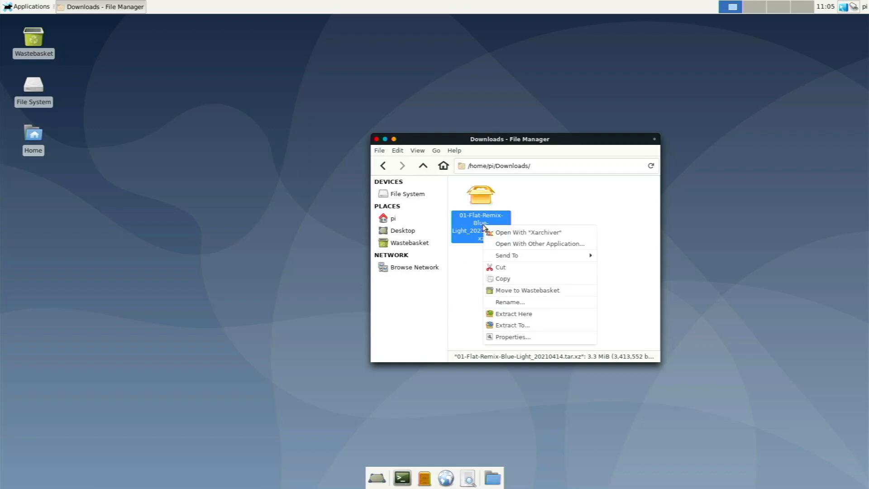
left_click(516, 313)
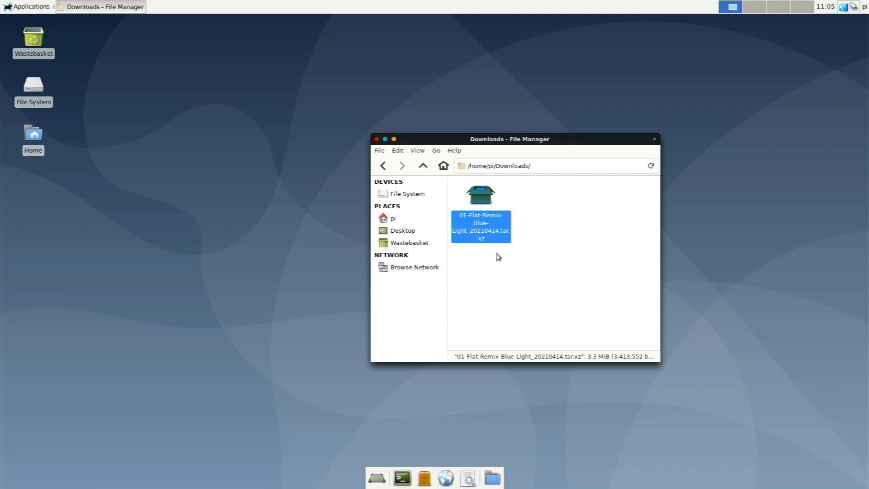
left_click_drag(497, 138, 431, 123)
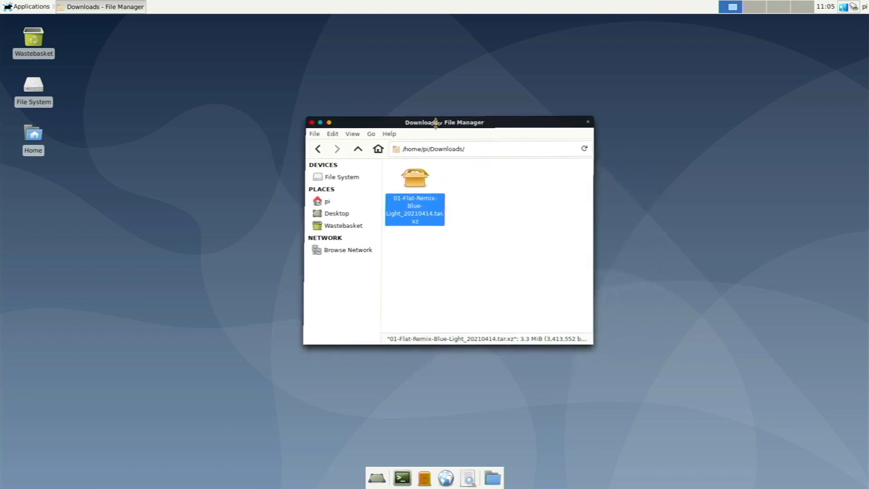
right_click(421, 193)
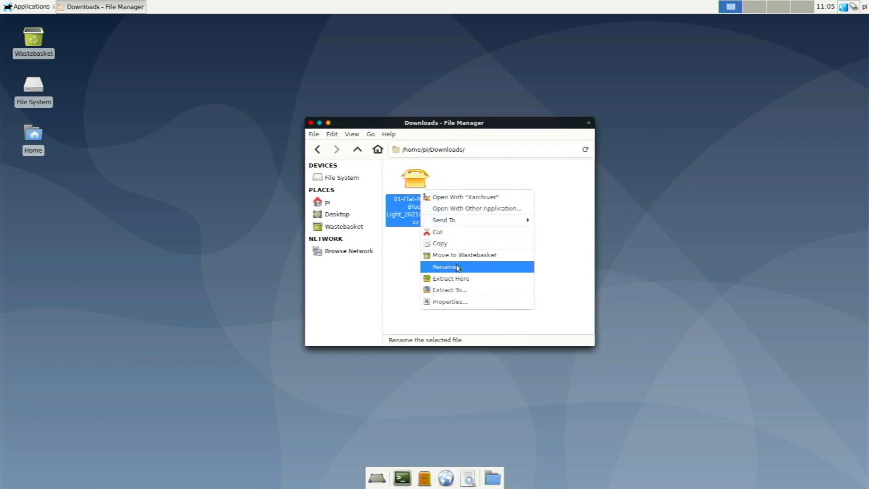
left_click(455, 283)
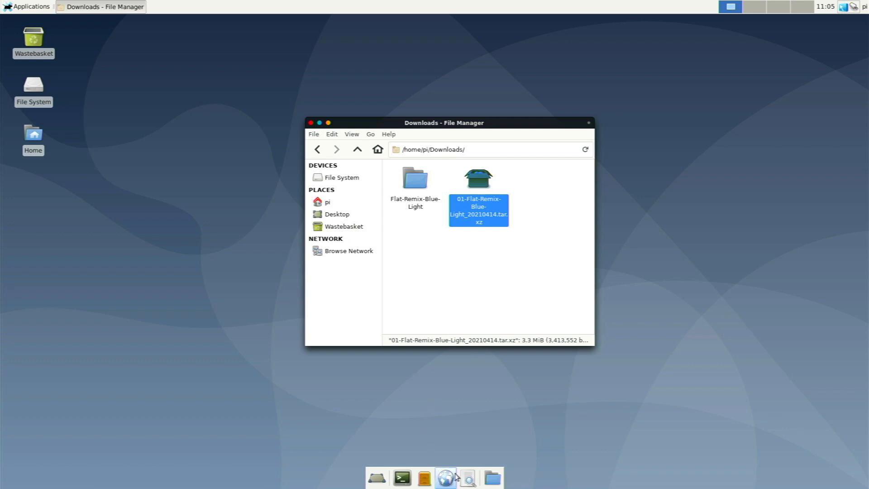
Open a second file manager window on the pi home folder and show its hidden files.
left_click(474, 479)
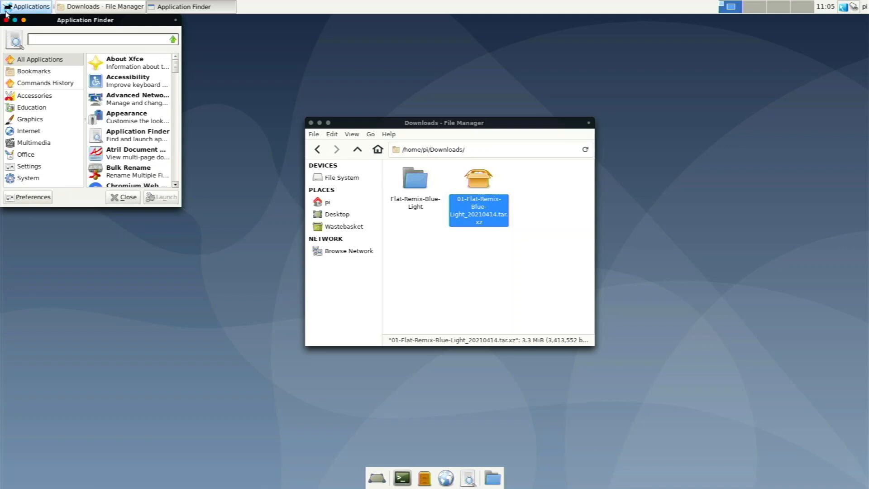
left_click(6, 20)
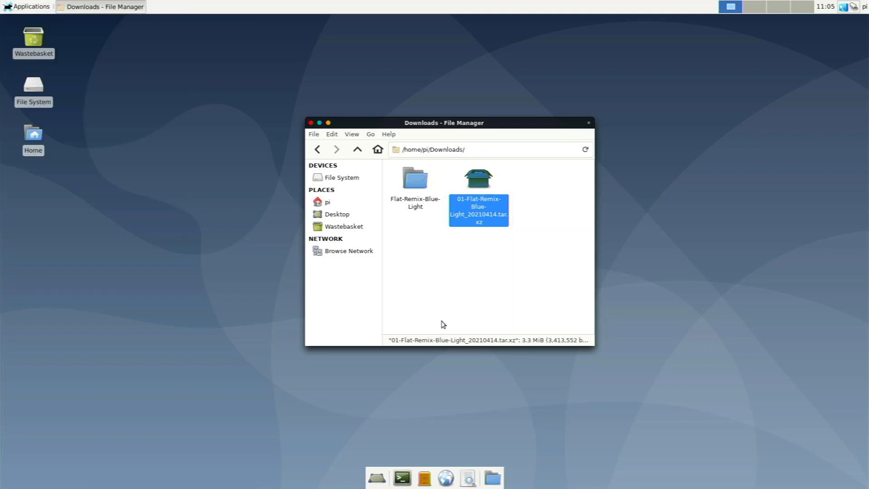
left_click(493, 478)
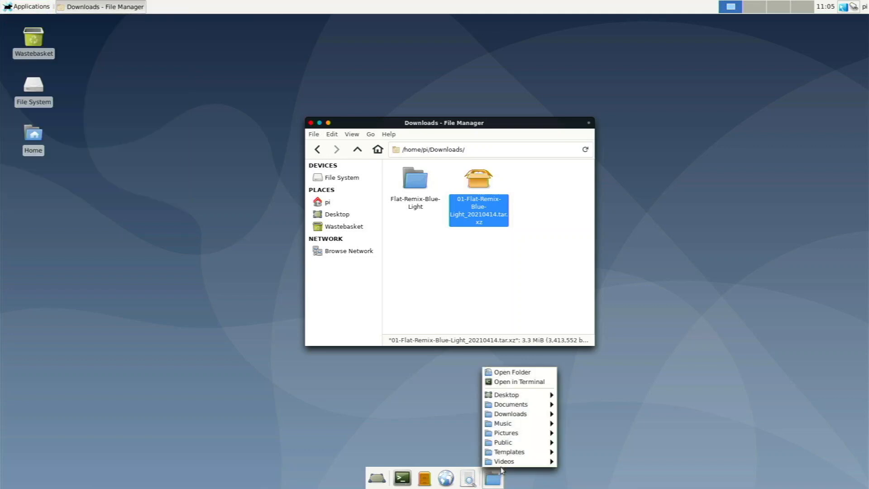
mouse_move(506, 398)
mouse_move(521, 414)
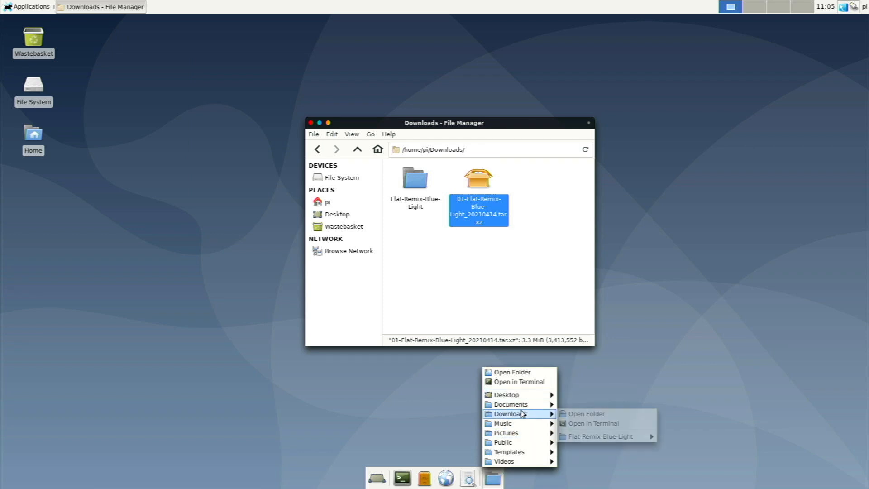
left_click(566, 415)
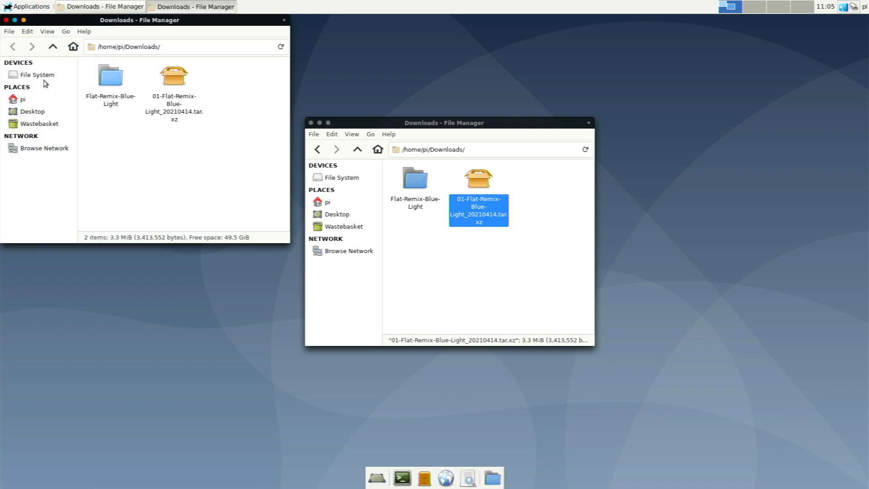
left_click(43, 99)
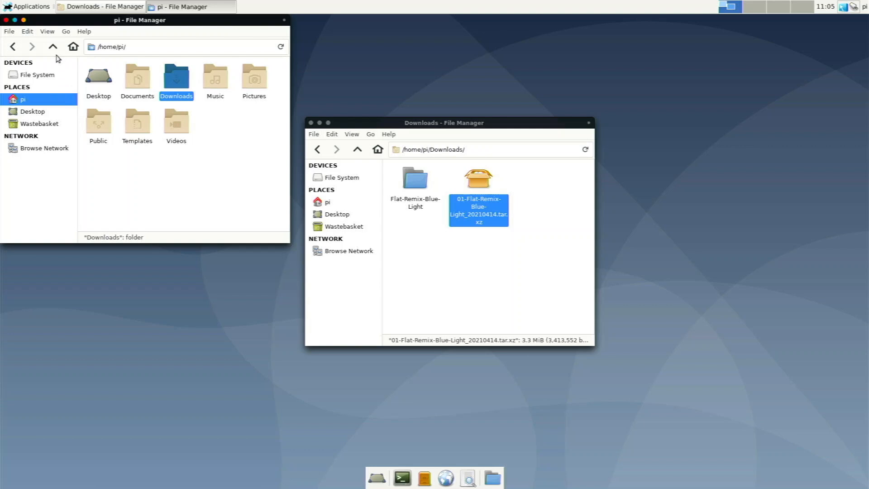
left_click(53, 32)
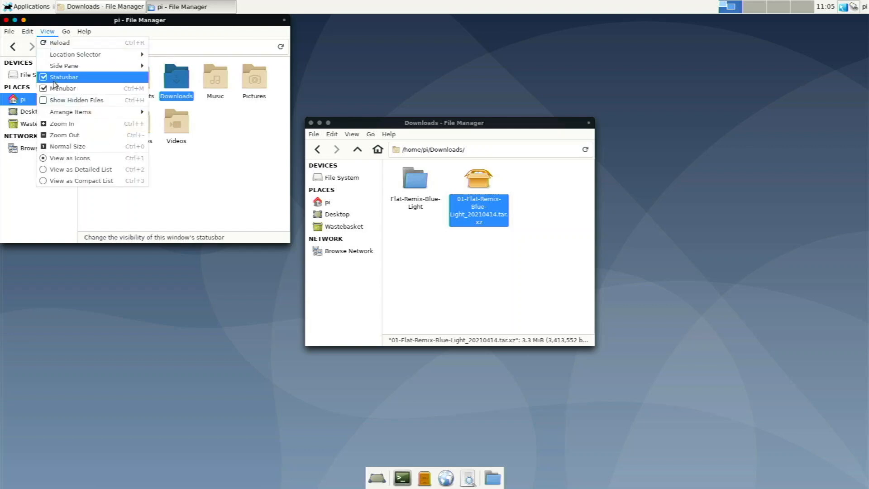
left_click(55, 100)
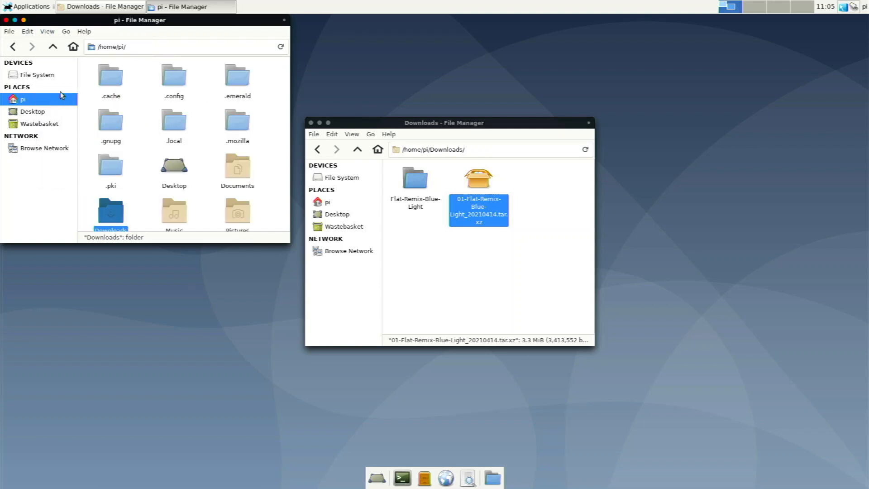
Create a new folder named .icons in the home folder.
scroll(165, 136, "down", 5)
right_click(143, 179)
left_click(158, 187)
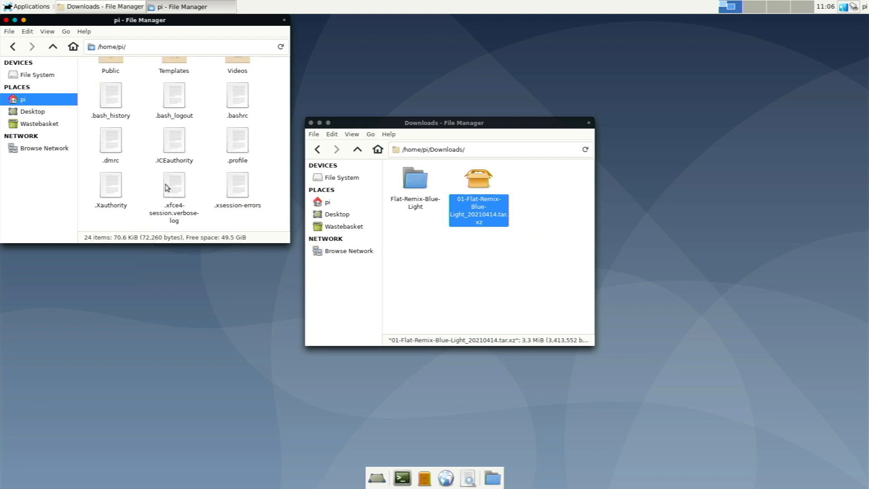
key("BackSpace")
type(".icons")
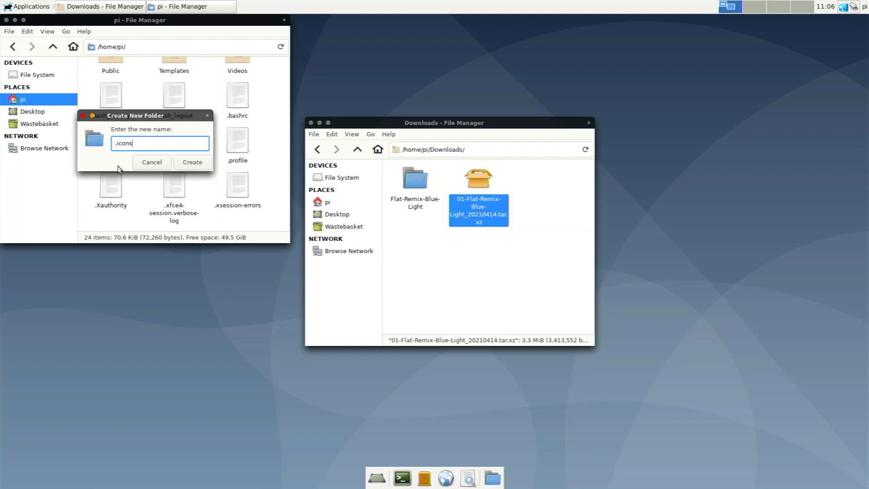
key("Return")
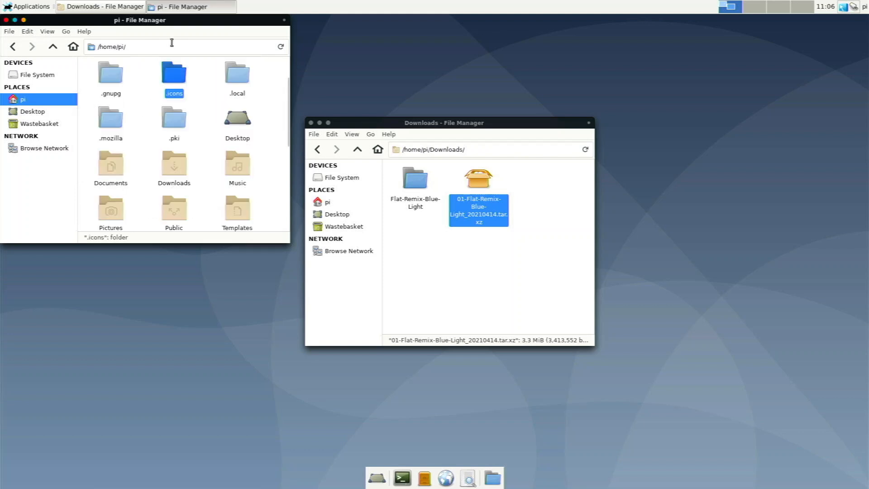
Move the extracted Flat-Remix-Blue-Light folder from Downloads into the .icons folder and close the Downloads window.
double_click(174, 75)
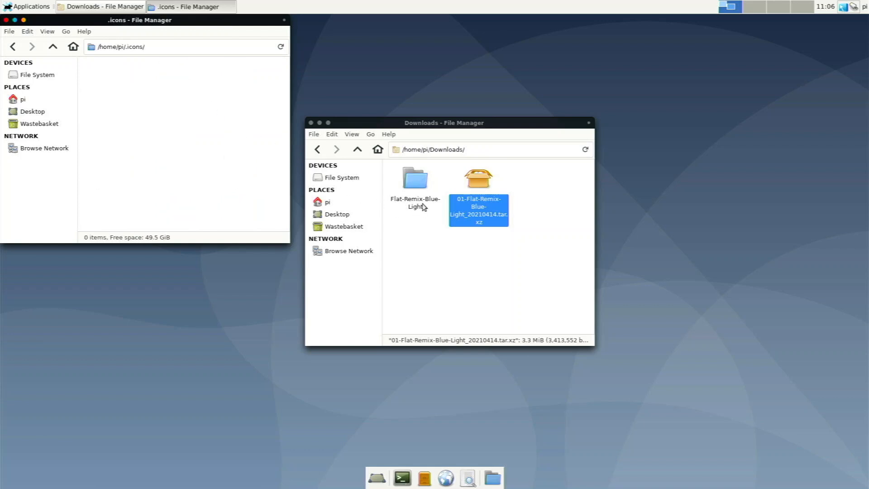
left_click_drag(422, 196, 197, 116)
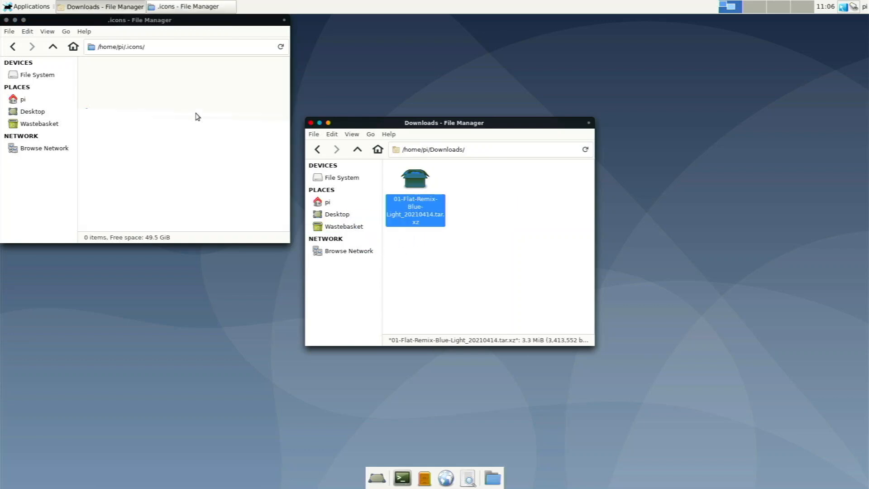
left_click(311, 123)
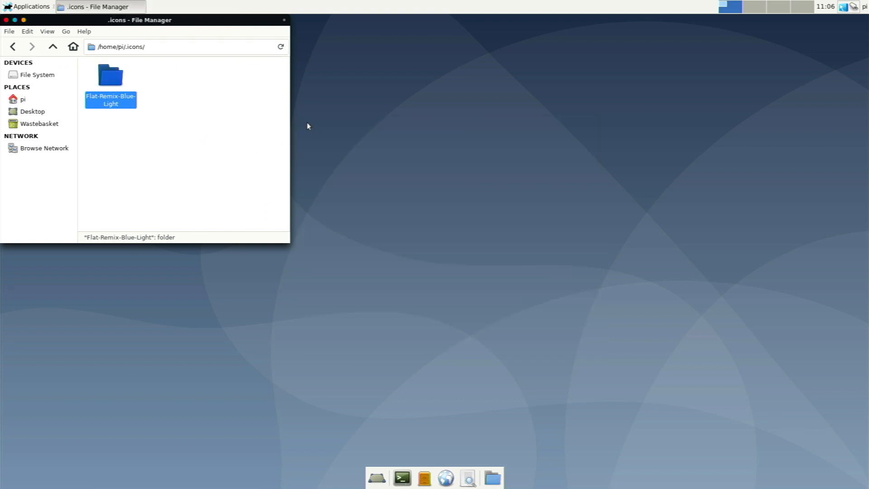
Go back to the home folder, hide the hidden files again and close the file manager.
left_click(13, 46)
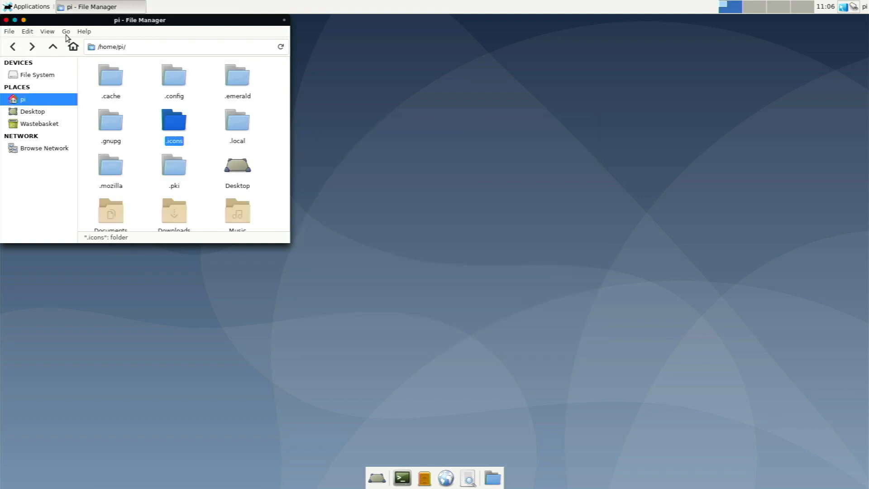
left_click(48, 31)
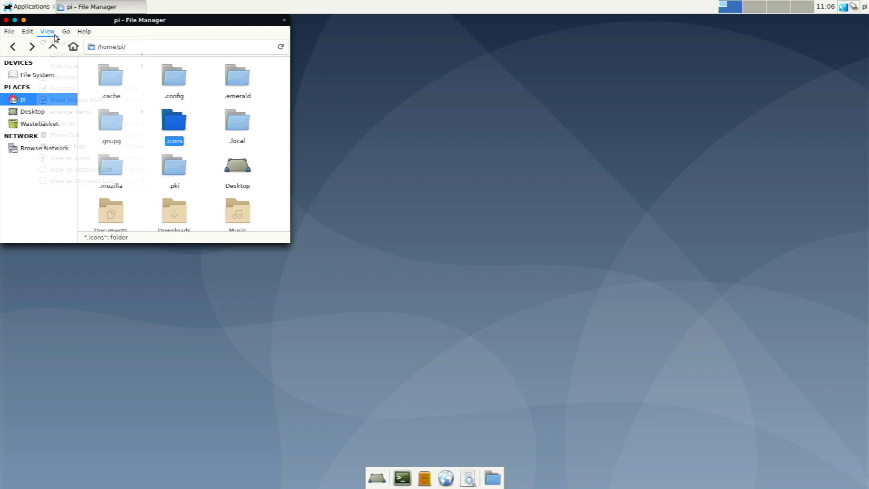
left_click(71, 100)
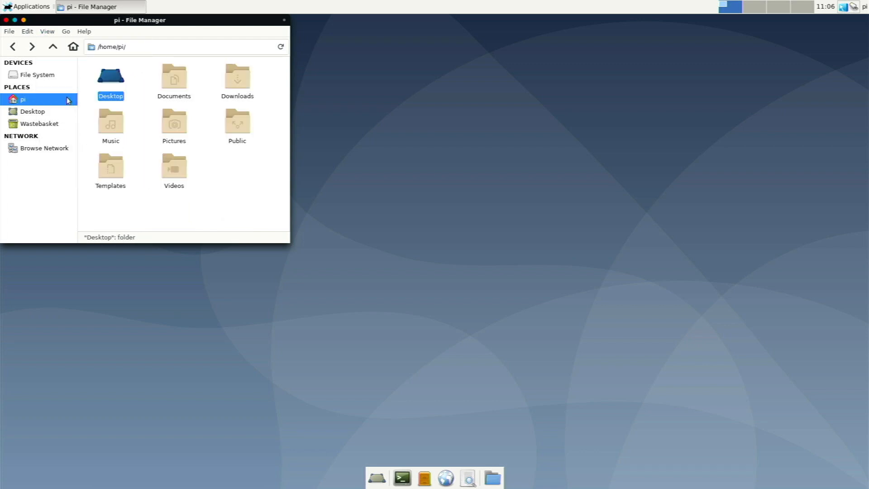
left_click(229, 176)
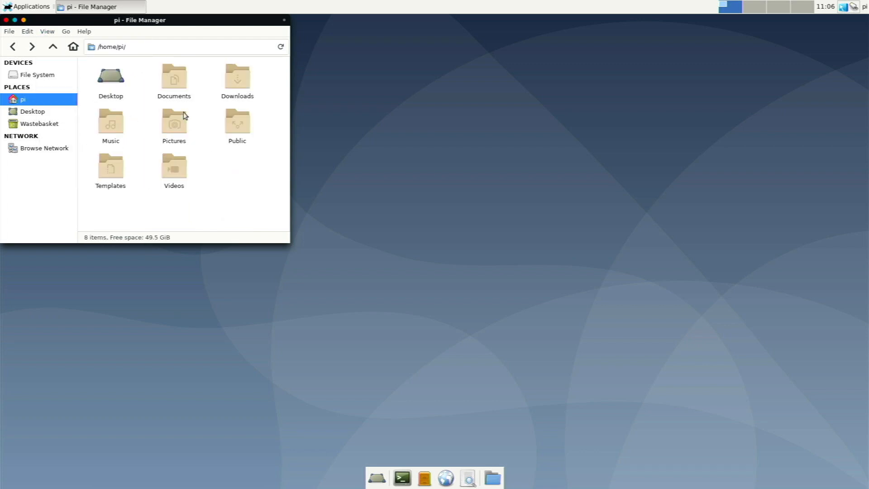
left_click(5, 20)
Set the desktop style to Arc-Dark in the Appearance settings.
left_click(30, 4)
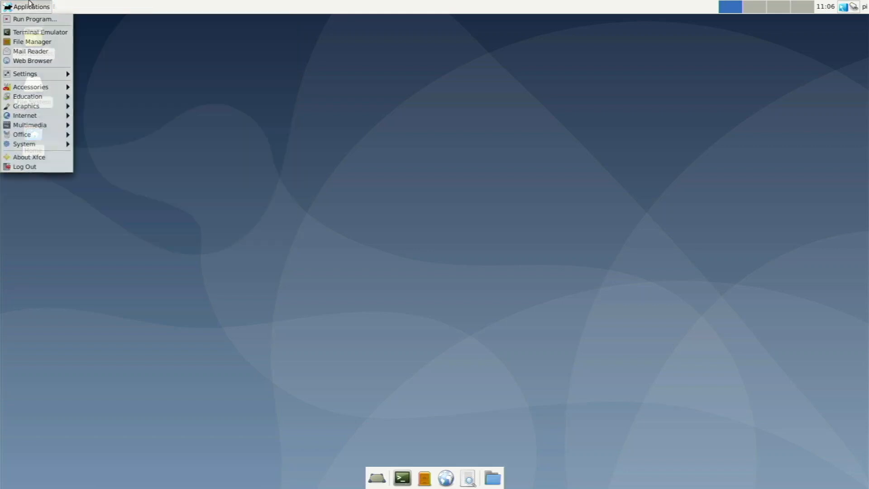
mouse_move(48, 88)
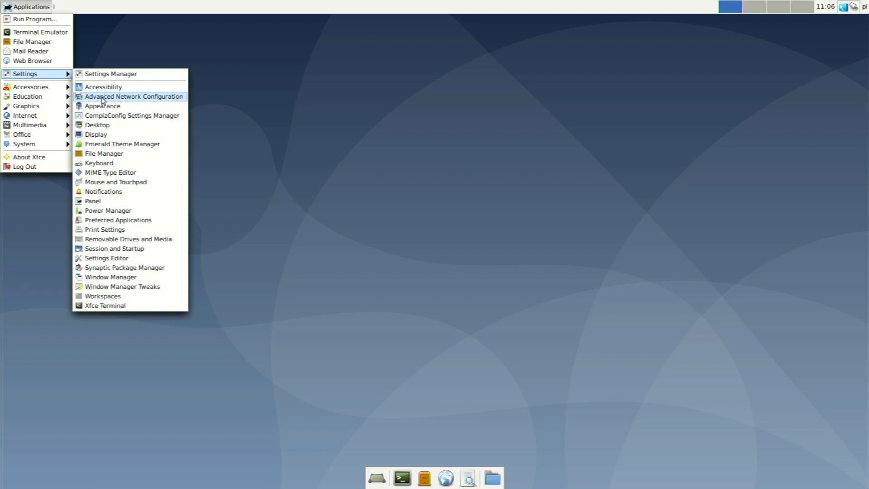
left_click(102, 107)
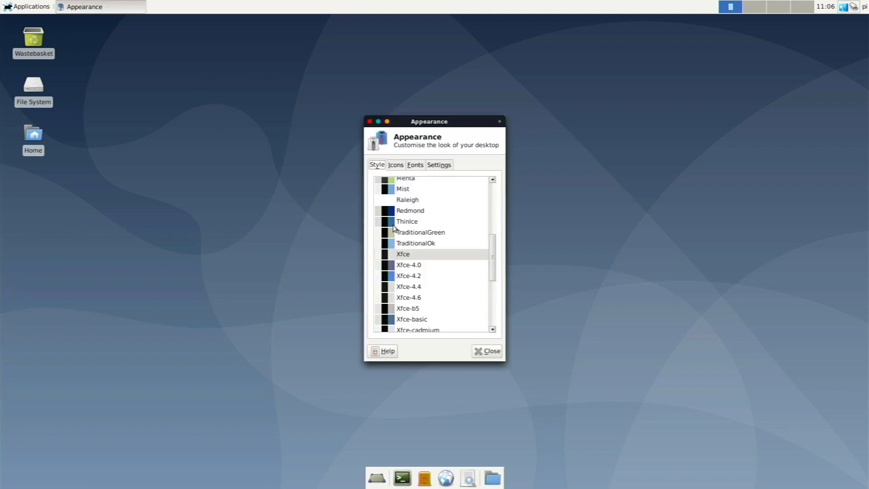
scroll(397, 231, "down", 7)
scroll(398, 231, "up", 7)
scroll(397, 232, "up", 5)
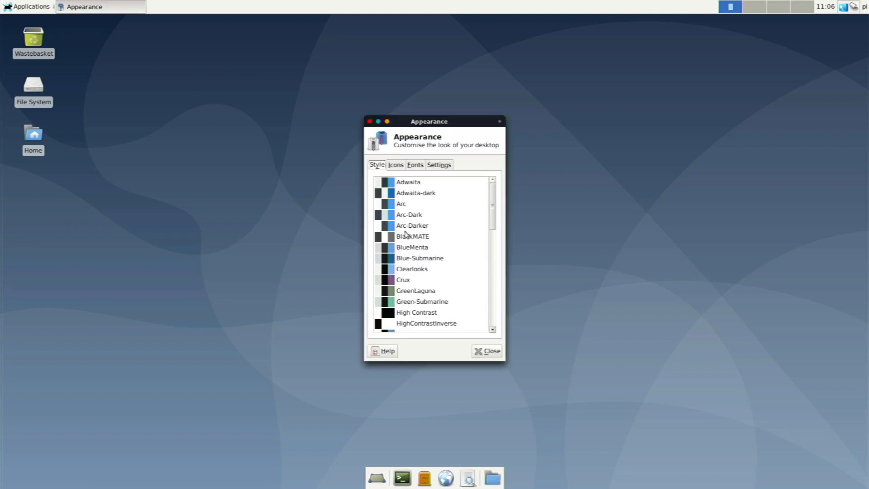
left_click(414, 217)
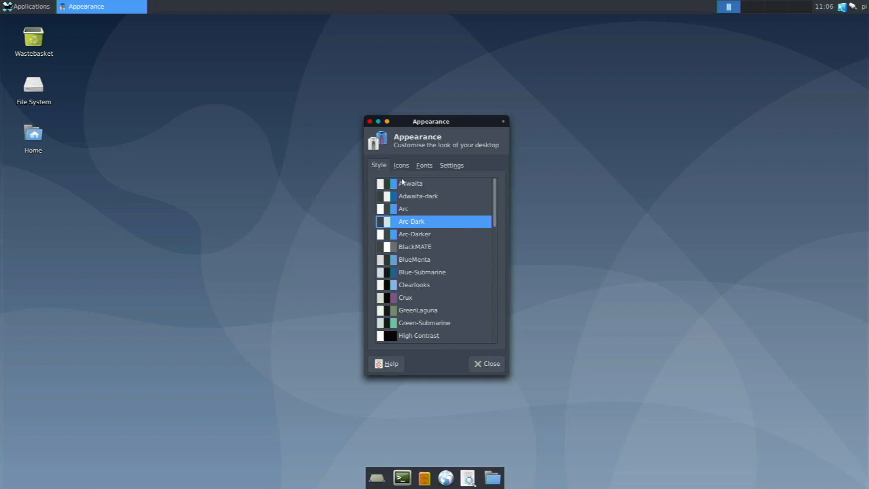
Set the icon theme to Flat-Remix-Blue-Light.
left_click(400, 165)
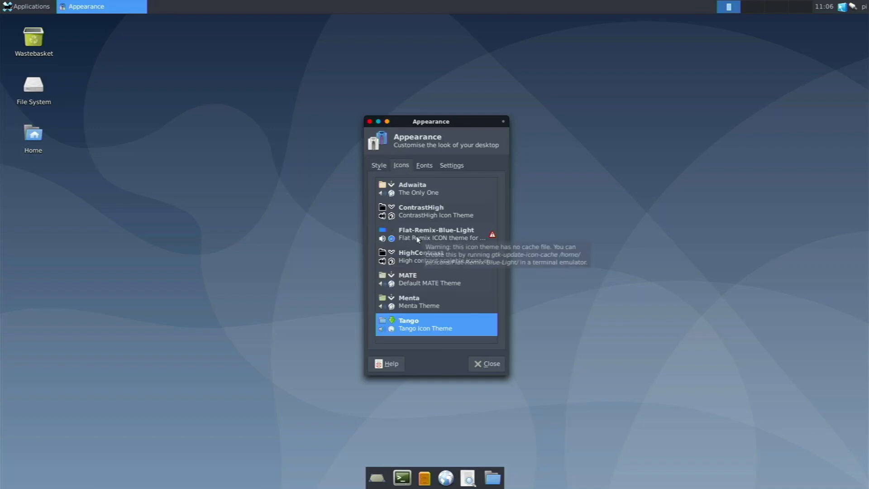
left_click(420, 236)
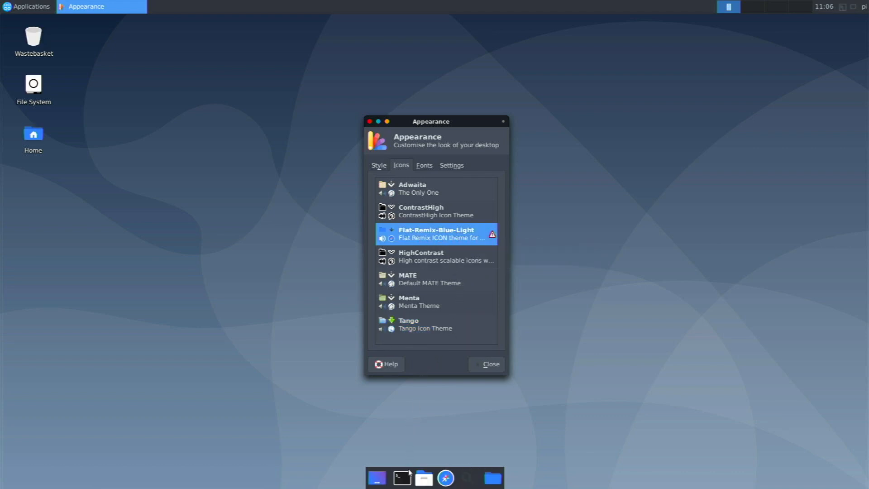
left_click(2, 4)
left_click(1, 1)
Check the folder icons in the home folder, and view the font settings before closing Appearance.
left_click(36, 134)
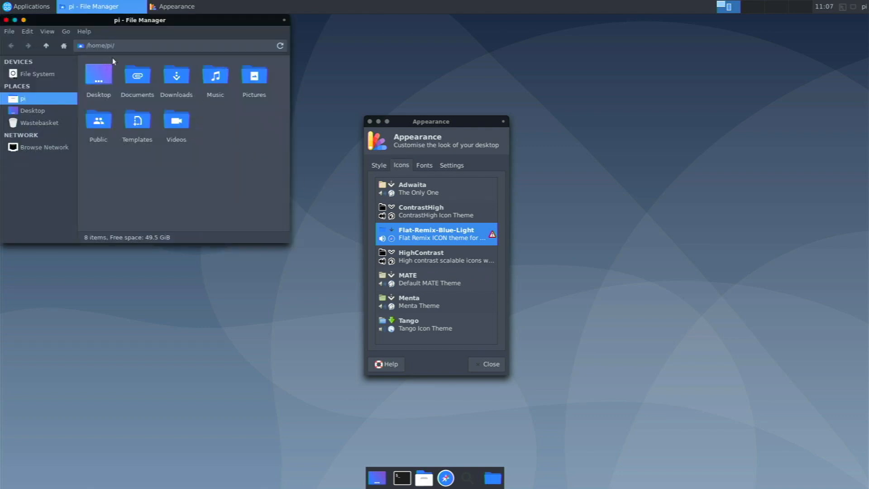
left_click_drag(47, 21, 110, 78)
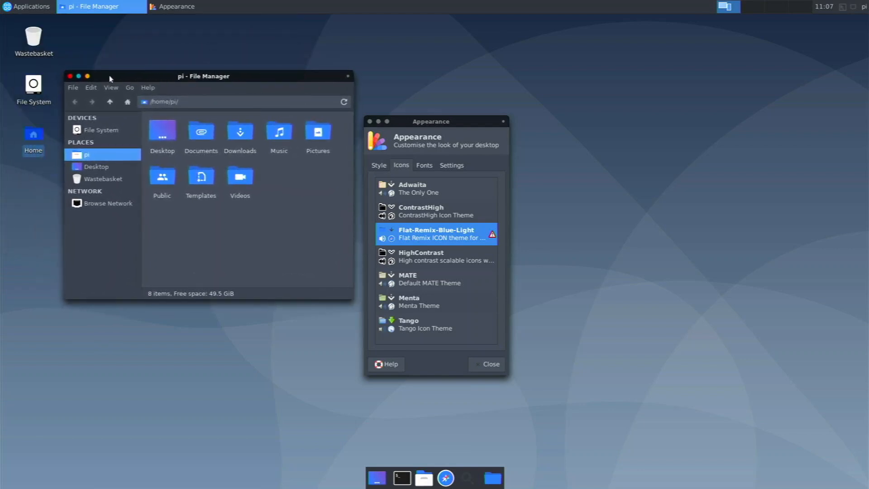
left_click(70, 76)
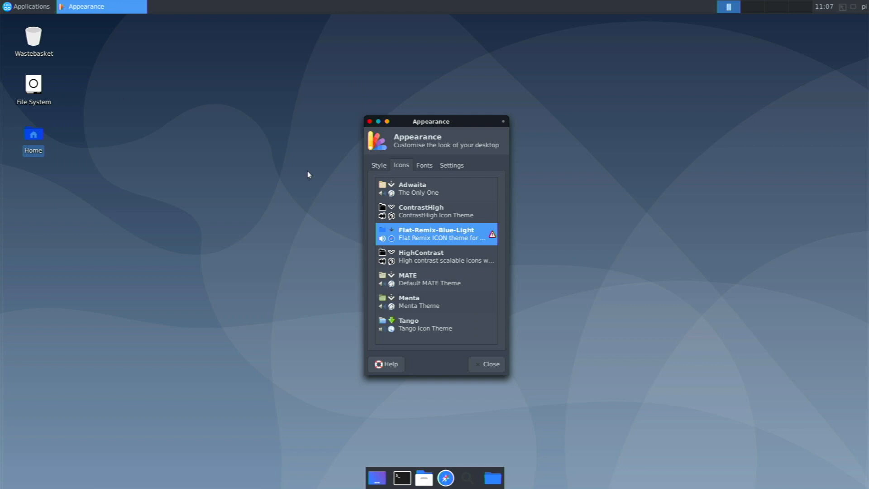
left_click(427, 168)
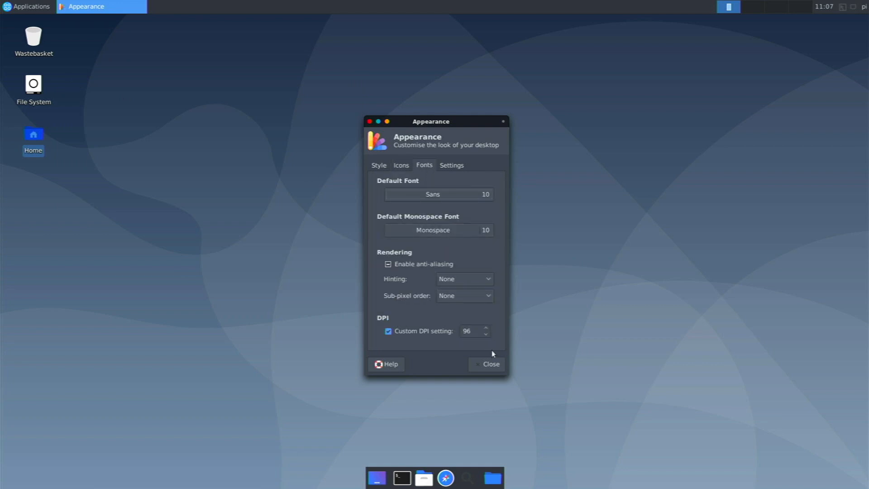
left_click(486, 364)
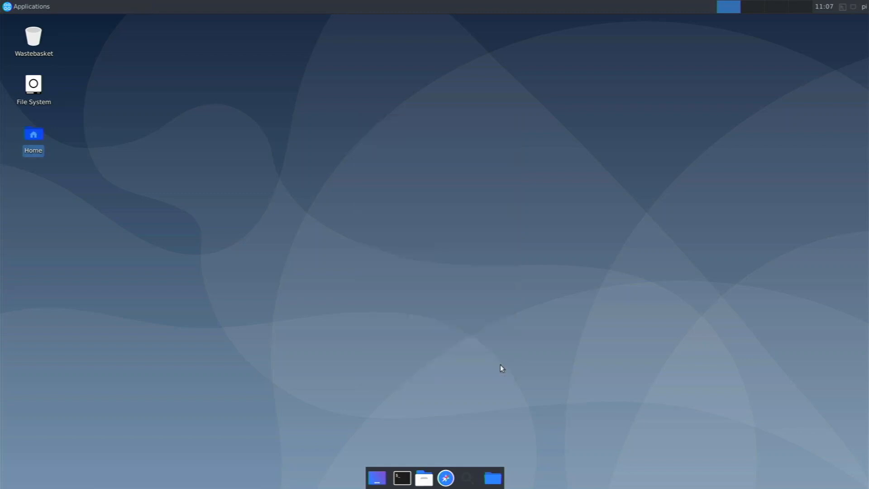
Set the mouse cursor theme to Breeze in the Mouse and Touchpad settings.
left_click(28, 7)
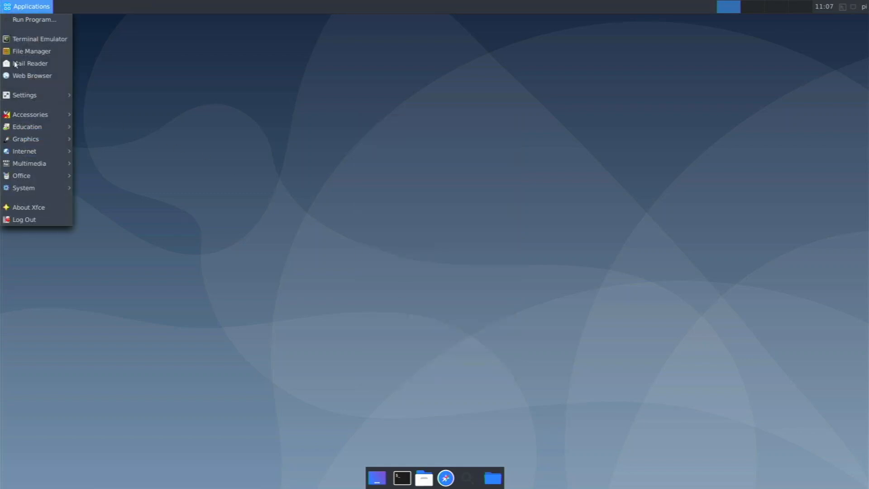
mouse_move(30, 96)
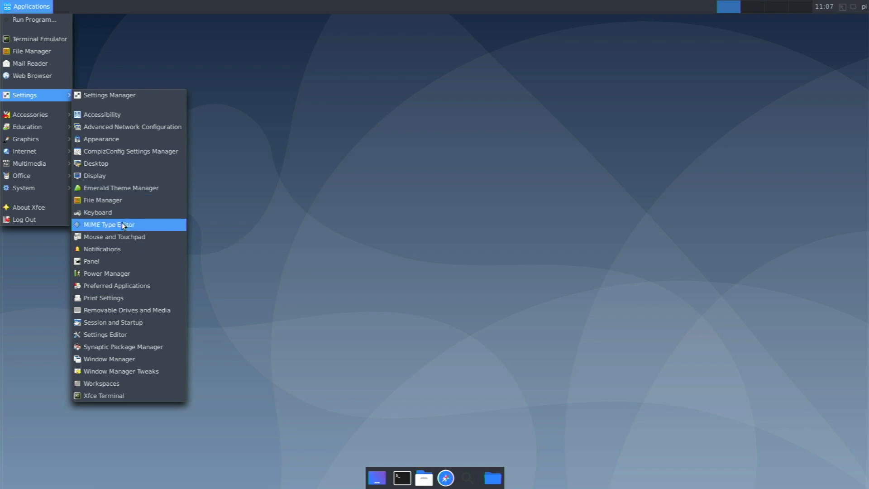
left_click(124, 240)
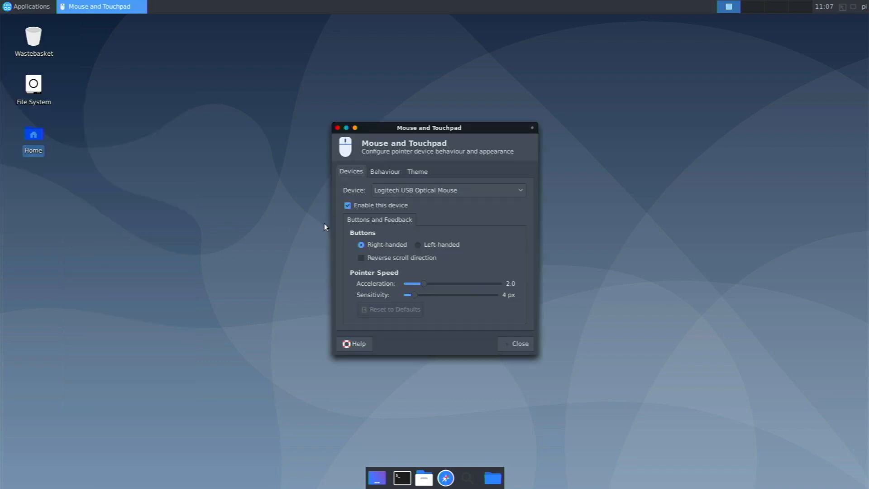
left_click(417, 171)
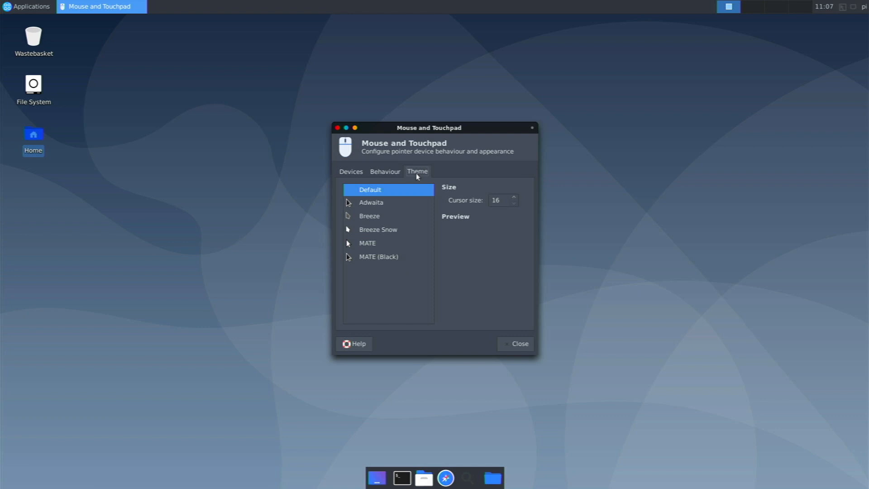
left_click(383, 214)
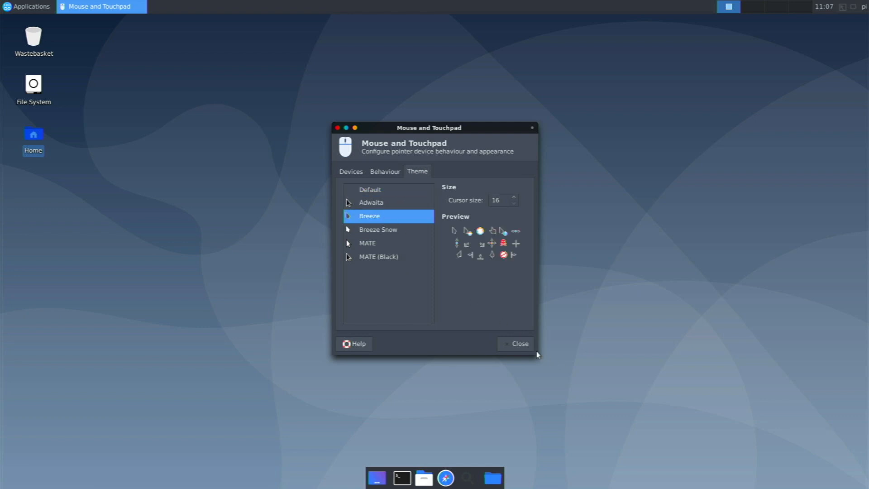
Close the mouse settings and install the Plank dock in a terminal with "sudo apt install plank", accepting the download.
left_click(524, 348)
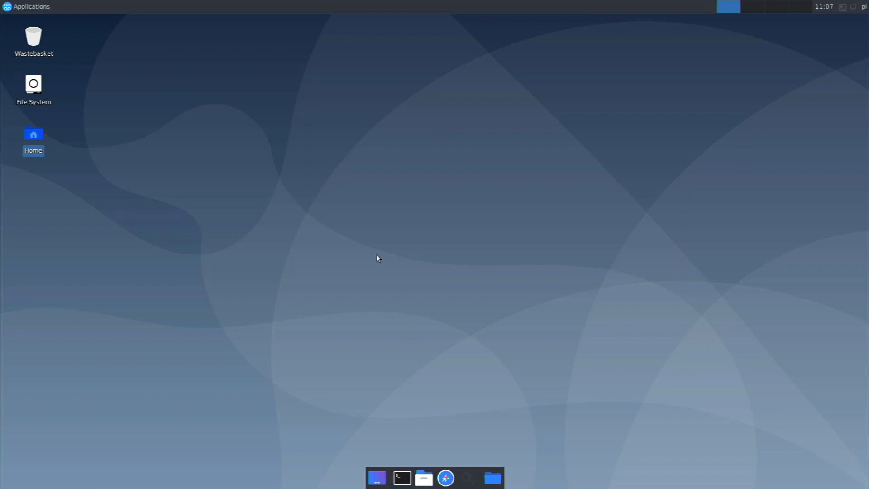
type("sudo ")
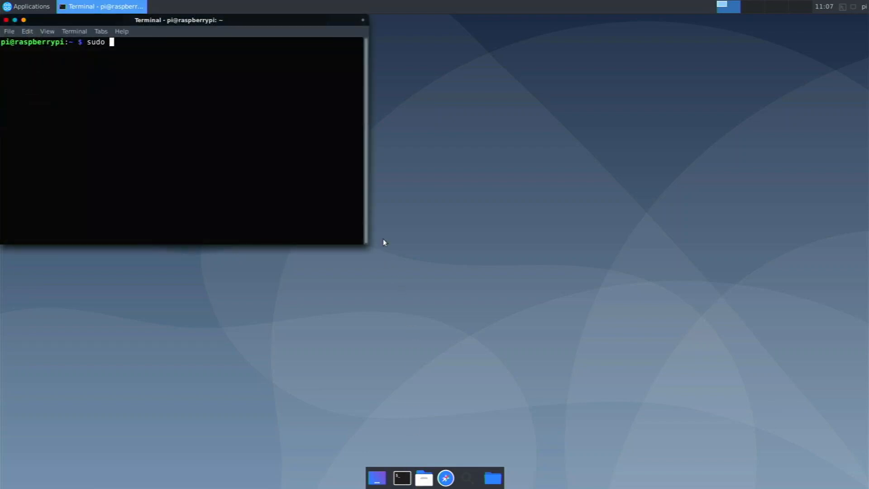
type("apt in")
type("stall plank")
key("Return")
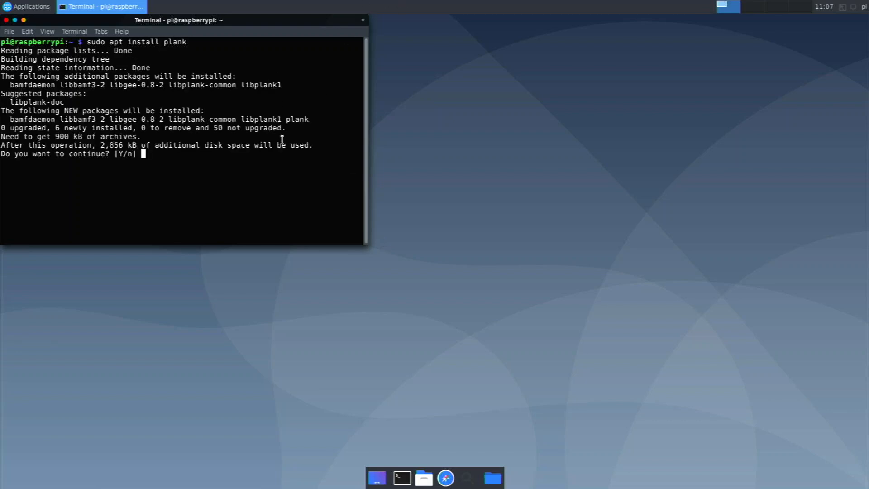
type("y")
key("Return")
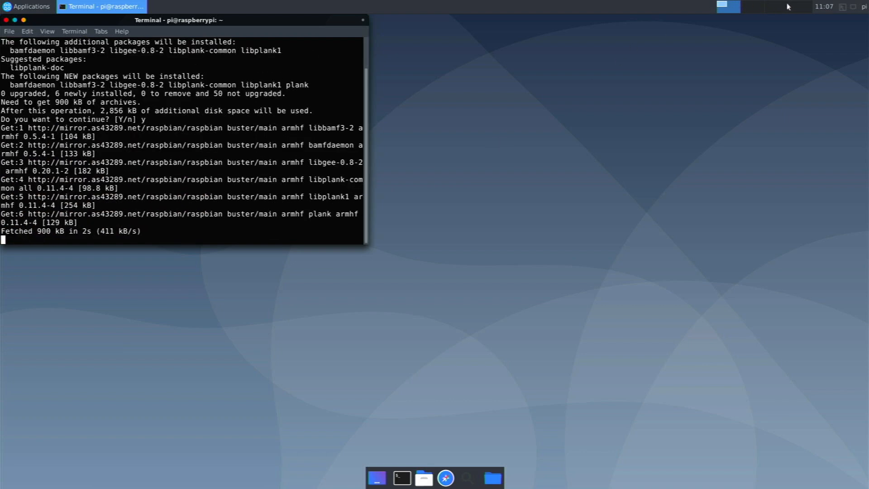
Remove the Workspace Switcher from the upper Xfce panel.
right_click(679, 5)
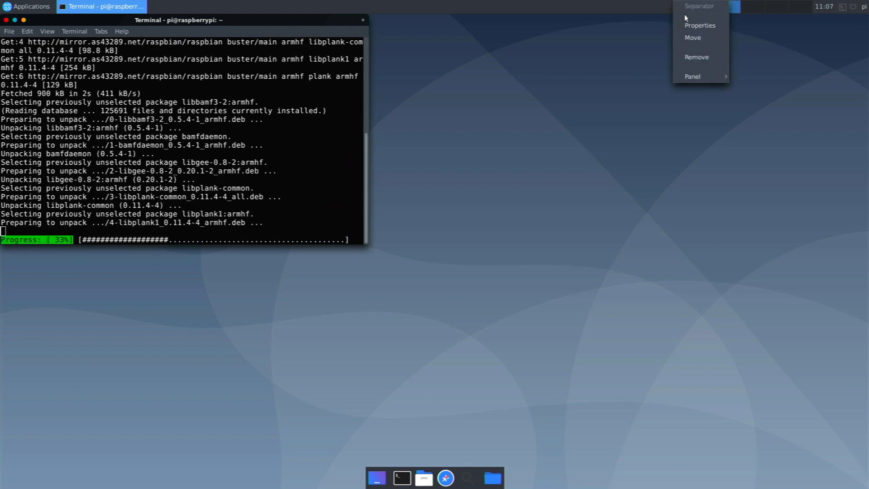
right_click(764, 3)
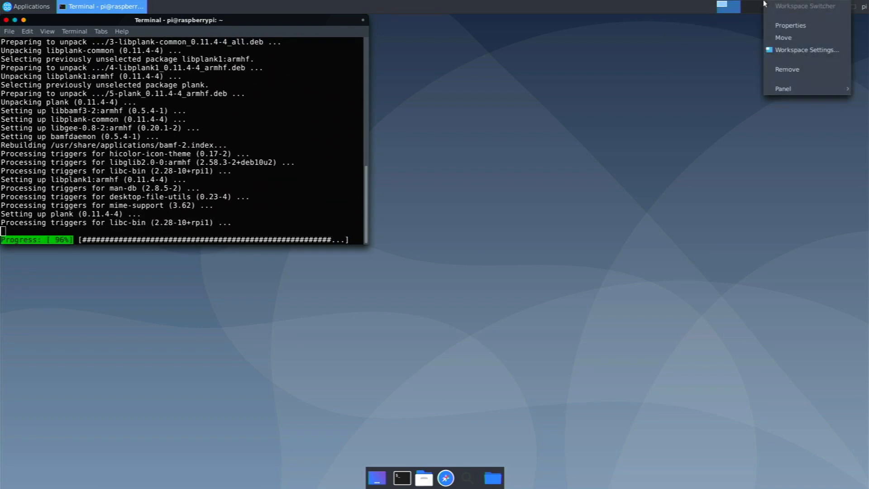
left_click(797, 70)
left_click(556, 260)
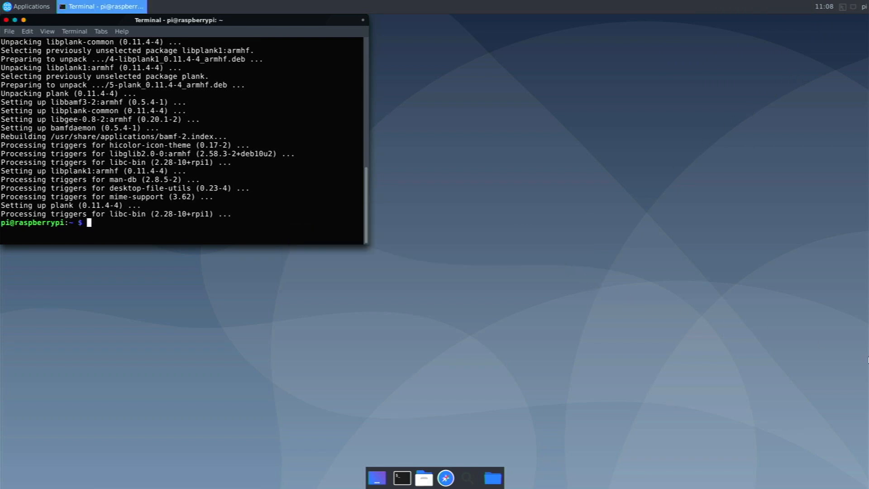
left_click_drag(556, 259, 611, 248)
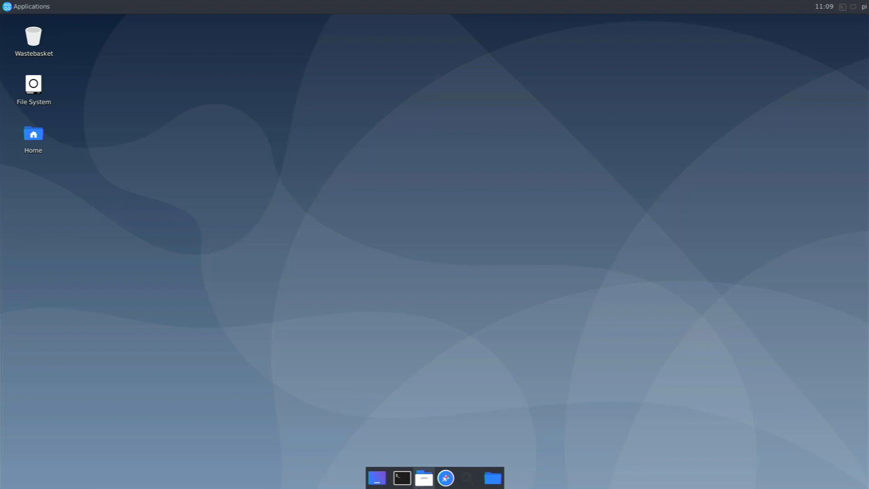
Remove Panel 2, the lower Xfce launcher panel, through its panel preferences.
right_click(480, 477)
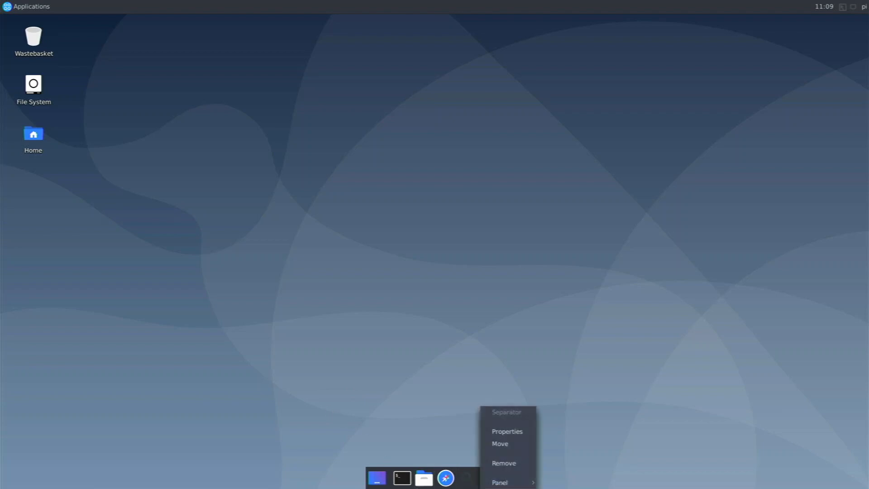
mouse_move(483, 483)
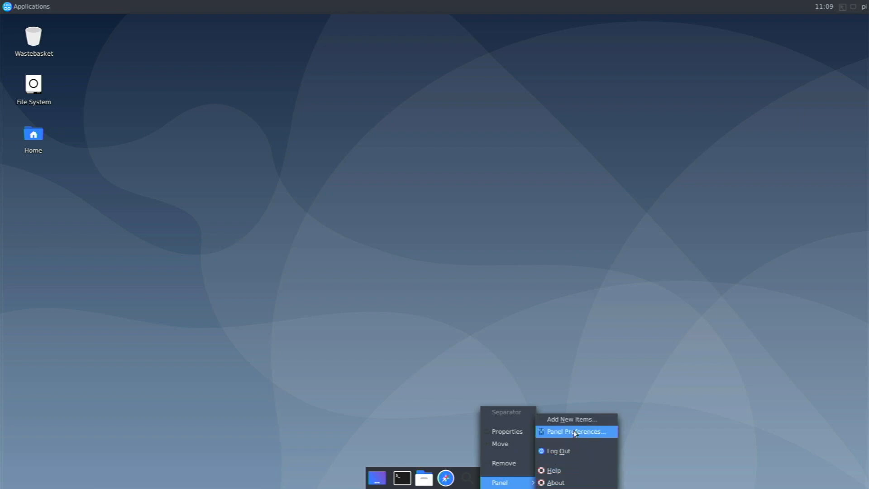
left_click(575, 432)
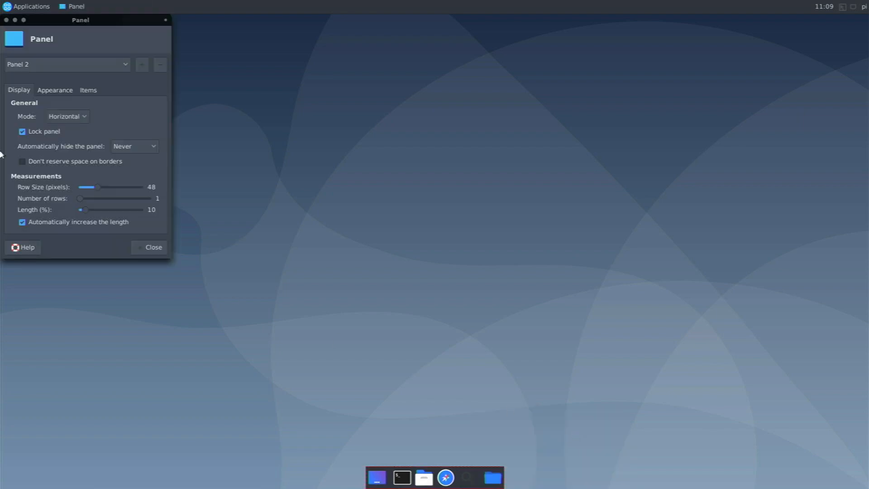
left_click(161, 65)
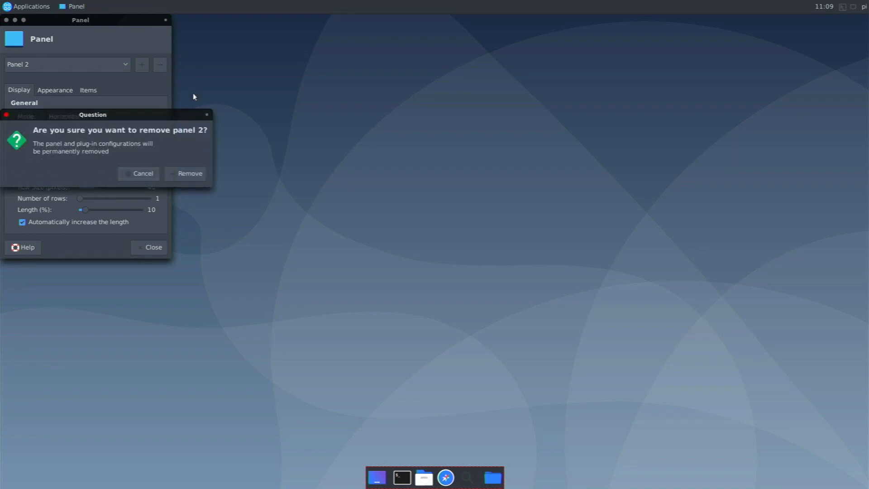
left_click(193, 173)
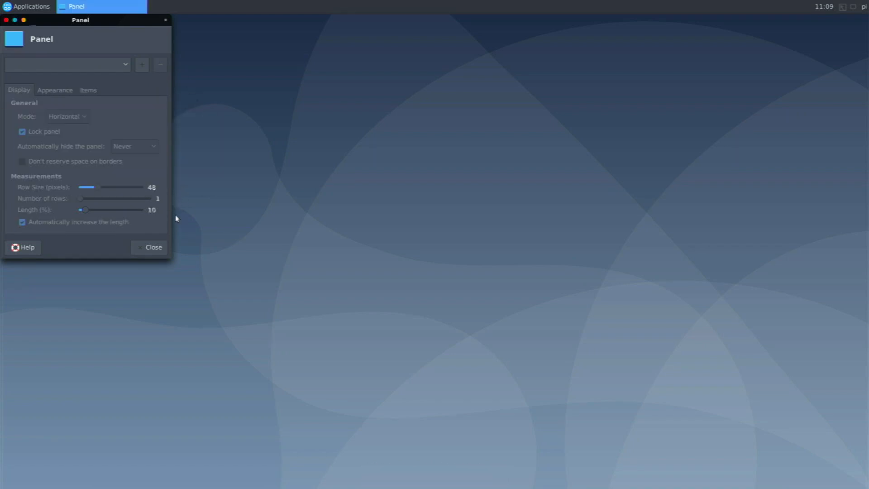
left_click(156, 250)
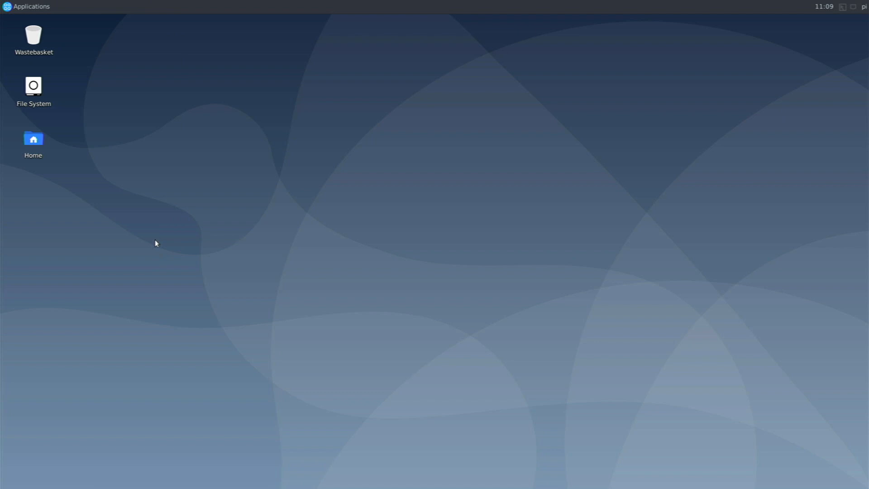
Launch Plank from the installed accessories.
left_click(2, 3)
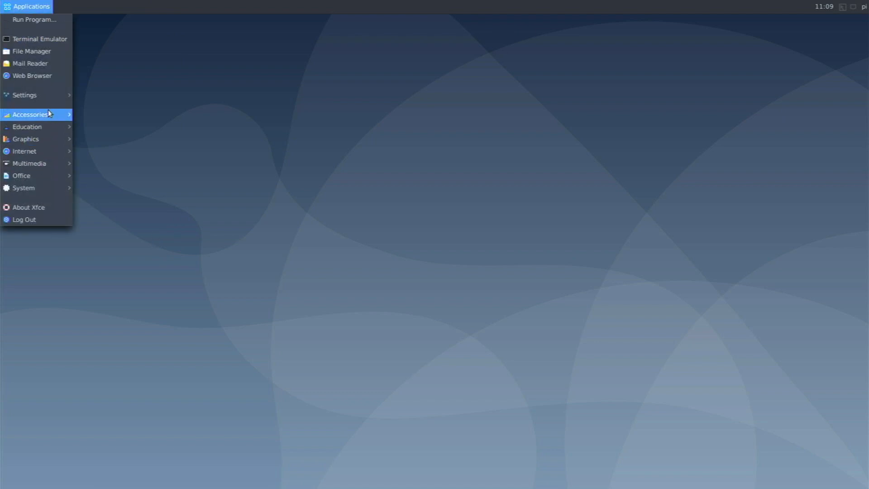
mouse_move(50, 115)
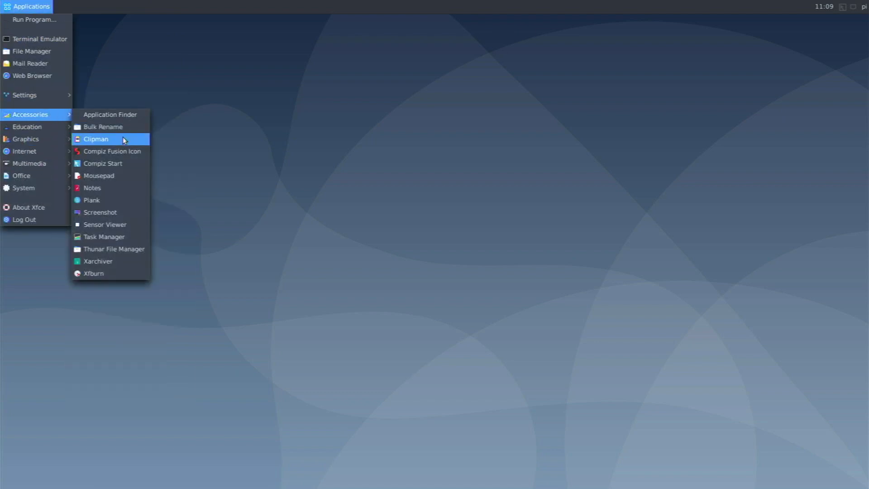
left_click(113, 200)
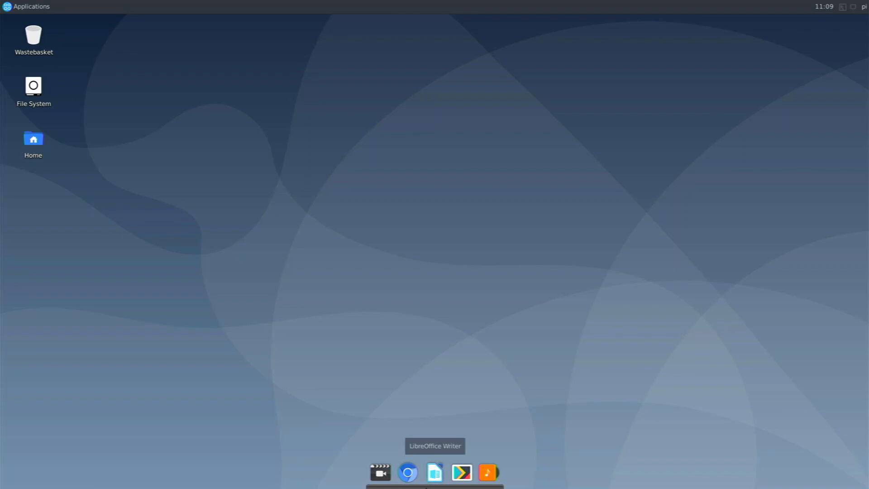
Set Plank's theme to Transparent and its icon size to 42 in the dock preferences, and try the icon zoom.
right_click(426, 487)
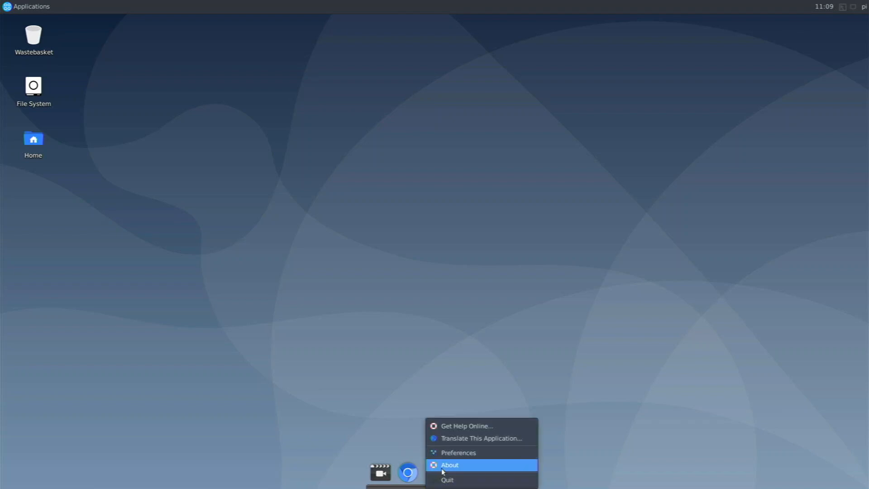
left_click(445, 453)
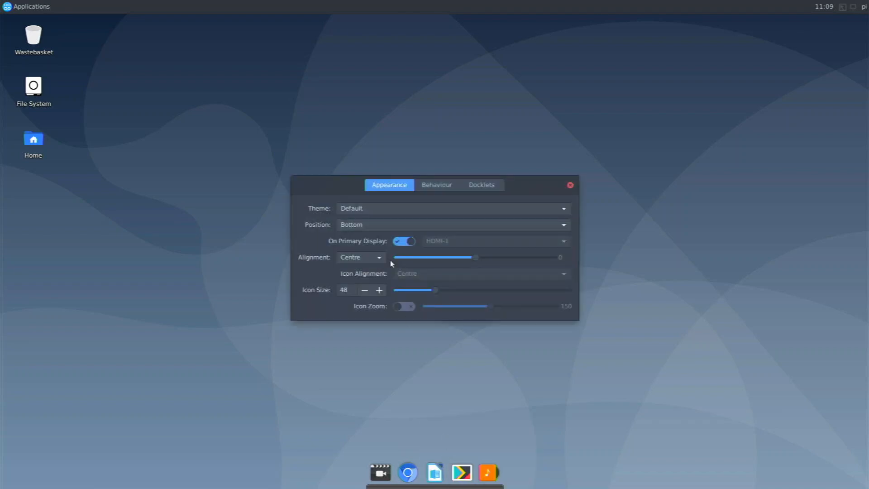
left_click(358, 211)
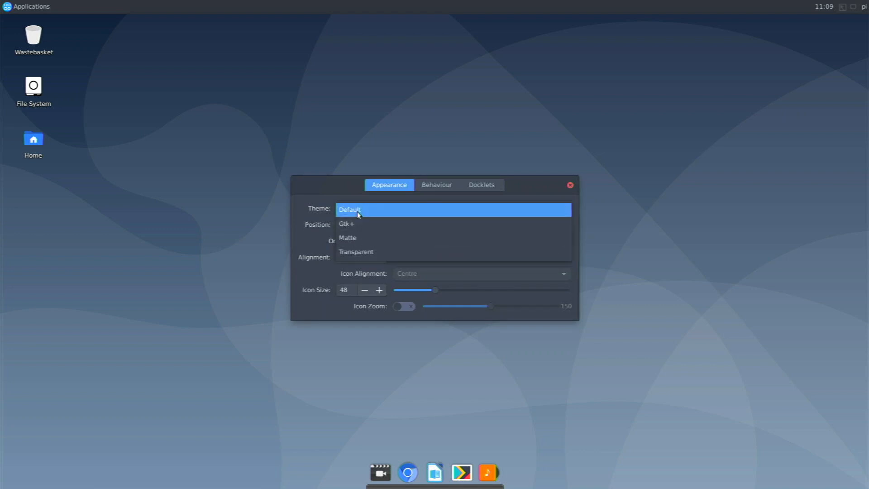
left_click(360, 248)
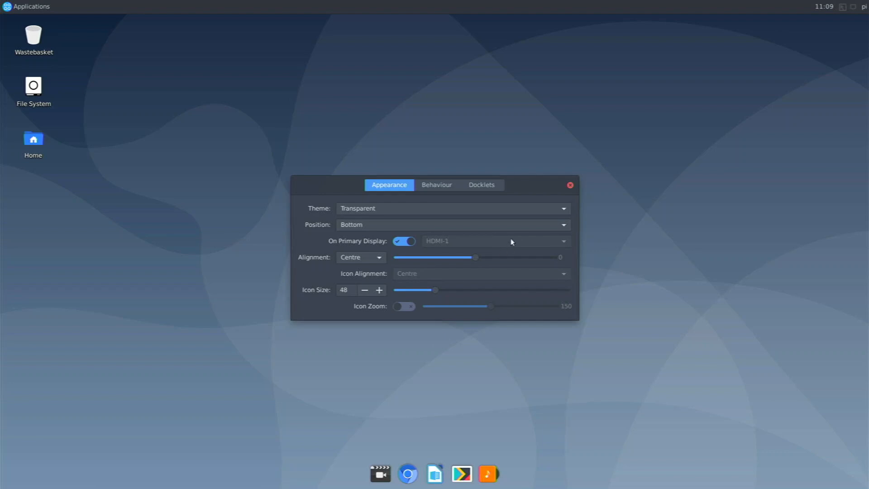
left_click(364, 293)
left_click(404, 306)
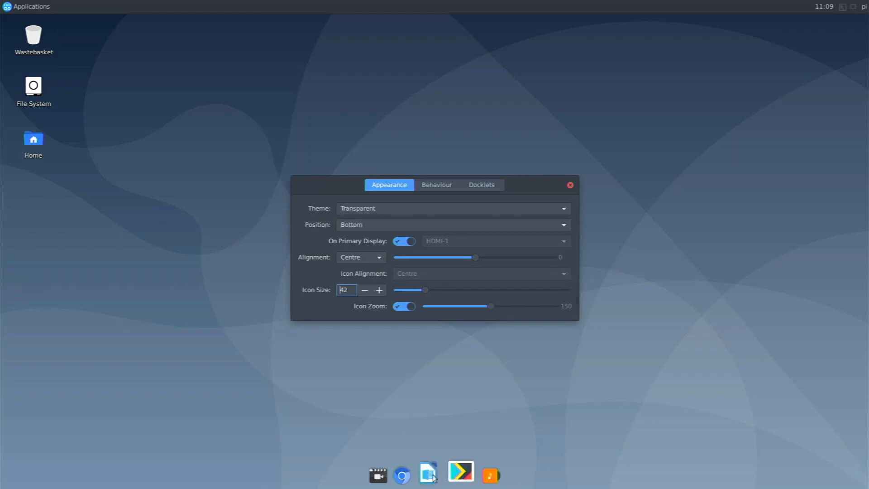
left_click(404, 308)
Add the Trash docklet to the Plank dock between the last two icons, and close the preferences.
left_click(466, 185)
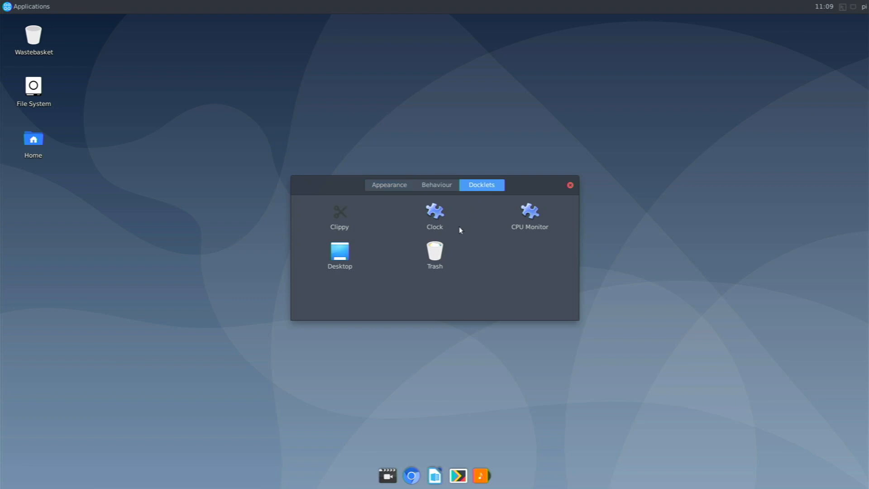
left_click_drag(441, 238, 491, 471)
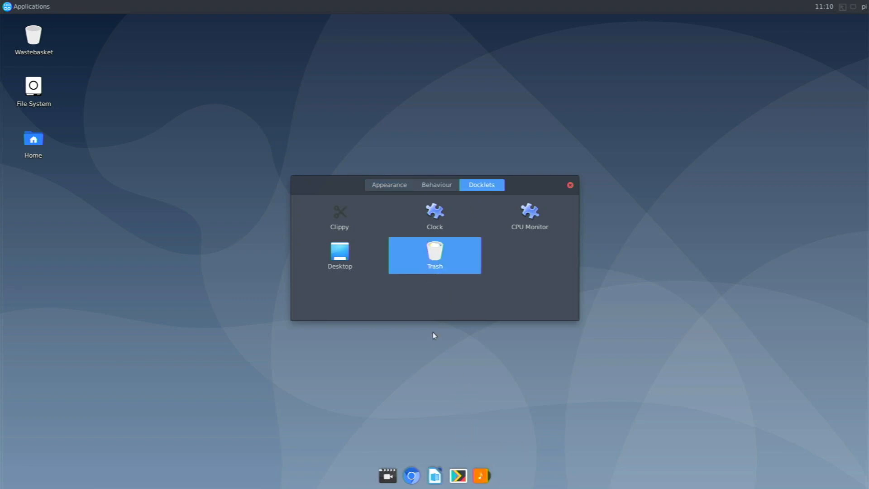
left_click_drag(433, 265, 471, 475)
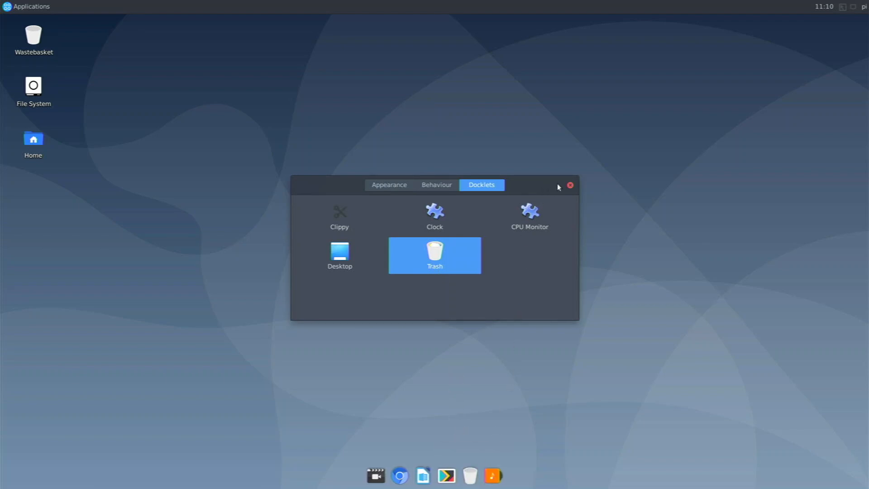
left_click(570, 186)
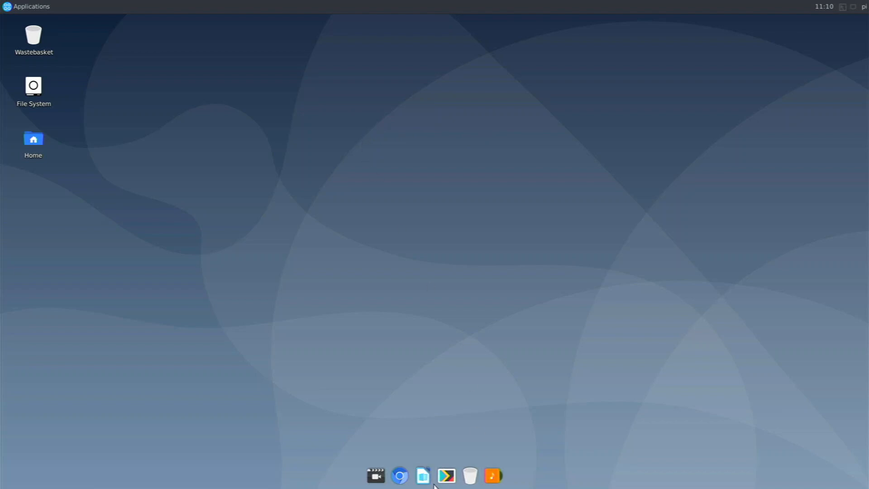
Search for "pi apps" in Chromium and open the Botspot/pi-apps repository on GitHub.
left_click(400, 474)
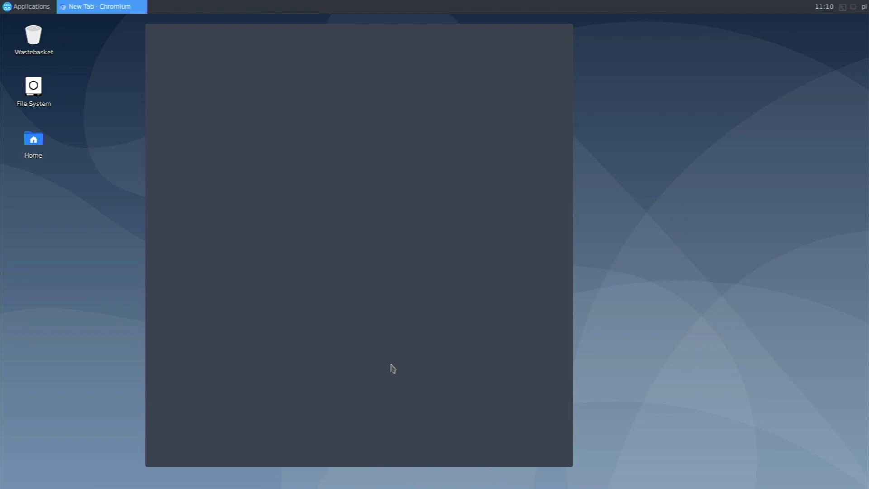
type("pi apps")
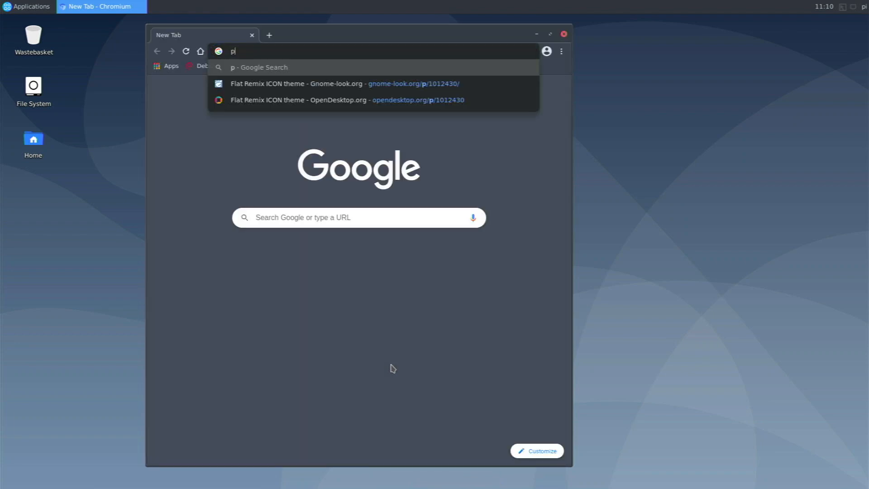
key("Return")
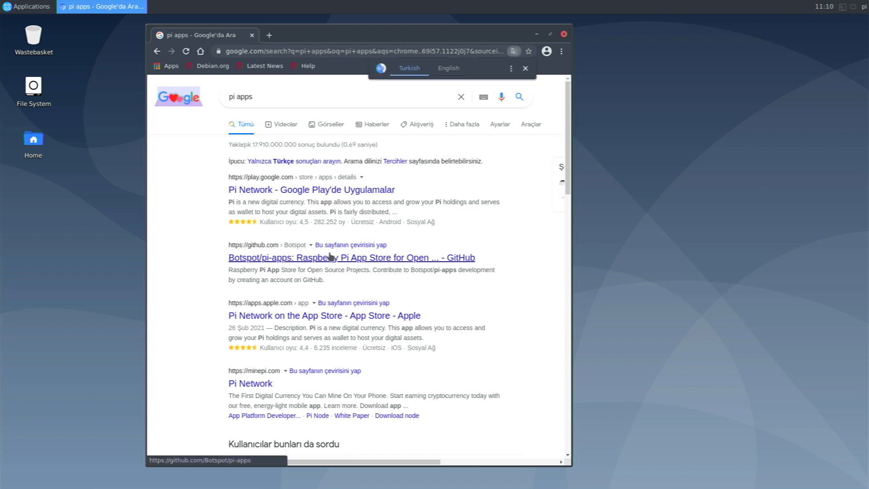
left_click(331, 257)
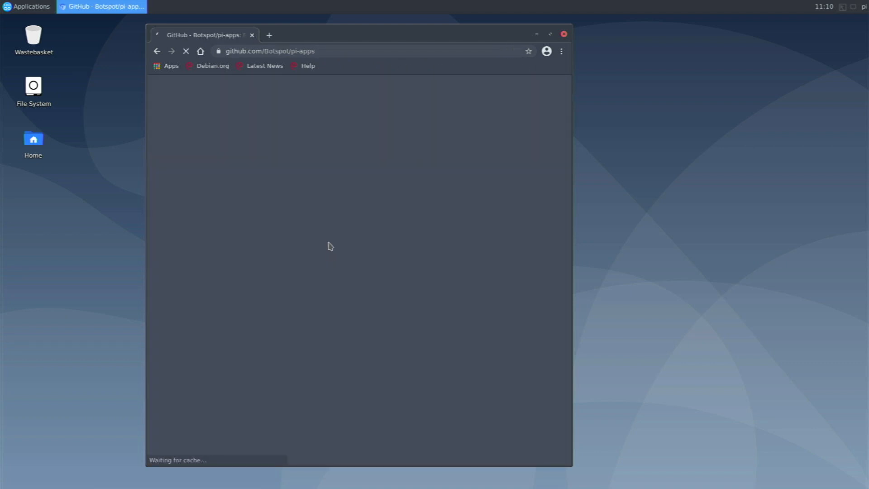
Copy the whole wget install command from the "To install Pi-Apps" section of the README.
scroll(318, 256, "down", 10)
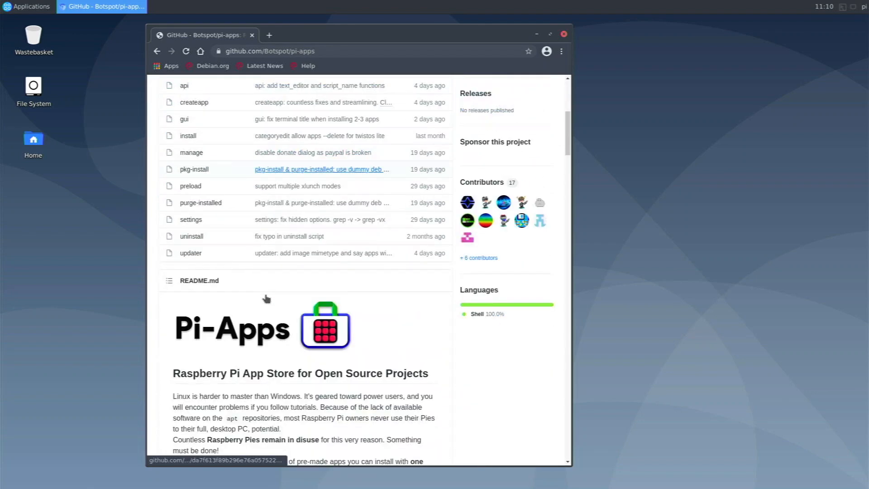
scroll(266, 293, "down", 5)
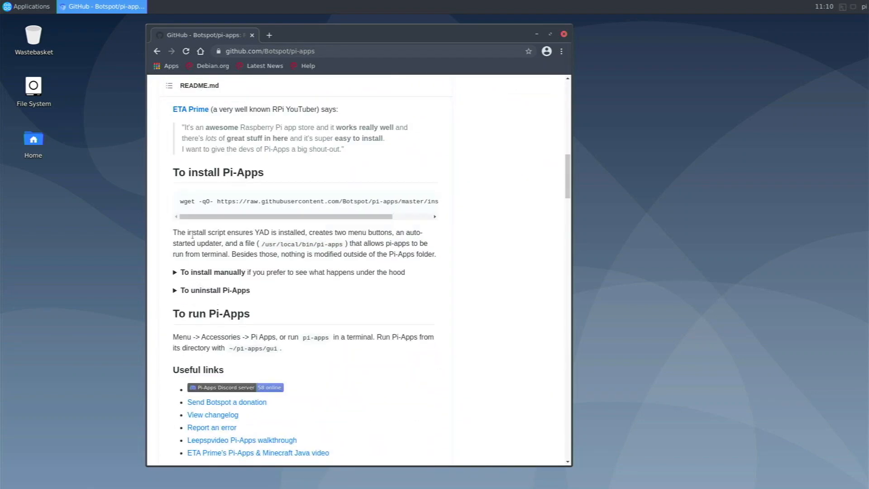
left_click_drag(175, 202, 448, 200)
left_click(451, 199)
triple_click(455, 202)
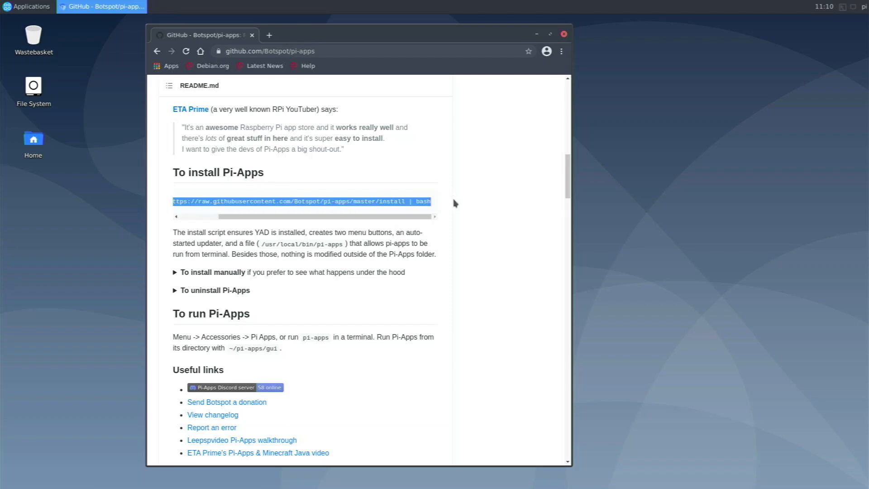
right_click(417, 199)
left_click(425, 207)
Open a terminal emulator and keep its icon in the Plank dock.
mouse_move(397, 486)
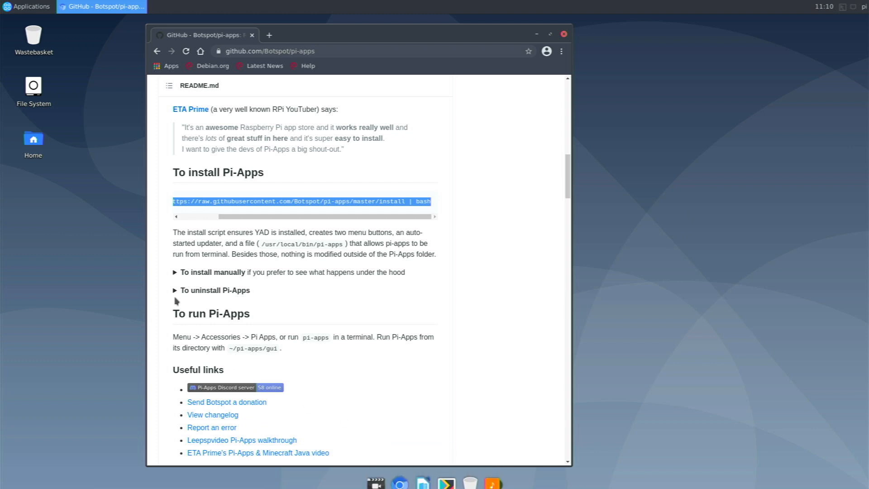
left_click(28, 7)
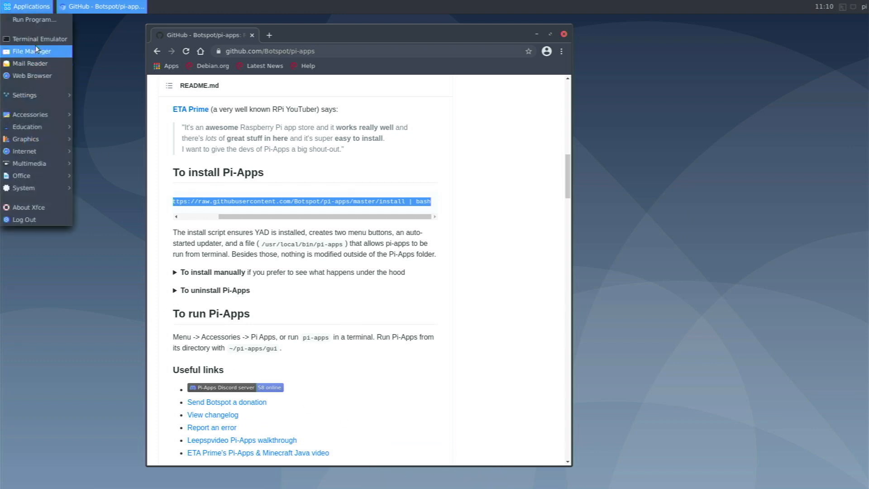
left_click(36, 40)
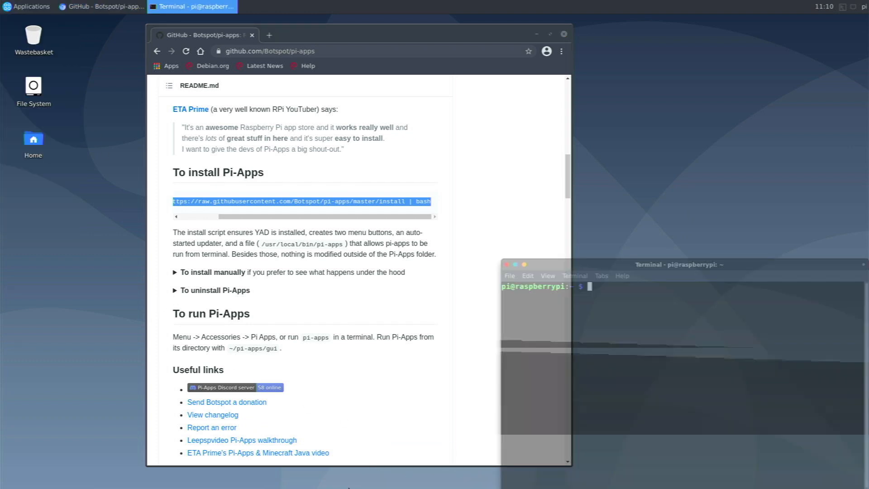
mouse_move(411, 485)
right_click(503, 482)
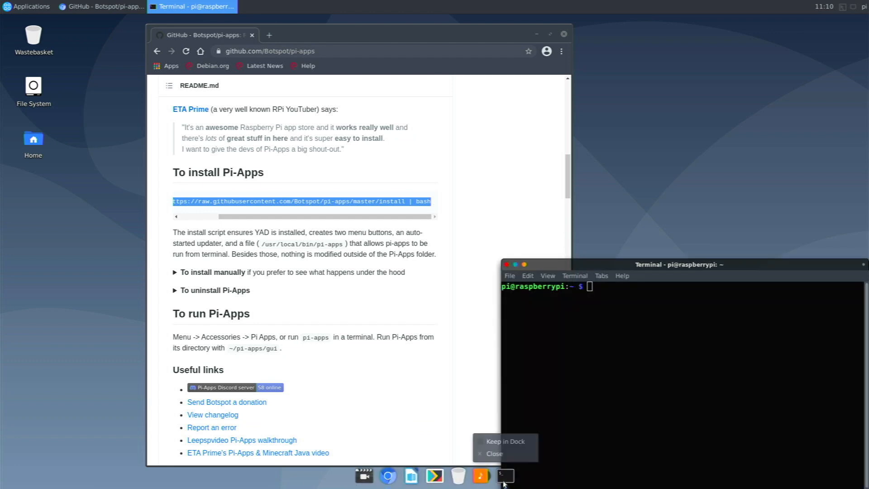
left_click(511, 440)
right_click(572, 294)
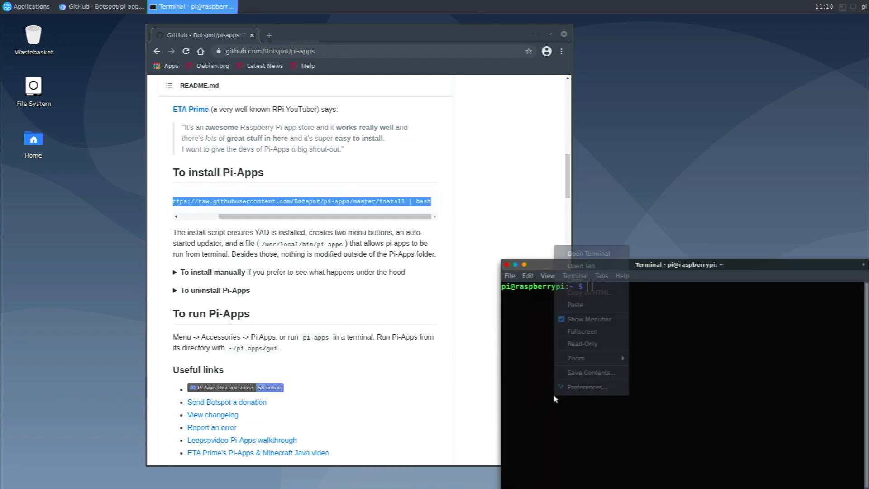
left_click(578, 301)
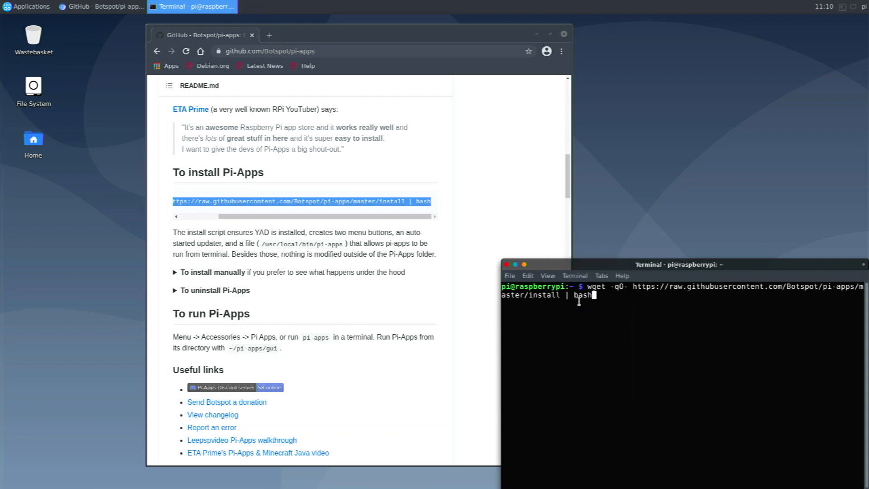
key("Return")
left_click_drag(606, 265, 396, 21)
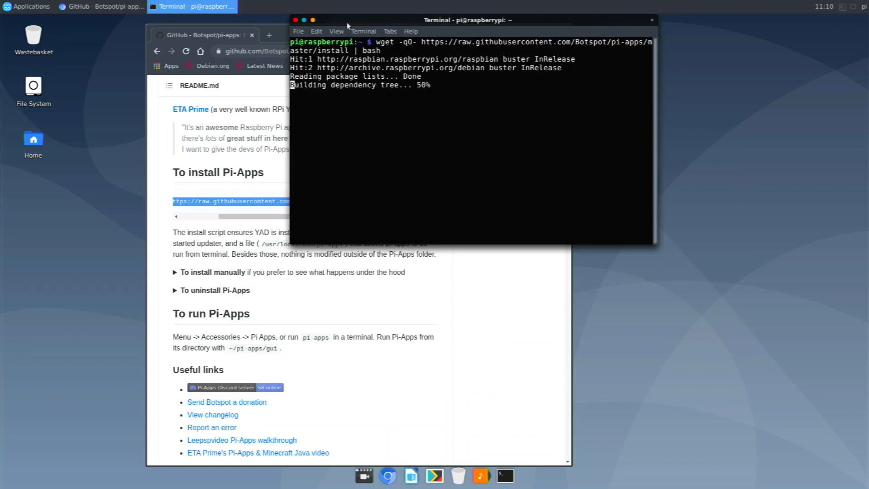
Give the terminal a transparent background with 0.77 opacity in its preferences, and move the terminal window clear of the browser's address bar.
left_click(357, 29)
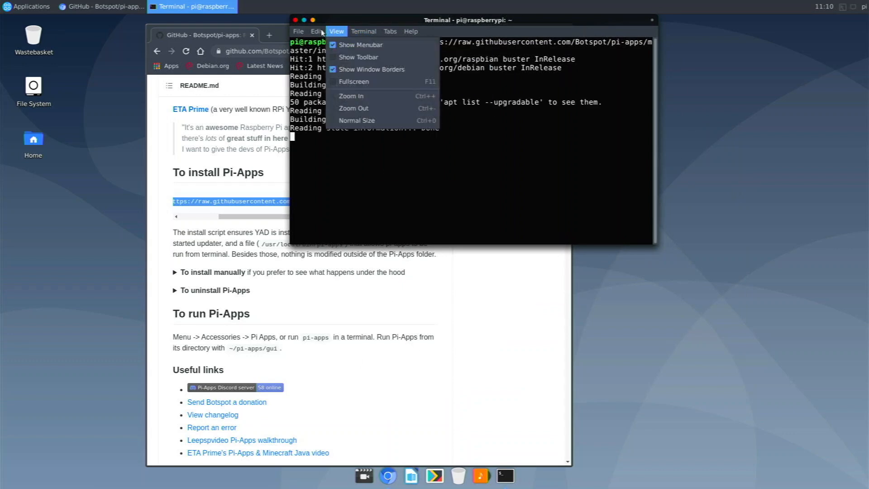
mouse_move(314, 29)
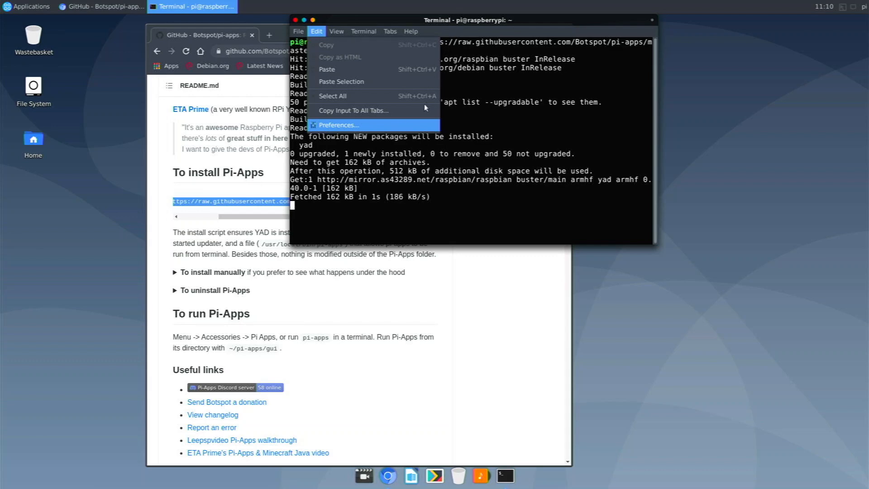
left_click(339, 125)
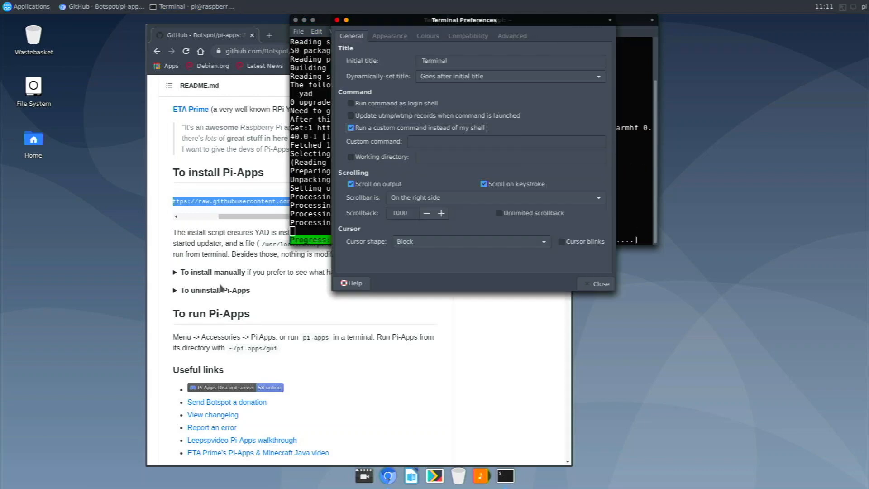
left_click(402, 35)
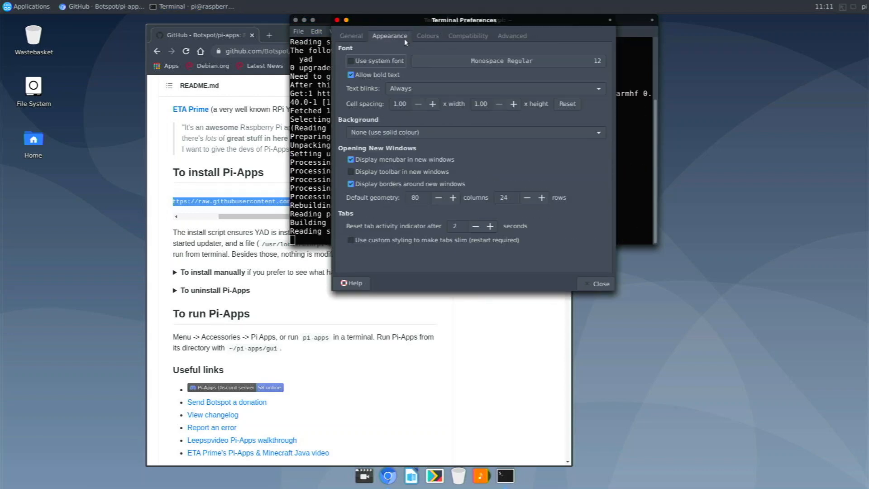
left_click(408, 130)
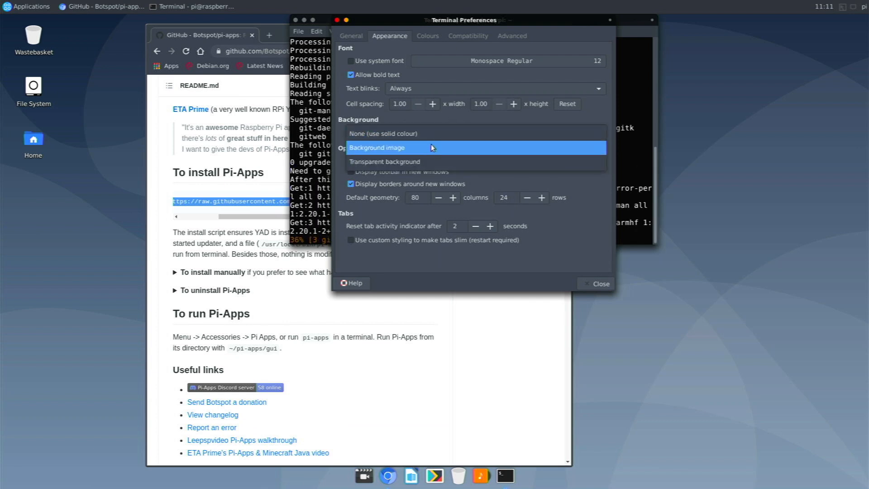
left_click(425, 162)
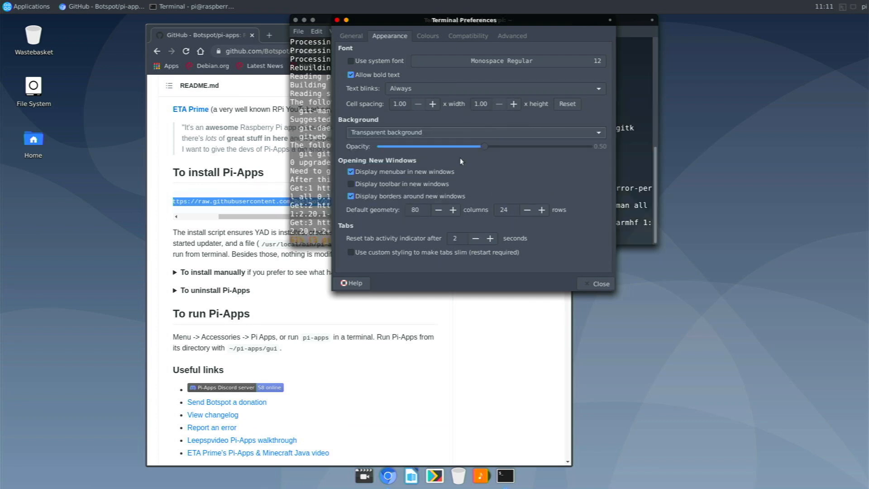
left_click_drag(483, 146, 541, 149)
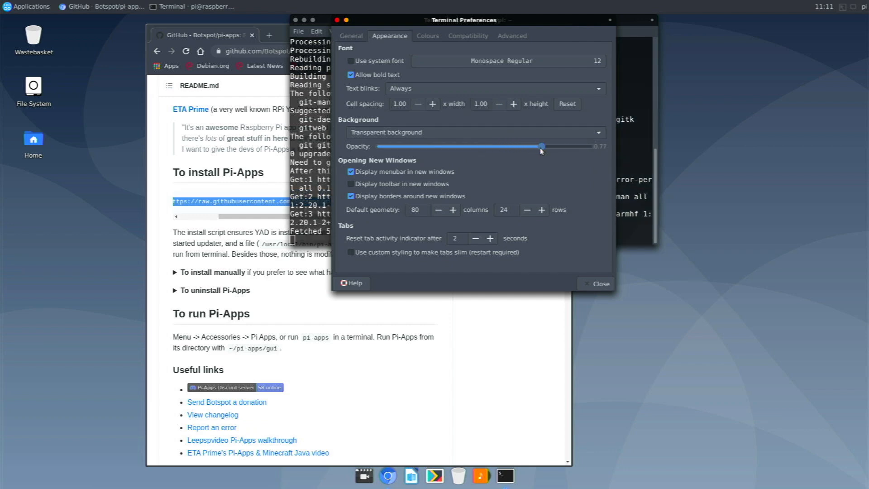
left_click(596, 284)
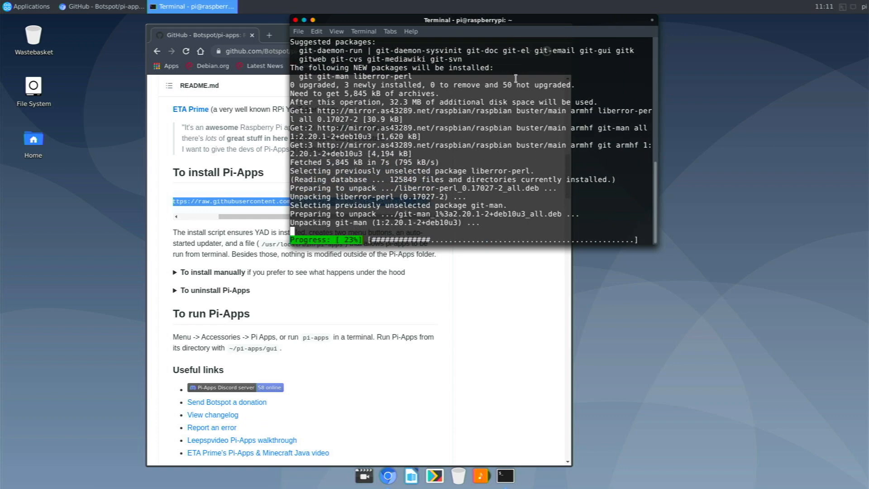
left_click_drag(503, 17, 699, 127)
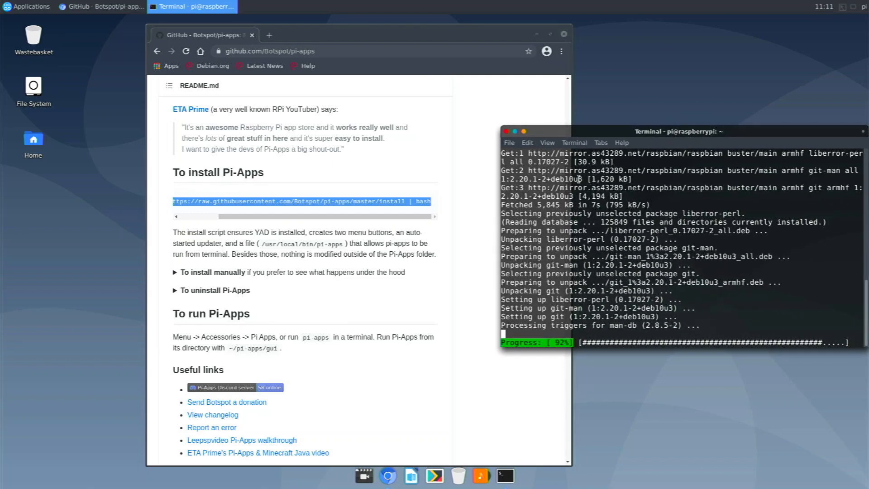
Search for "simple wallpaper" in Chromium, and close the terminal window once the Pi-Apps installation is complete.
left_click(280, 46)
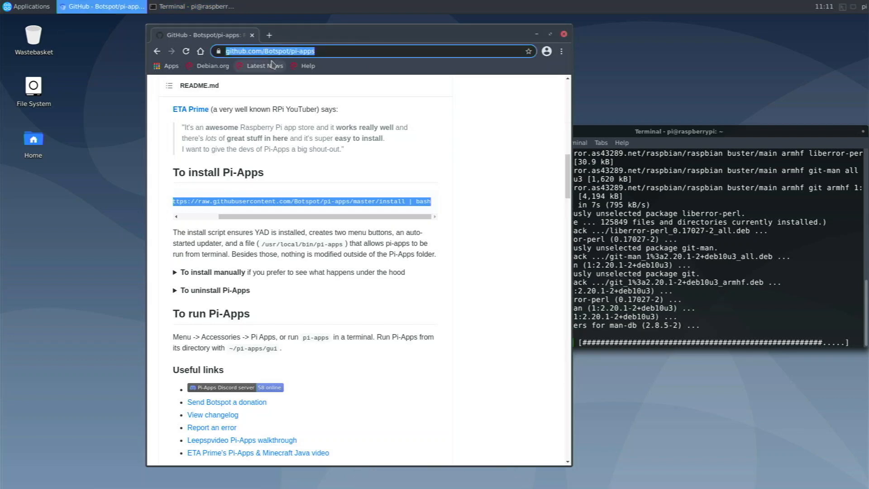
type("simple wallp[ap")
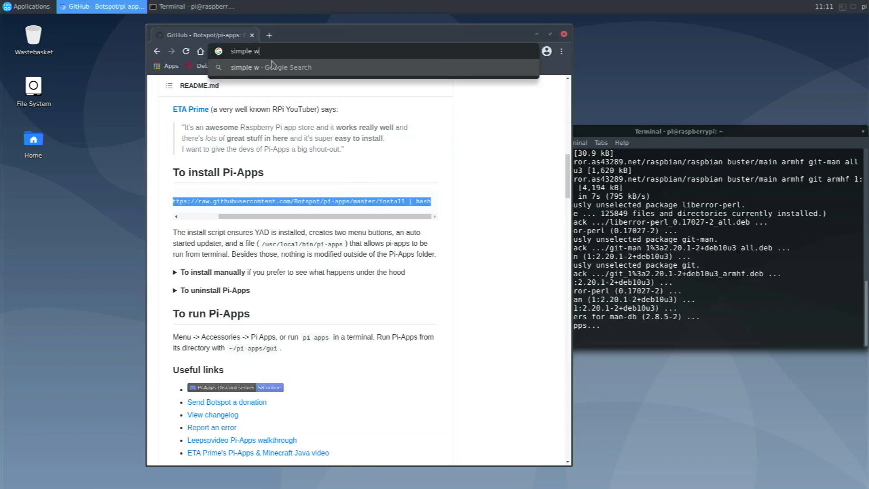
key("BackSpace")
key("BackSpace")
key("BackSpace")
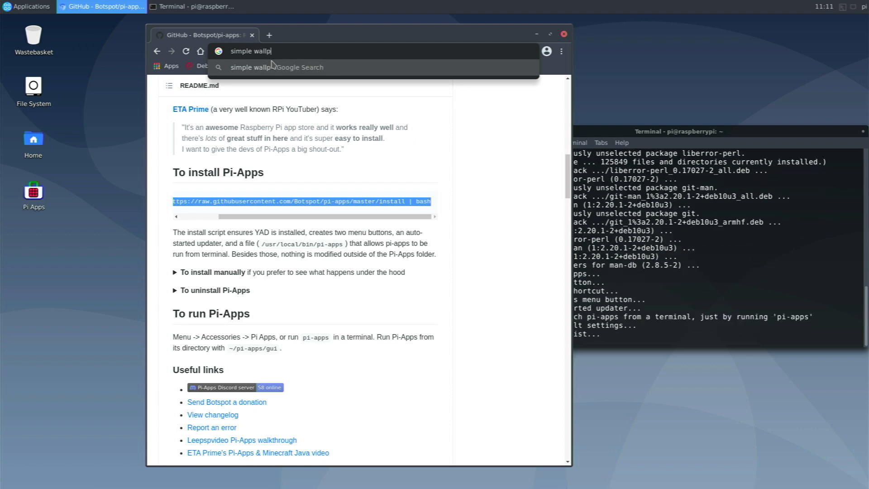
type("aper")
key("Return")
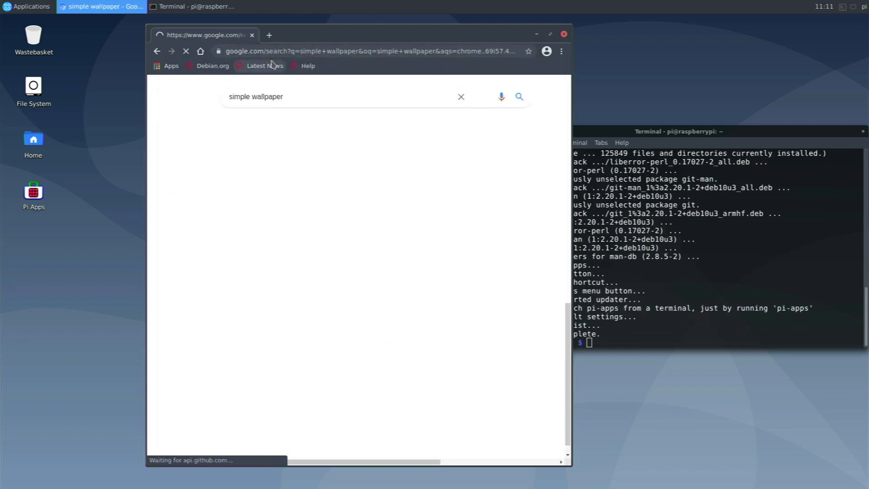
left_click(628, 261)
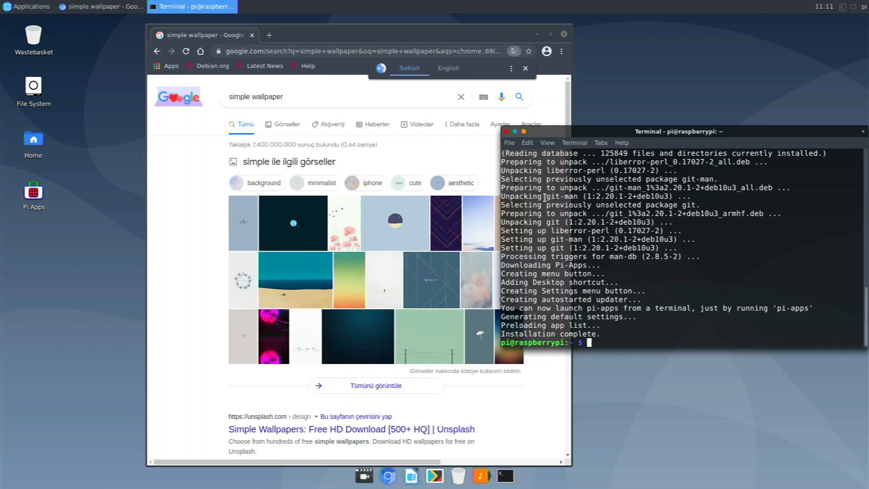
left_click(506, 131)
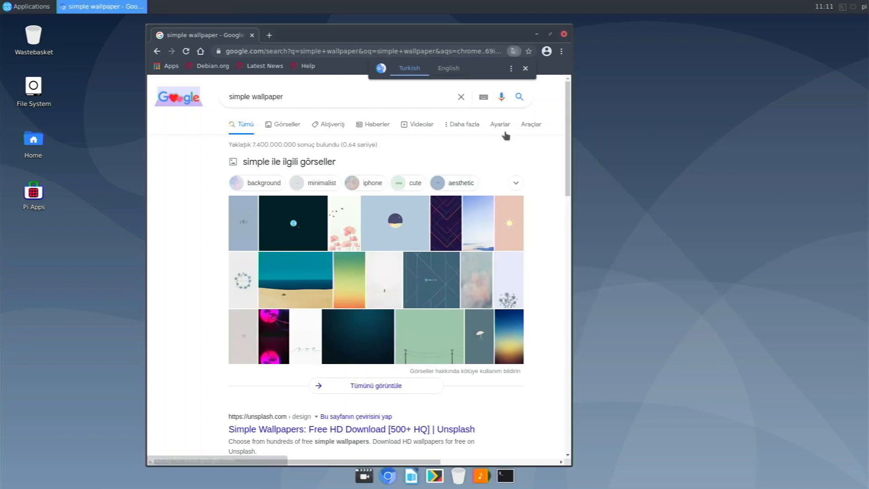
Browse the image results for "simple wallpaper" and open the "Kino Poem - 3D Simple Wallpaper" page on ArtStation.
left_click(288, 123)
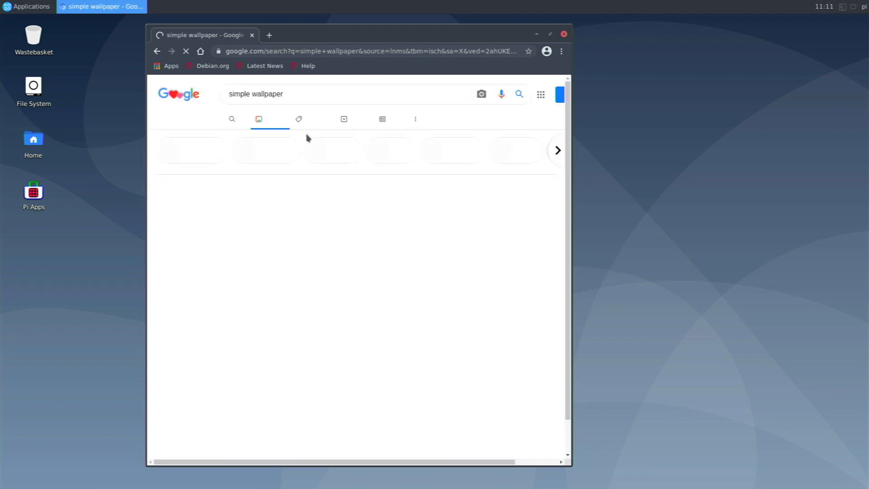
scroll(379, 251, "down", 12)
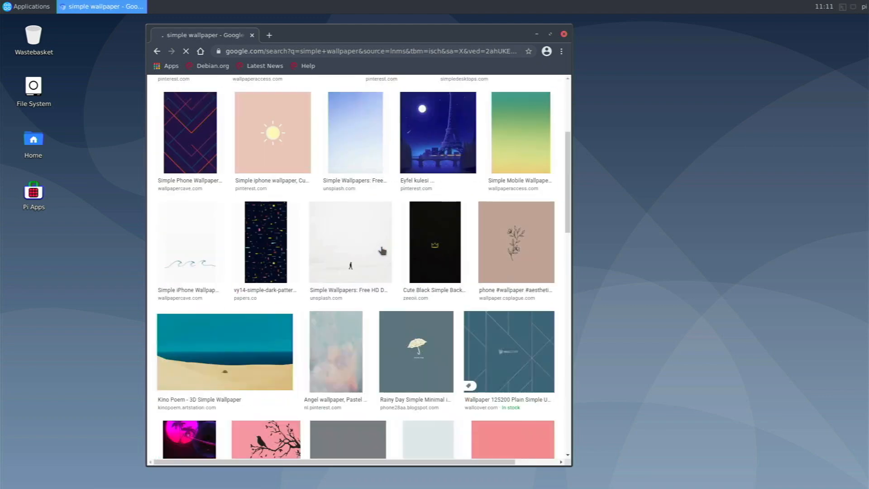
scroll(383, 250, "up", 4)
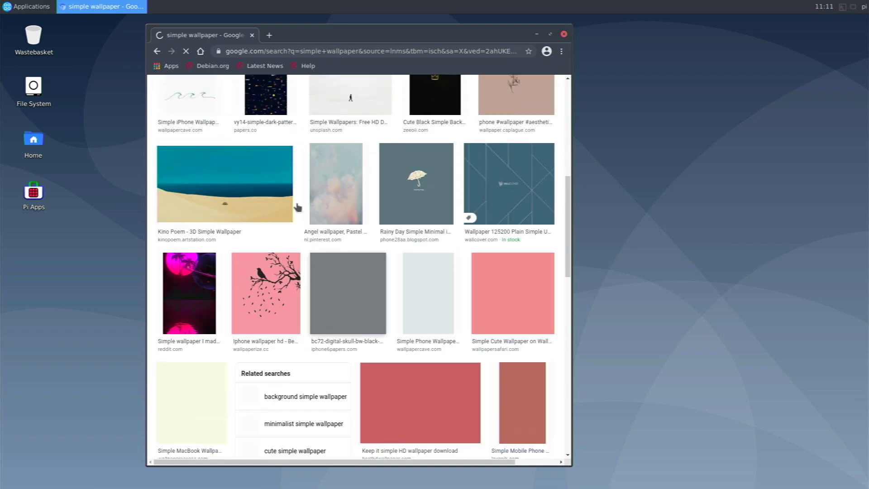
left_click(244, 186)
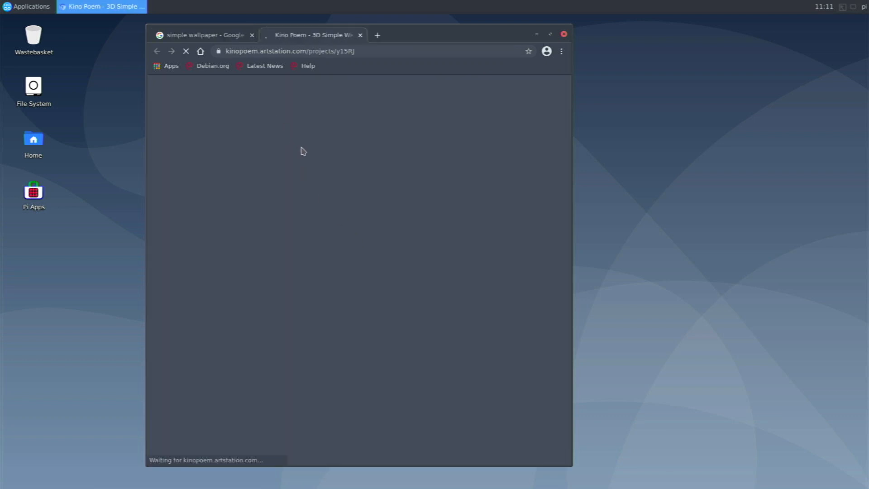
scroll(323, 208, "down", 4)
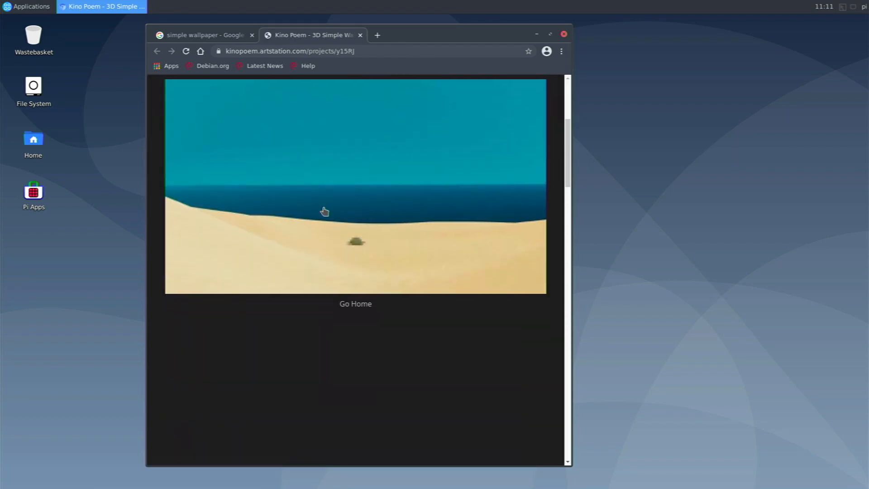
Save the beach and sea image as a JPG in the Downloads folder, and close the browser.
right_click(325, 208)
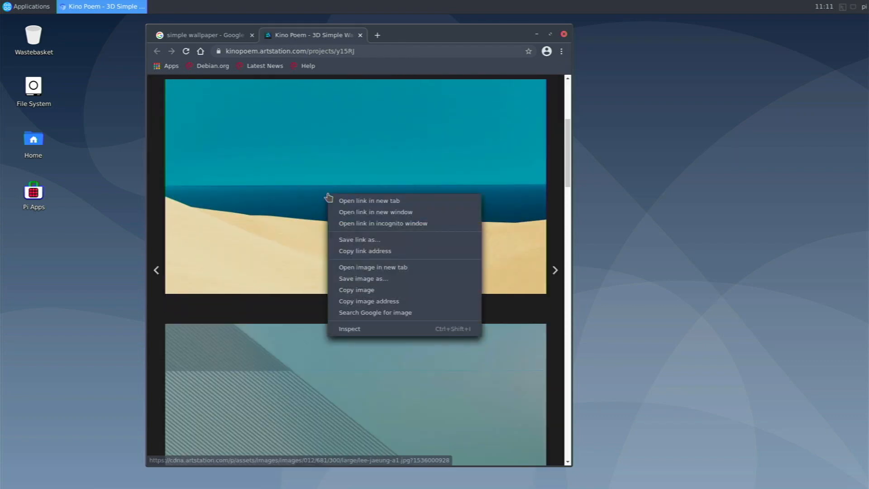
left_click(358, 279)
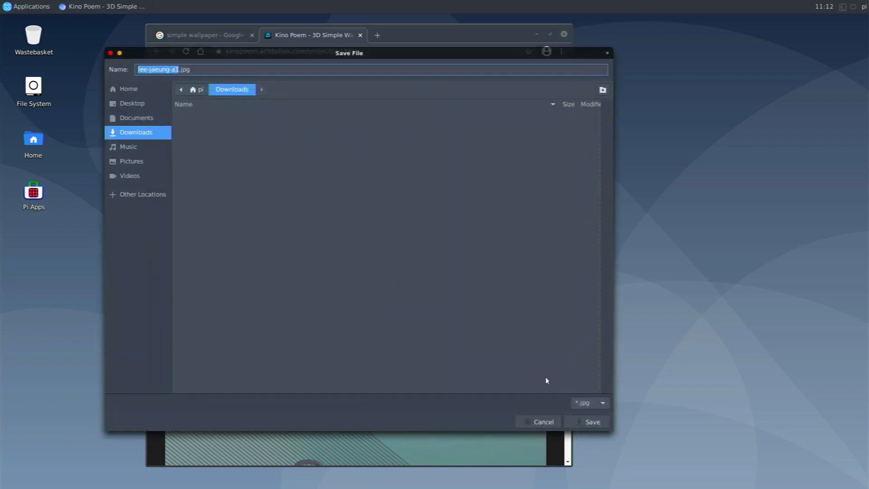
left_click(588, 421)
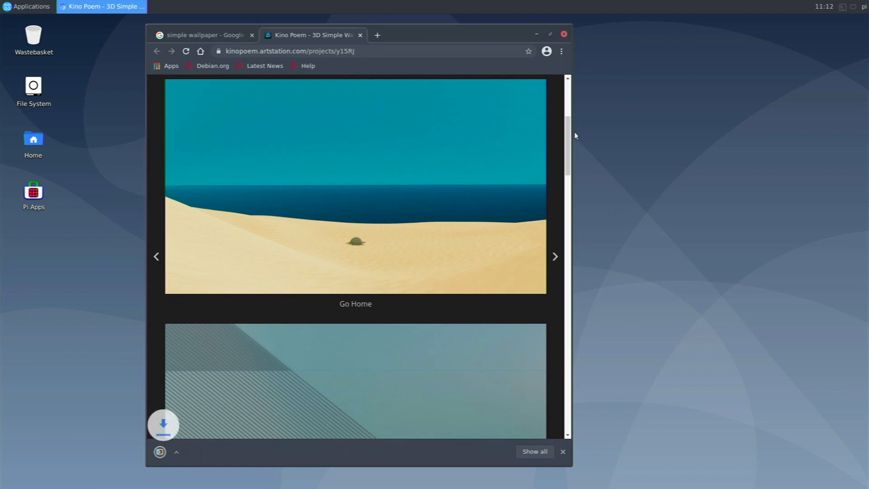
left_click(563, 34)
right_click(379, 276)
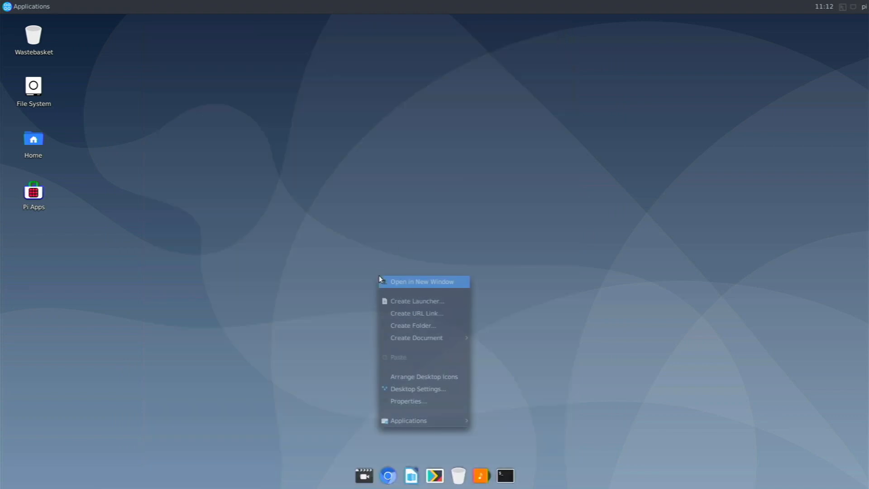
left_click(409, 390)
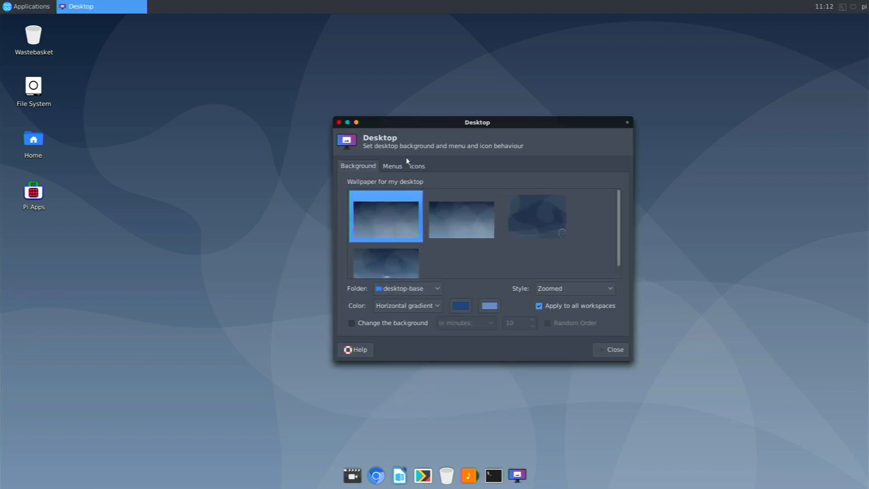
left_click(410, 288)
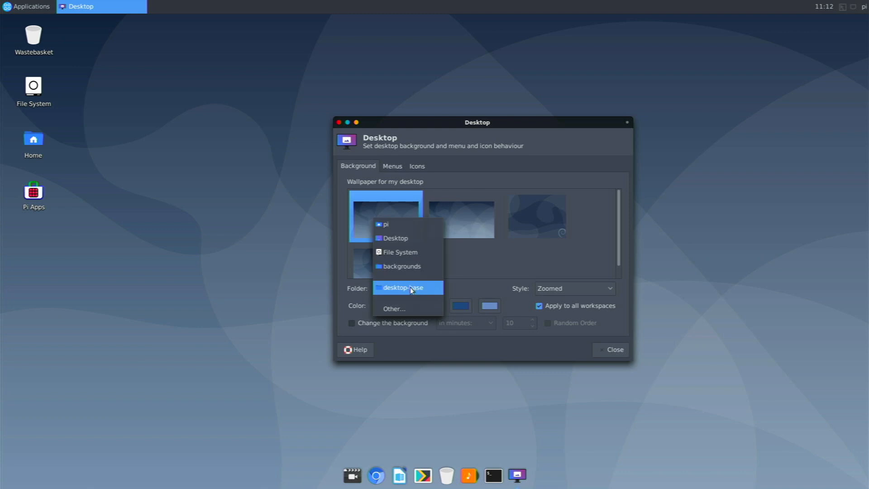
left_click(412, 309)
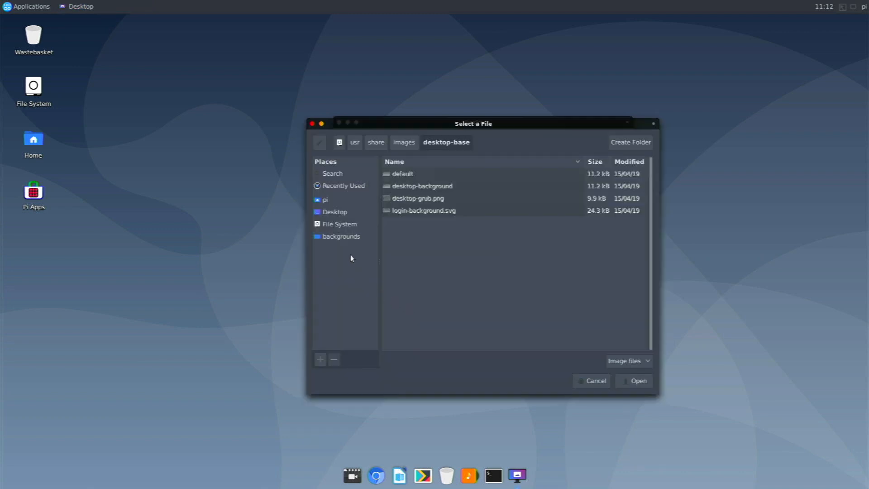
left_click(335, 201)
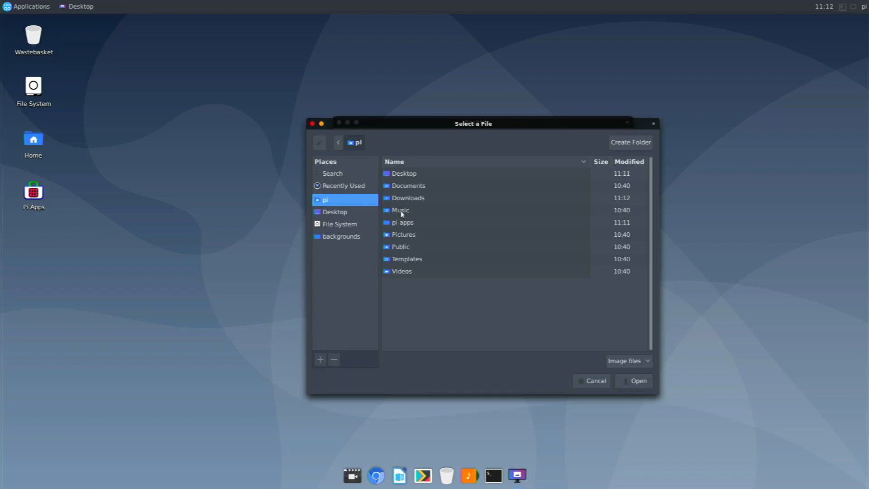
double_click(401, 199)
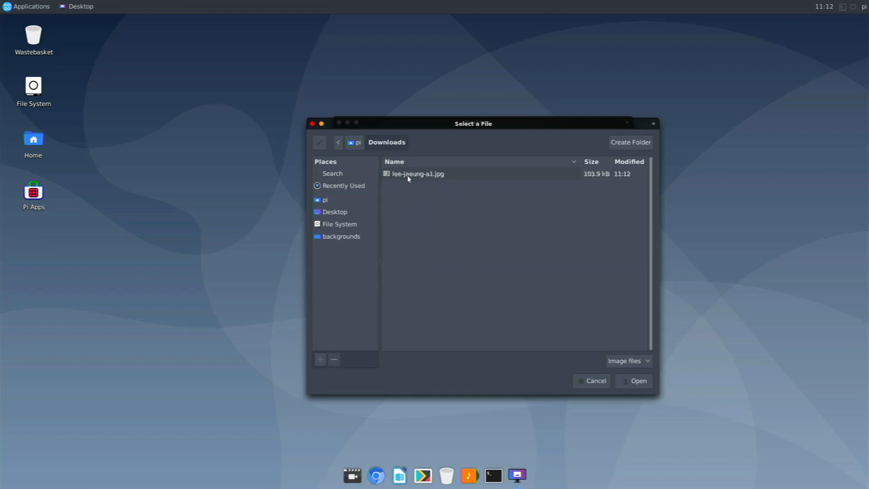
left_click(591, 385)
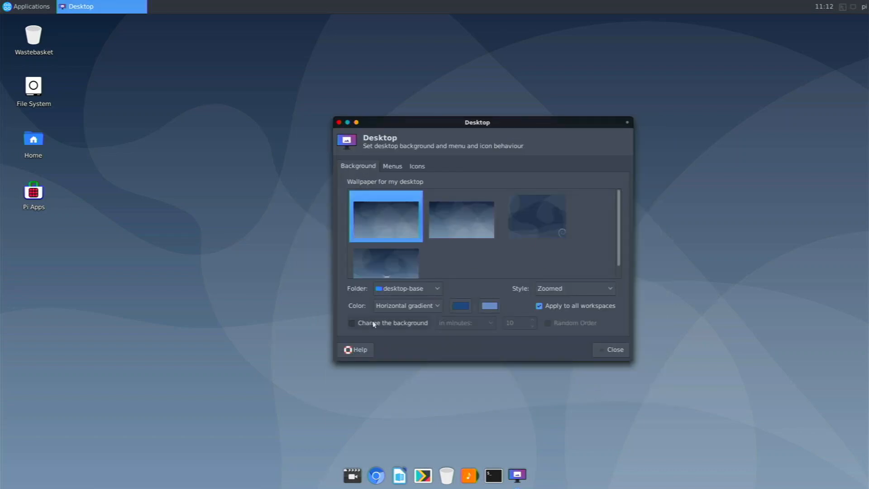
left_click(389, 289)
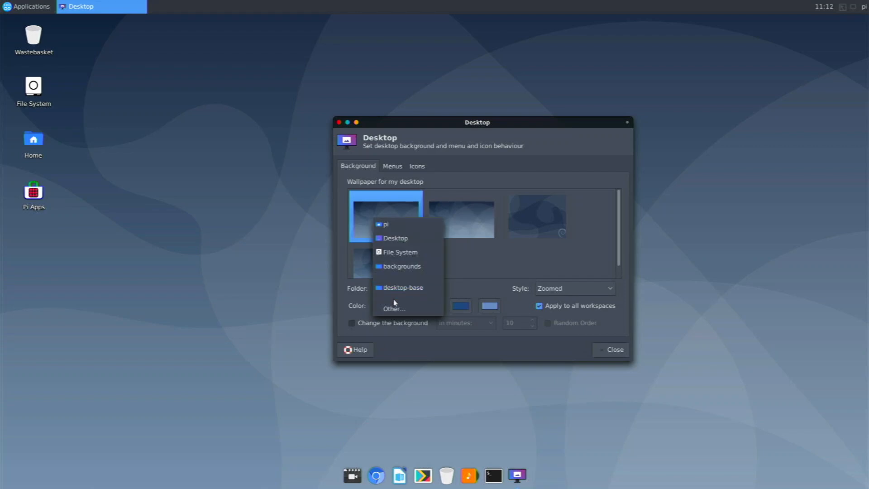
left_click(395, 306)
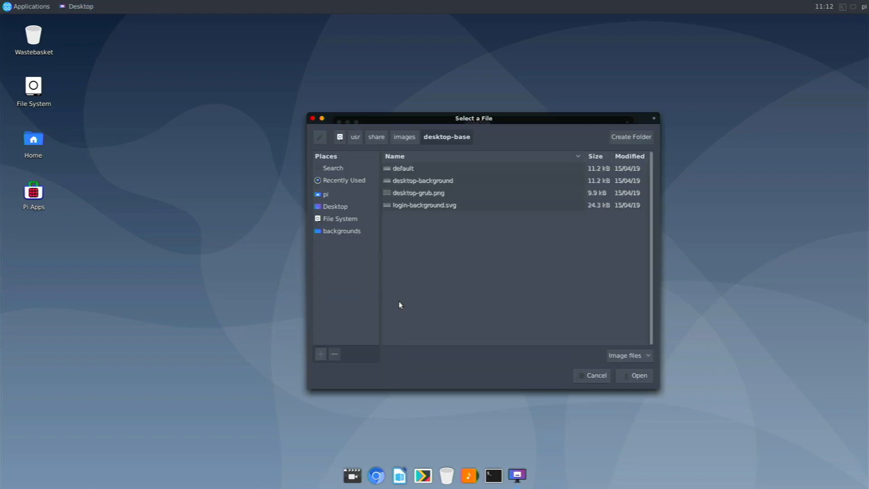
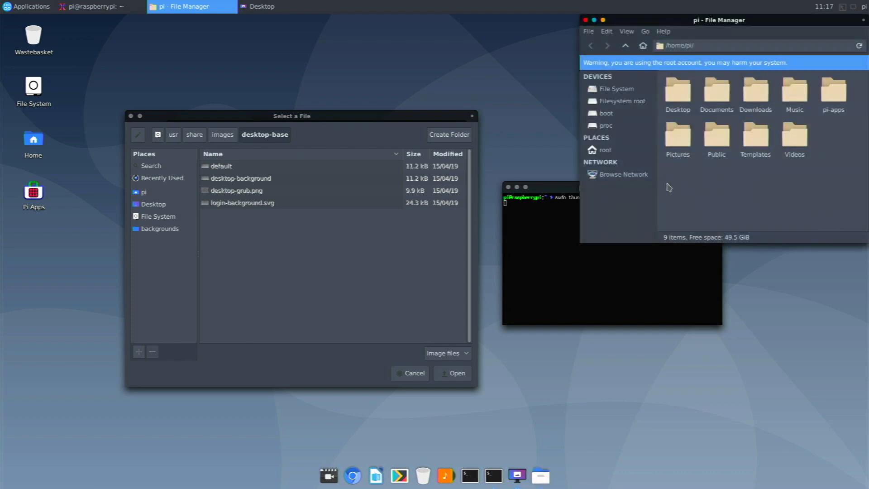
Navigate the root file manager to the /usr/share/images/desktop-base folder.
left_click(616, 91)
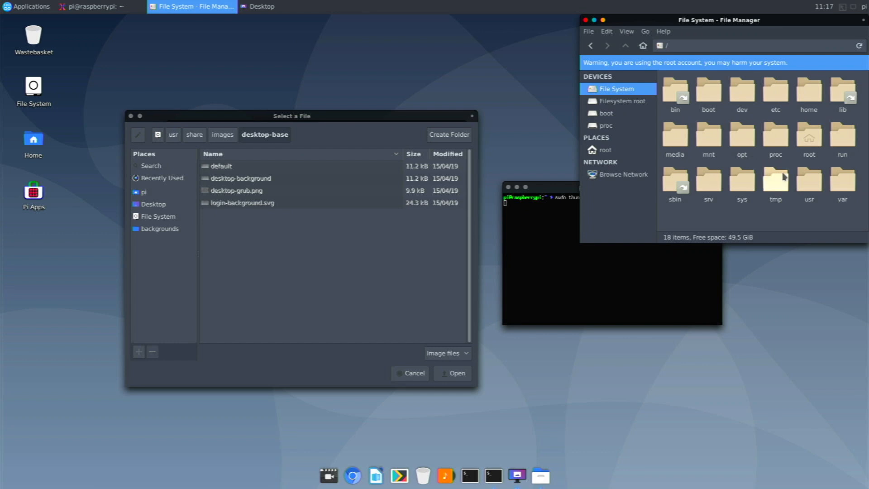
double_click(809, 183)
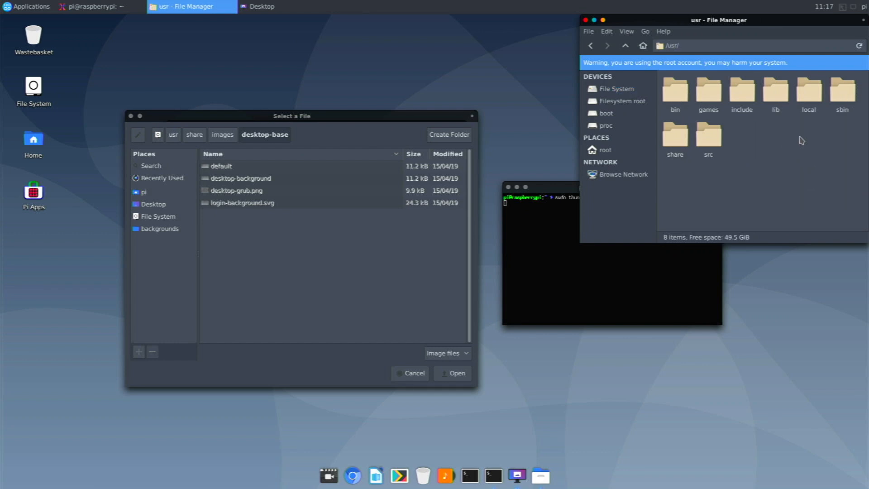
double_click(675, 137)
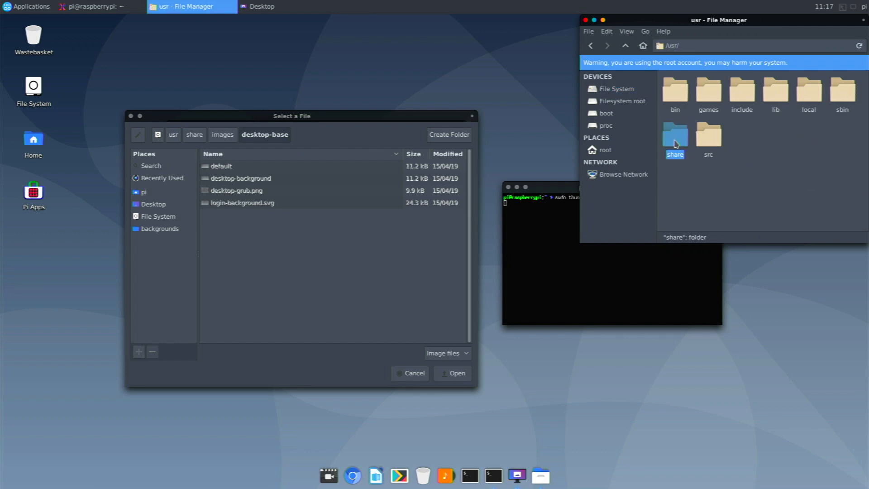
scroll(756, 145, "down", 5)
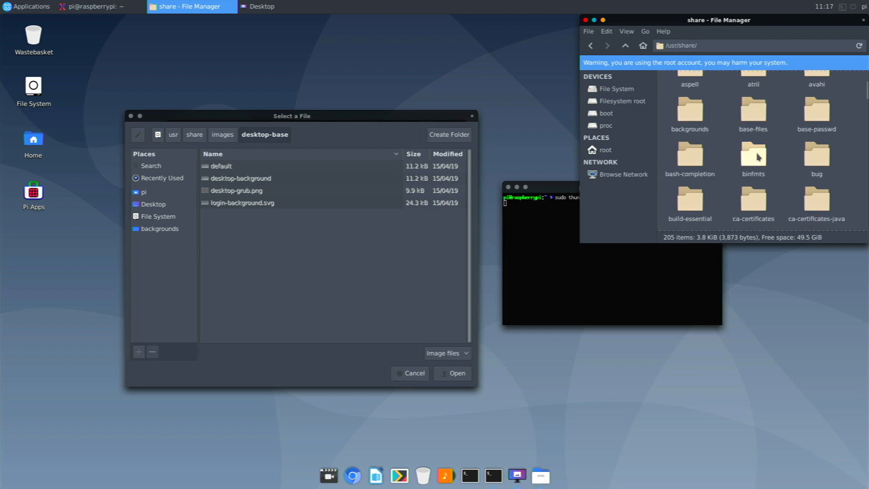
scroll(761, 151, "down", 4)
scroll(763, 145, "down", 8)
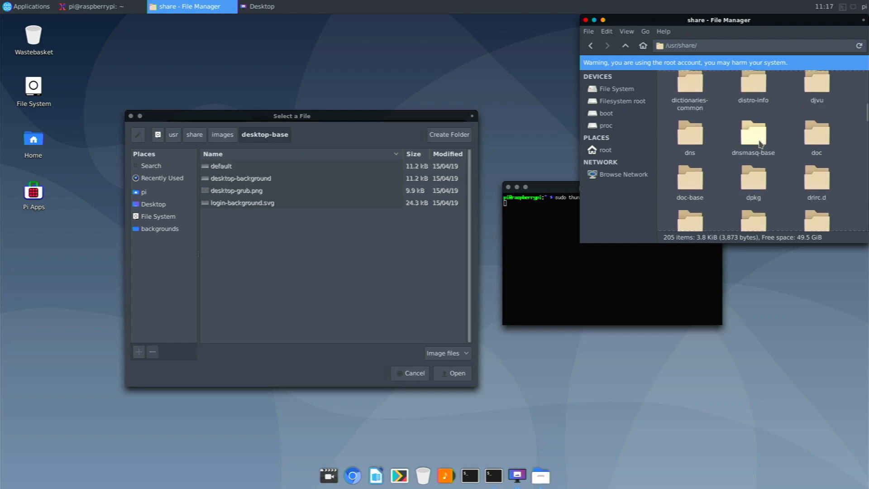
scroll(765, 136, "down", 5)
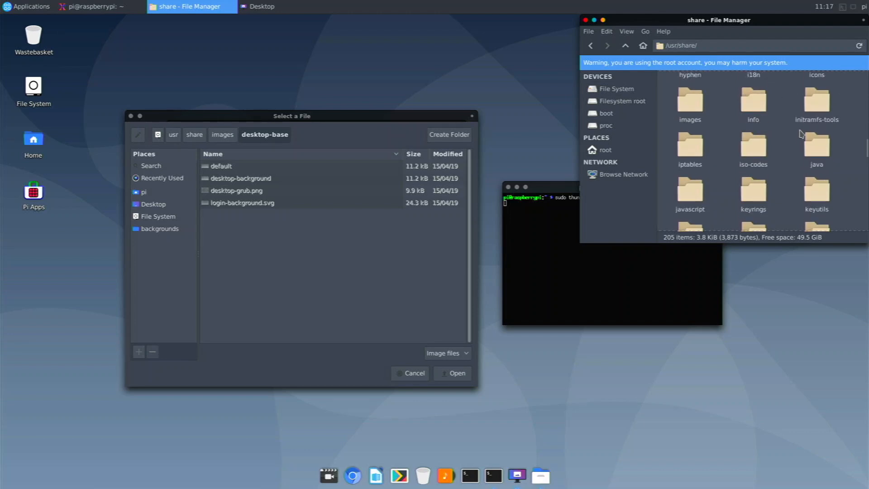
double_click(689, 115)
double_click(689, 111)
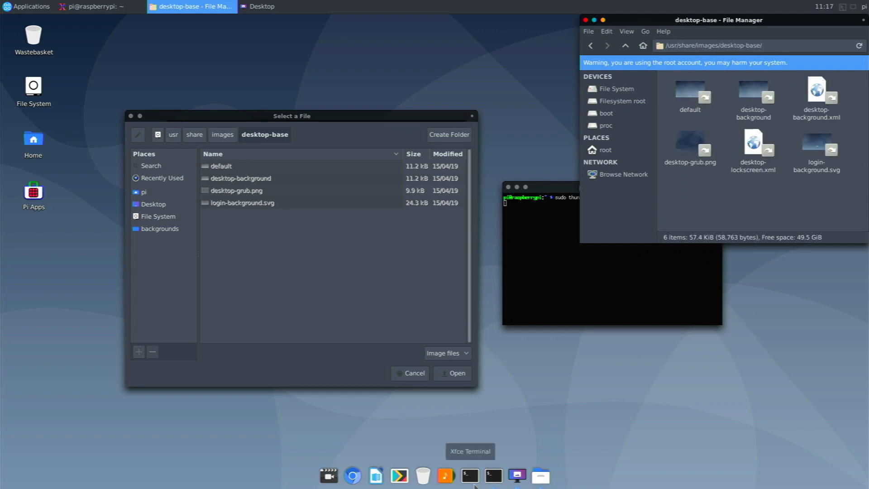
Open a second file manager window on the Downloads folder and copy the beach wallpaper JPG from it into desktop-base.
left_click(17, 6)
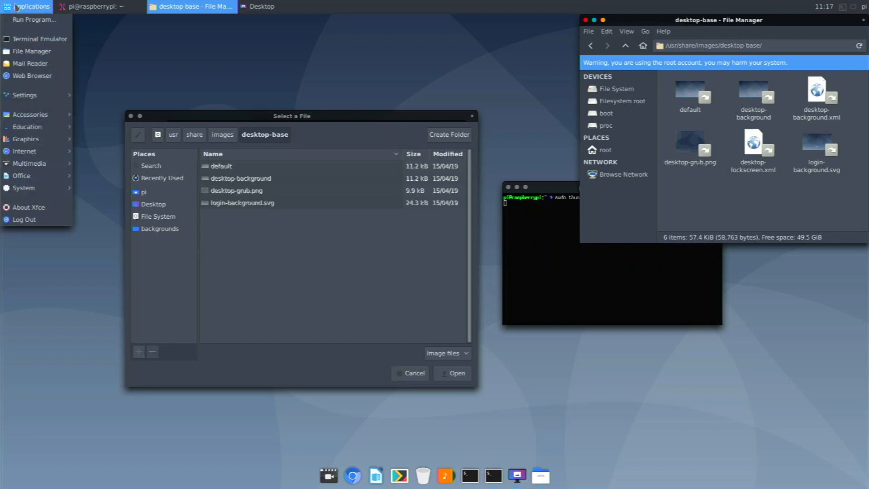
left_click(28, 54)
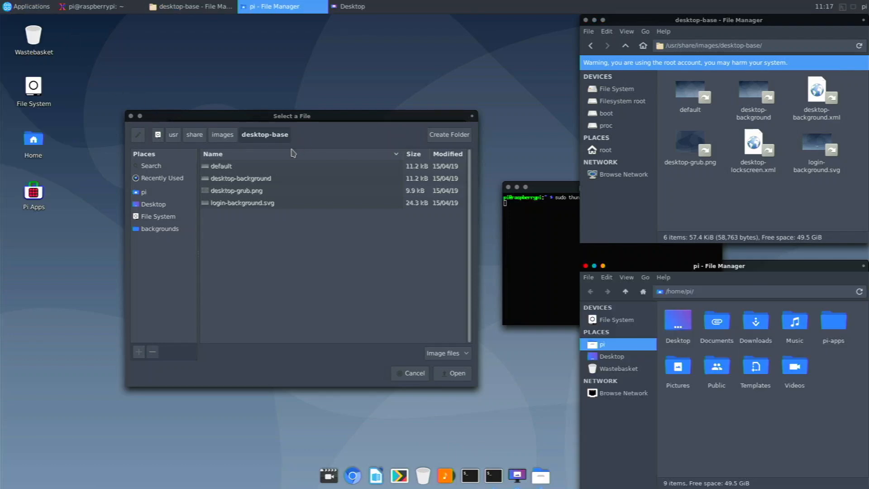
double_click(769, 334)
left_click_drag(754, 321, 759, 190)
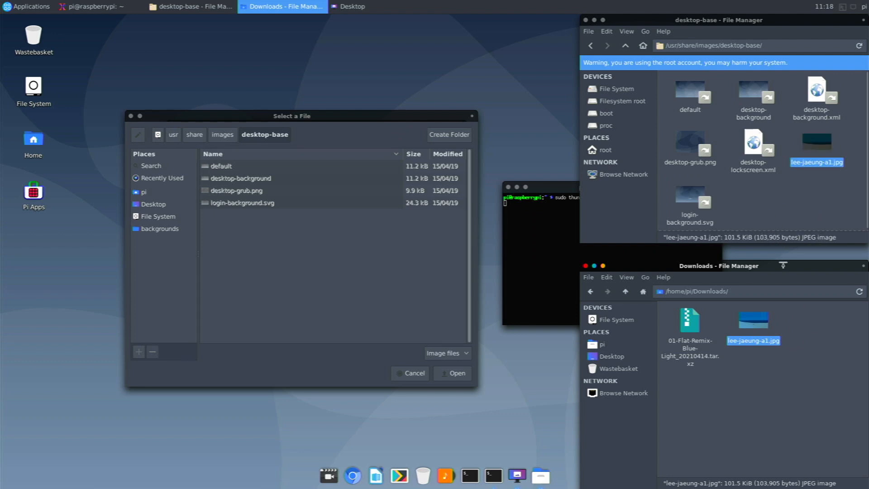
Close both file manager windows and the terminal, cancel the file selection, and close the desktop settings.
left_click_drag(783, 265, 783, 211)
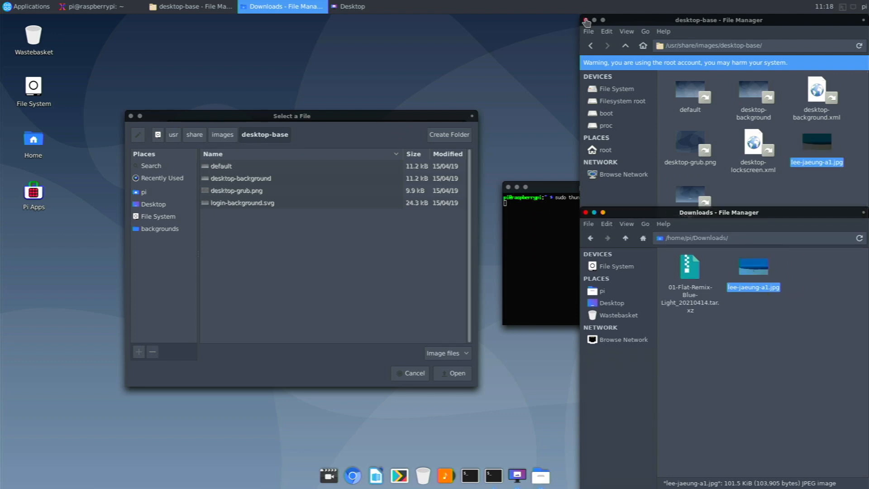
left_click(586, 20)
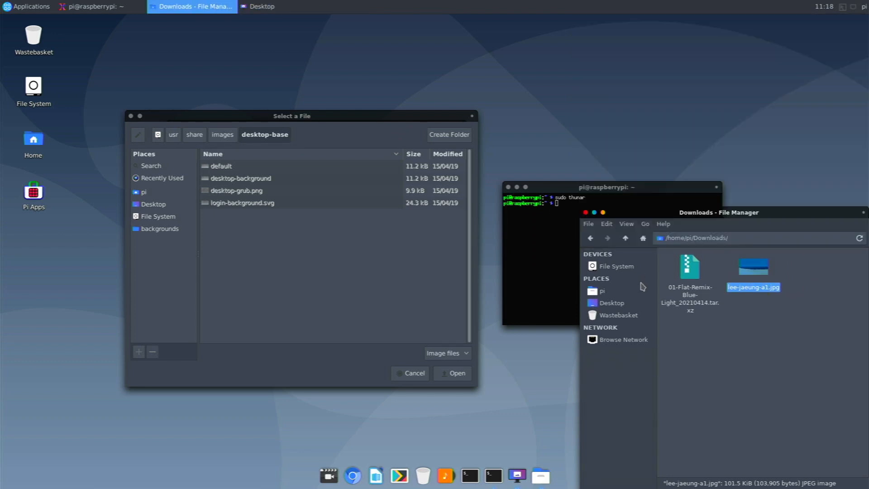
left_click(586, 213)
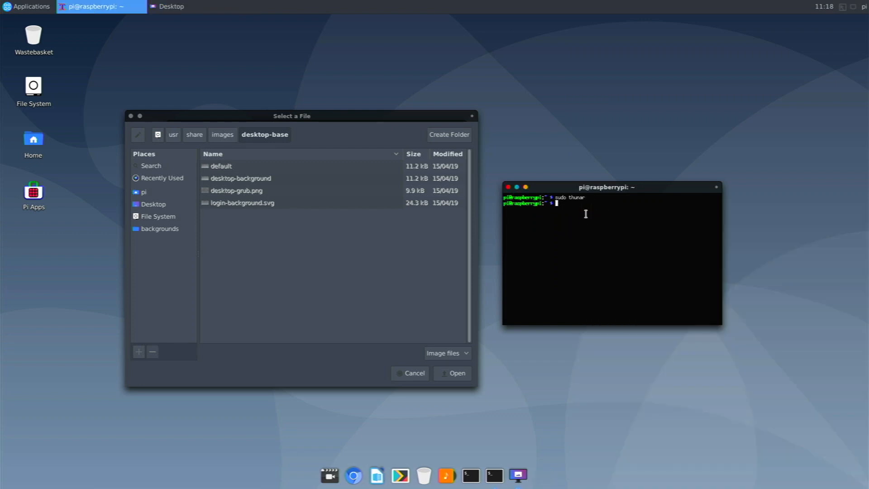
left_click(509, 188)
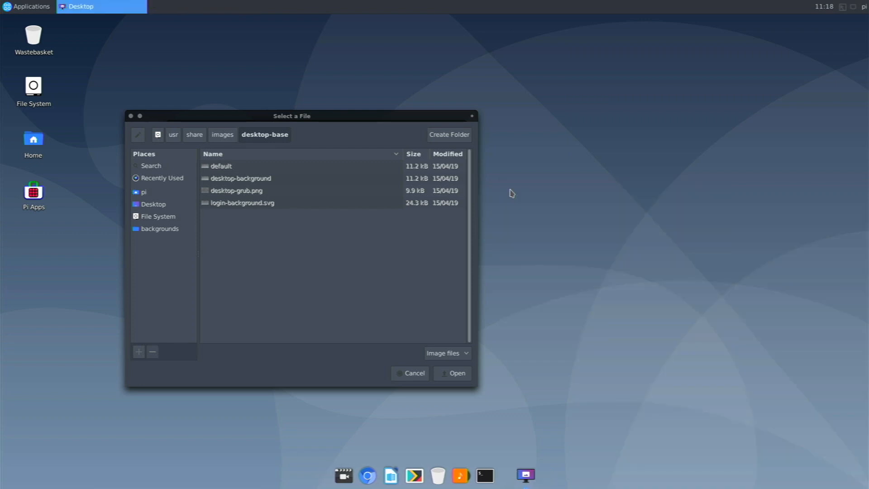
left_click(411, 373)
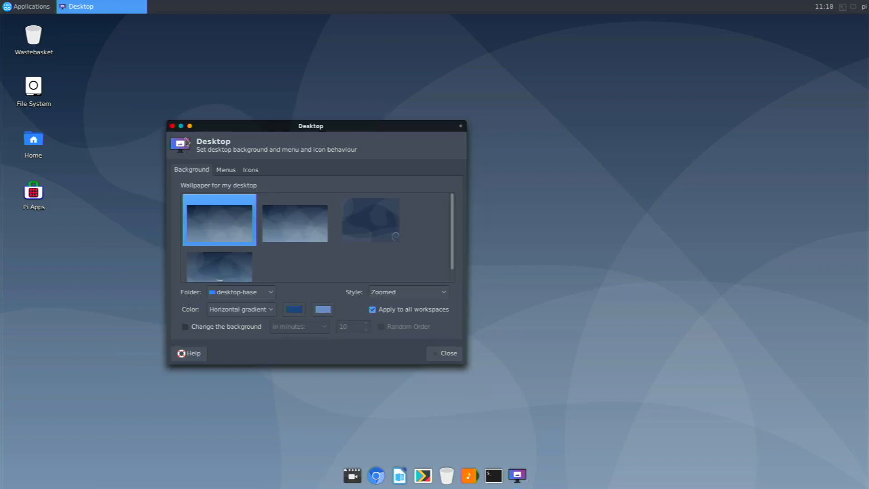
left_click(172, 126)
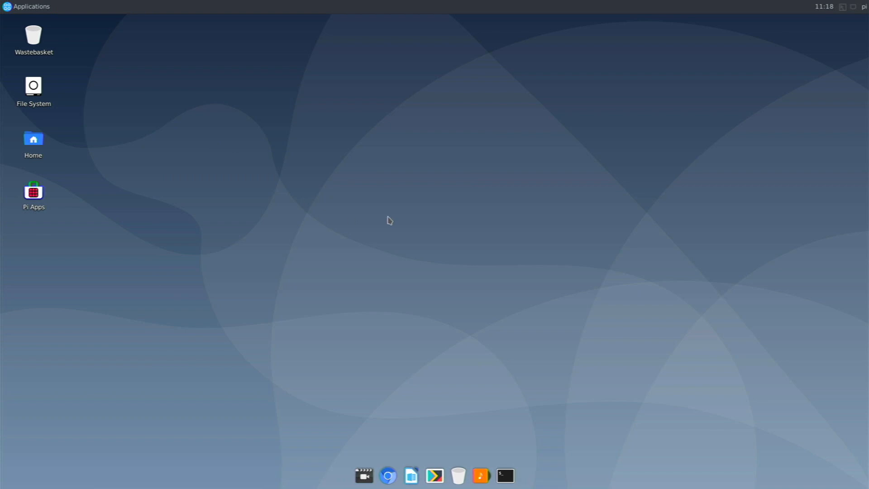
Reopen the desktop settings, set the beach and sea image as the wallpaper, and close the dialog.
right_click(488, 270)
left_click(510, 381)
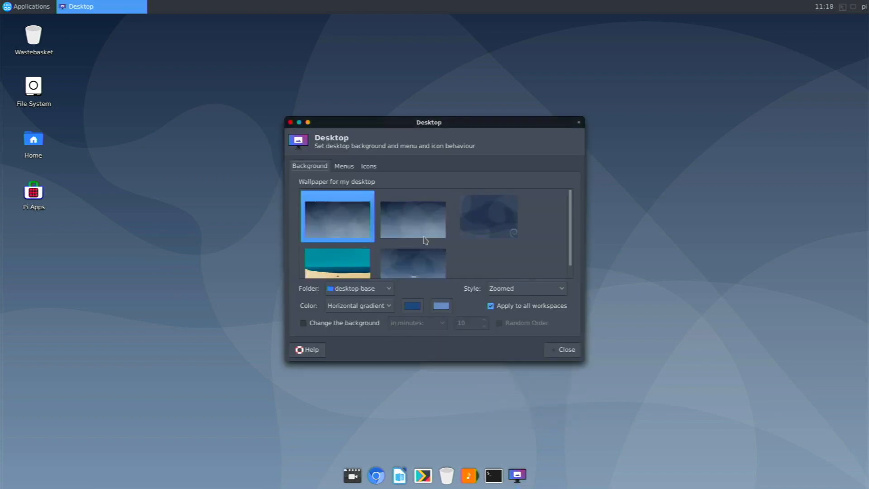
left_click(358, 264)
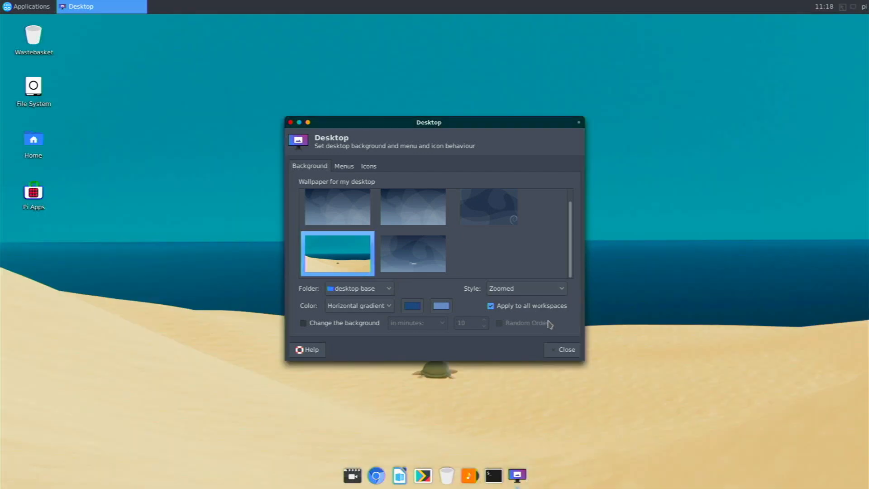
left_click(565, 349)
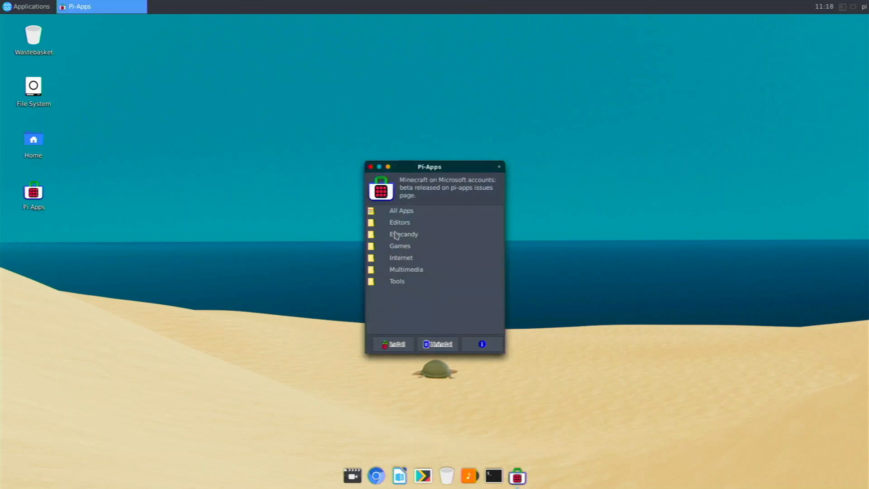
Install Lightpad from the Eyecandy category of Pi-Apps, and move the installation terminal clear of the desktop icons.
double_click(395, 234)
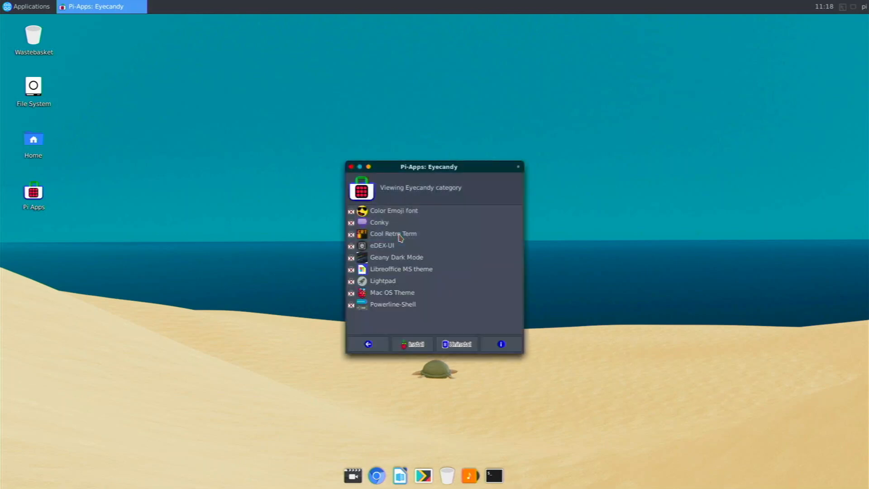
left_click(396, 286)
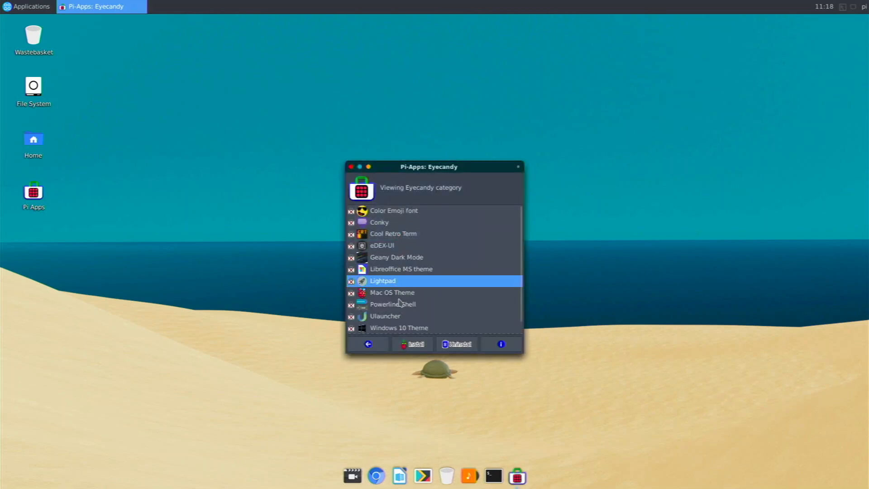
left_click(413, 345)
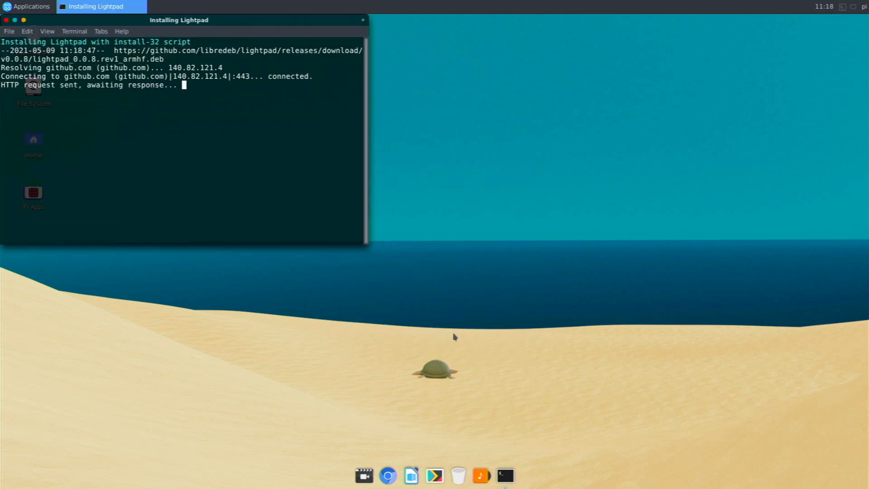
left_click_drag(172, 16, 526, 105)
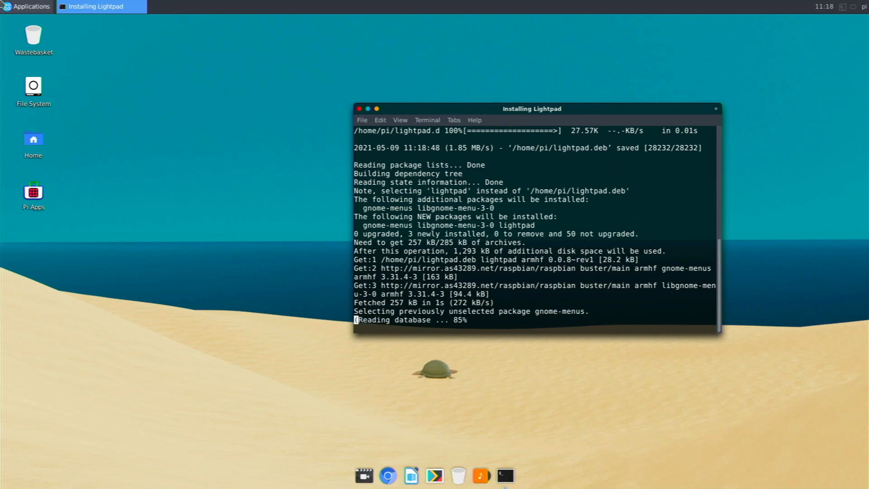
Add an application autostart entry named plank with description plank and command /usr/bin/plank, and close Session and Startup.
left_click(2, 4)
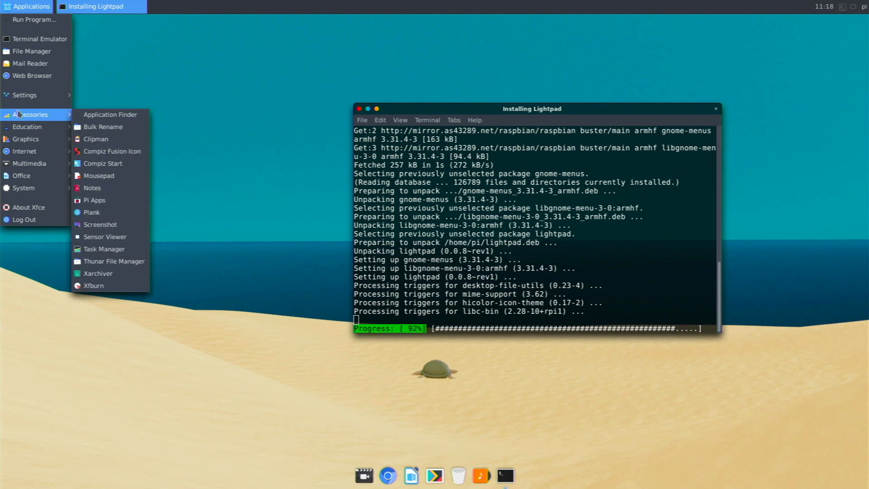
mouse_move(16, 97)
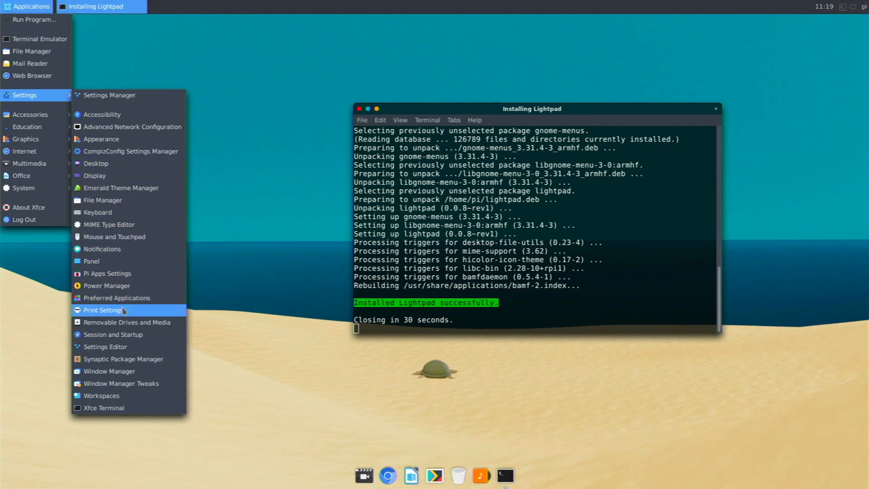
left_click(119, 336)
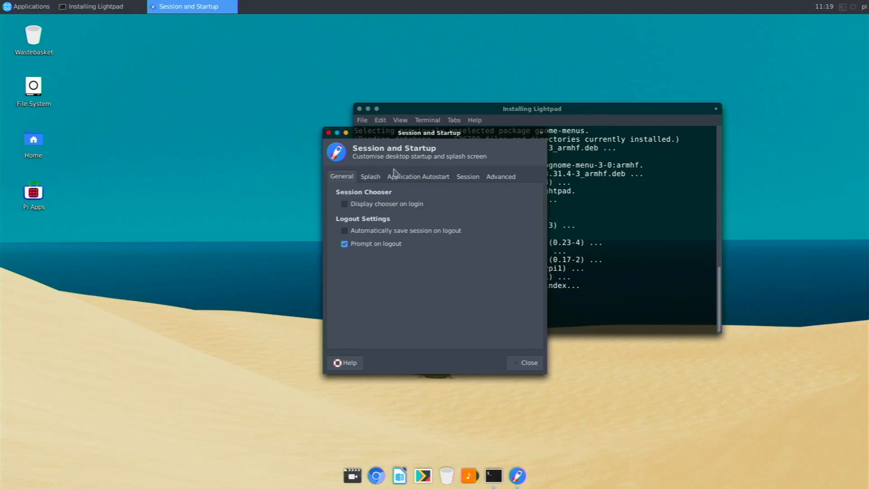
left_click(408, 179)
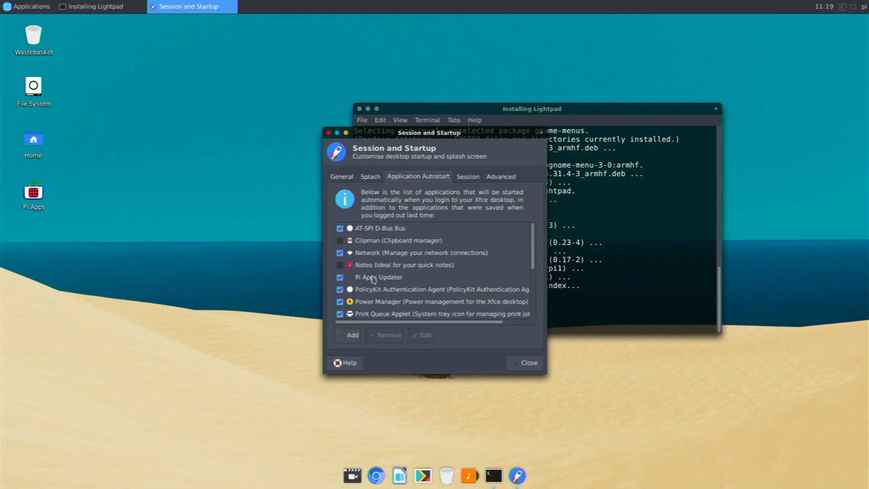
left_click(352, 335)
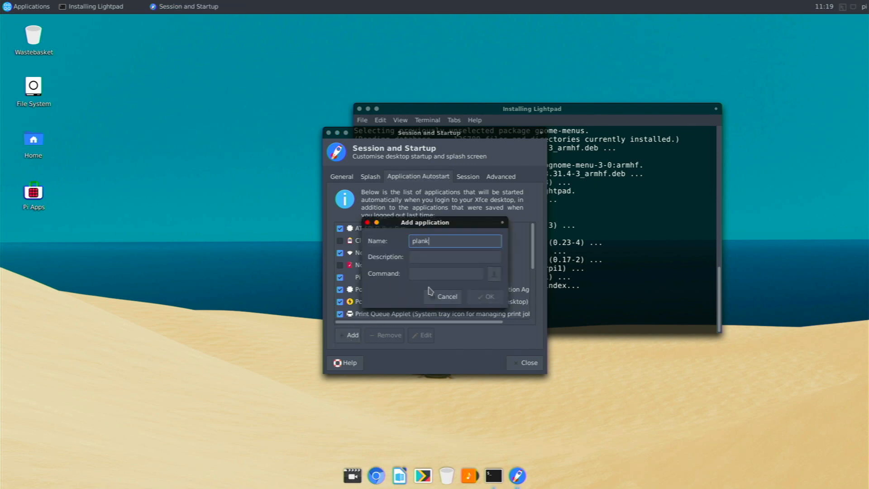
type("plank")
left_click(429, 257)
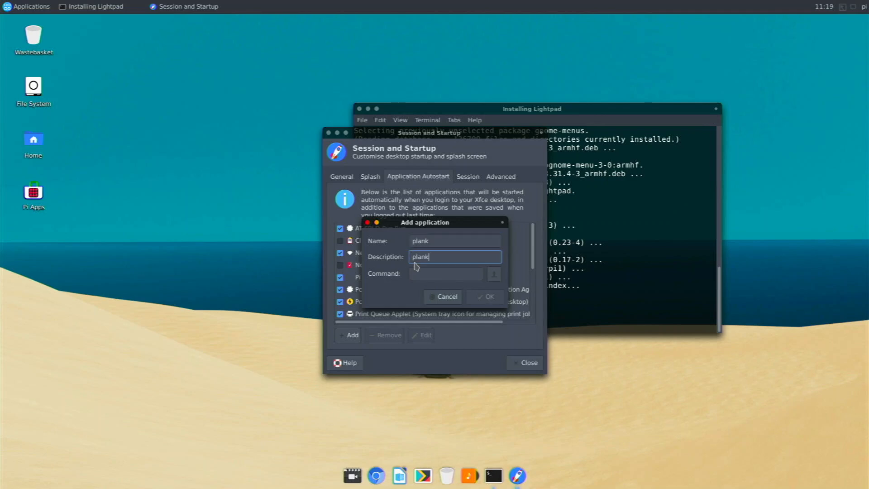
left_click(424, 275)
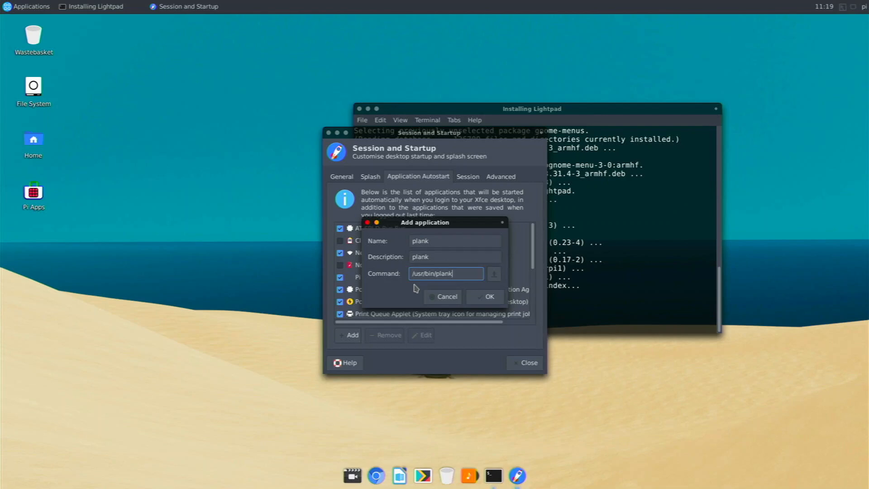
left_click(466, 302)
scroll(467, 301, "down", 5)
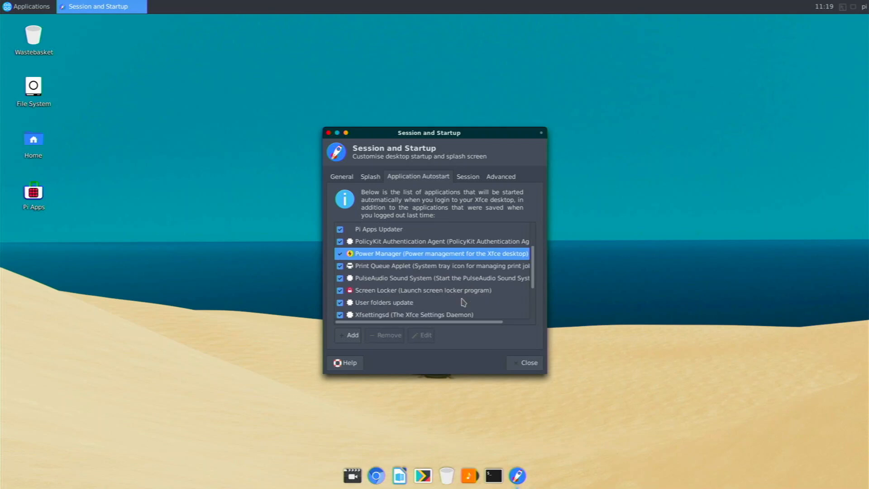
left_click(329, 133)
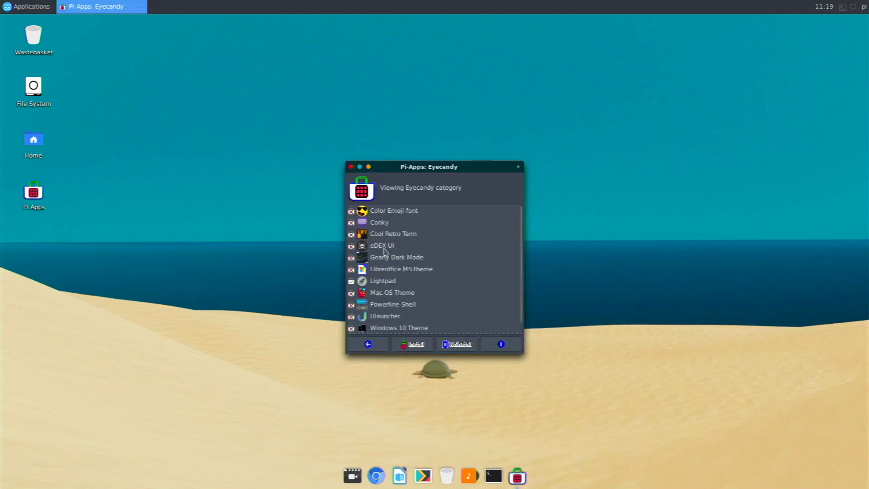
Install Ulauncher from the Eyecandy category of Pi-Apps, and move the installation terminal off the desktop icons.
left_click(390, 320)
left_click(409, 344)
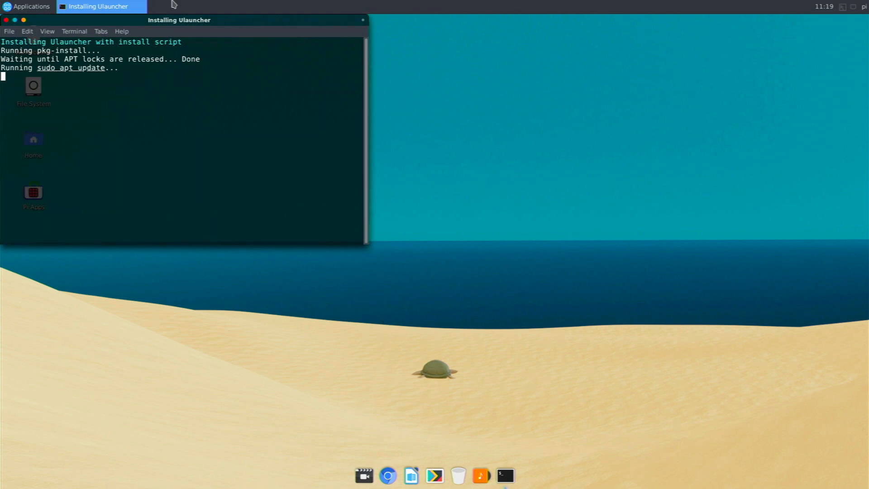
left_click_drag(183, 22, 417, 80)
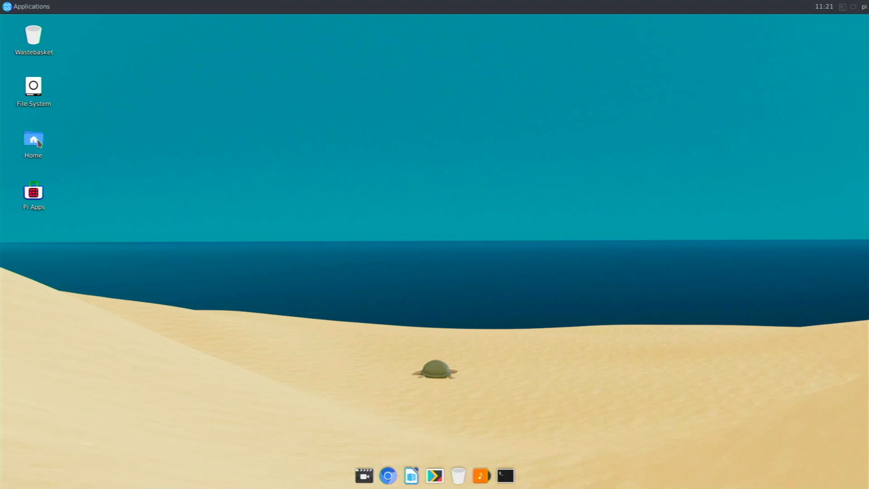
Open /usr/share/applications in the file manager and add the LightPad launcher to the dock beside the video icon.
key("super+e")
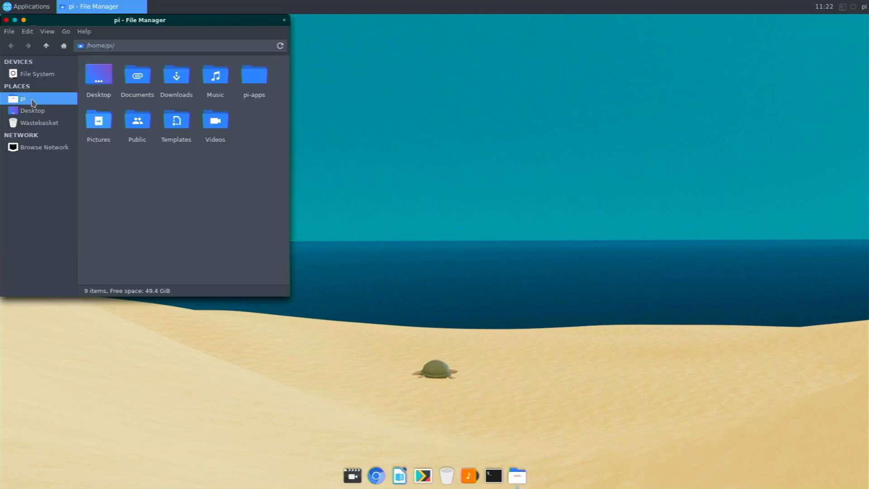
left_click(34, 76)
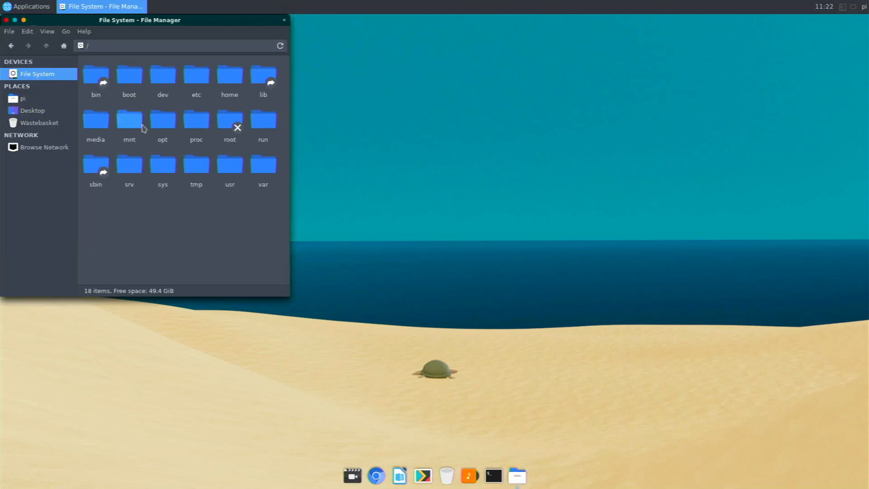
double_click(225, 175)
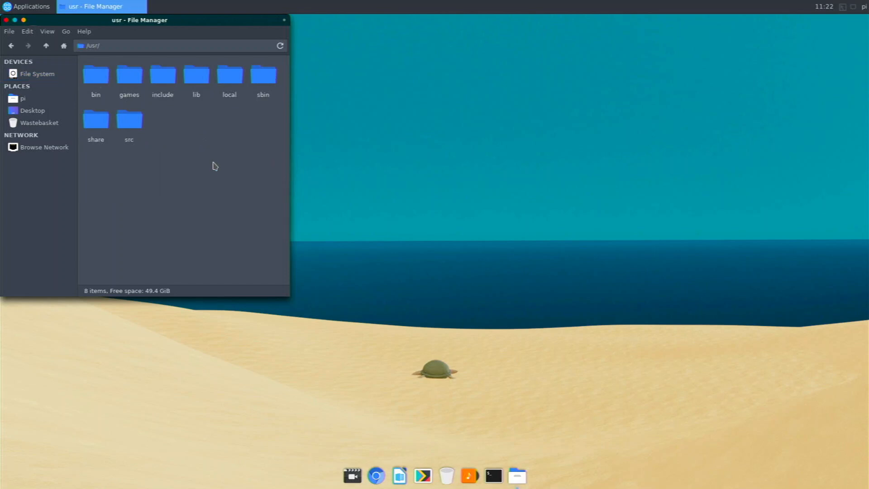
double_click(95, 120)
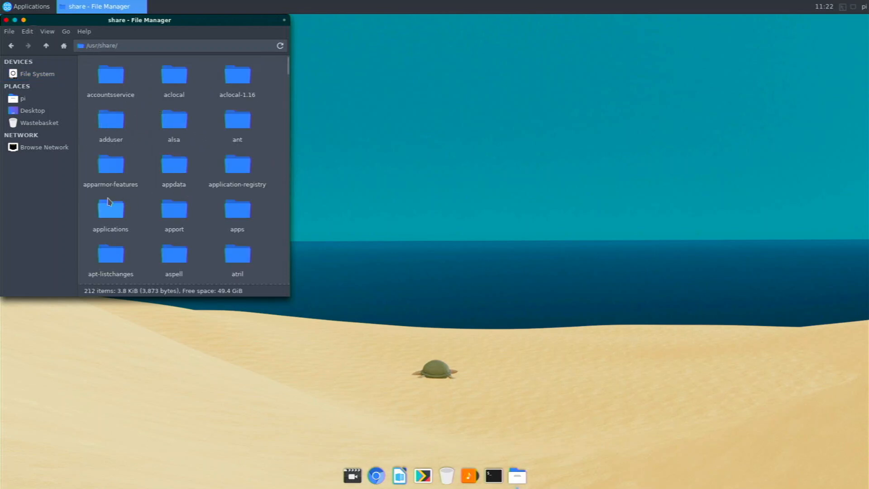
double_click(108, 207)
scroll(170, 181, "down", 10)
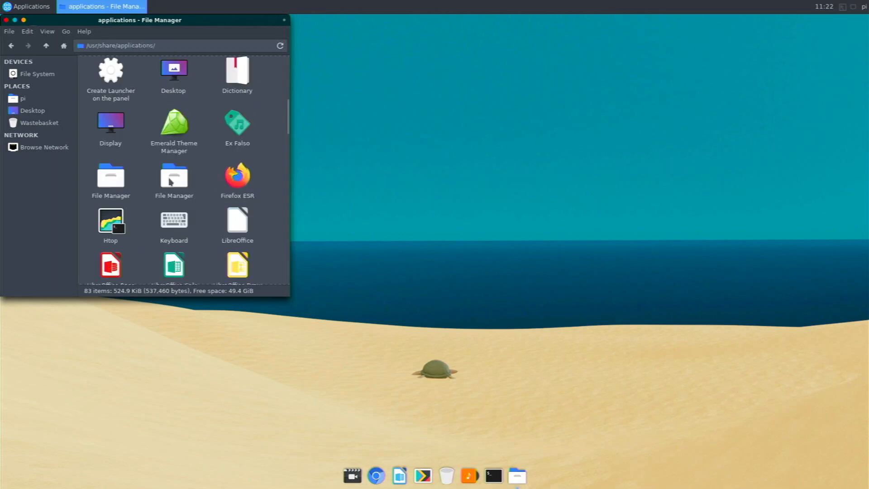
scroll(169, 181, "down", 3)
left_click_drag(168, 72, 369, 481)
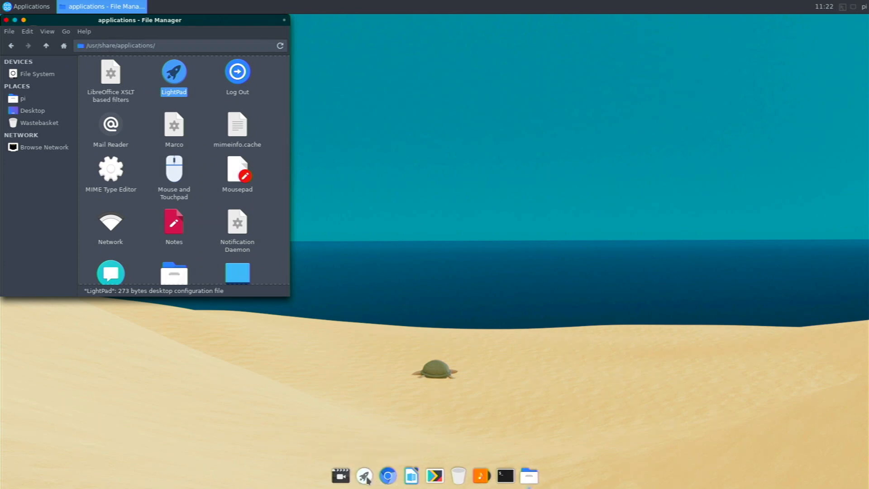
Launch Lightpad from the dock, browse its application pages, and close both Lightpad and the file manager.
left_click(364, 476)
scroll(343, 360, "down", 2)
scroll(346, 361, "up", 2)
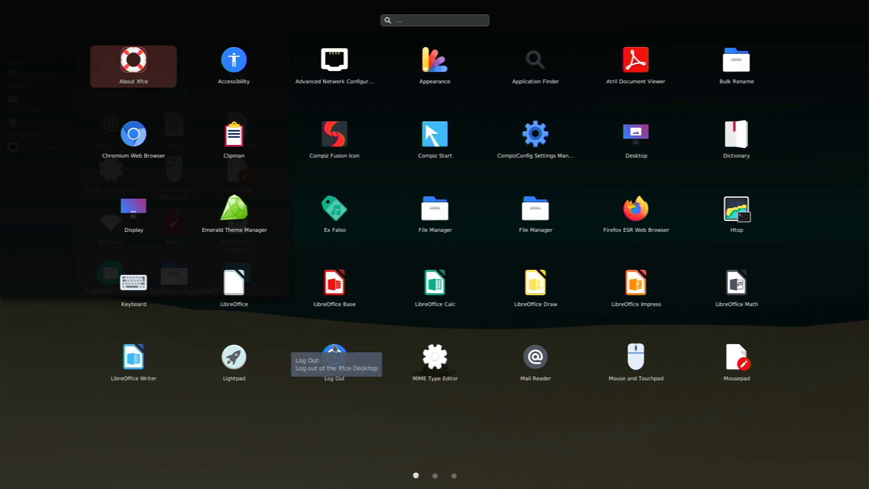
scroll(378, 299, "down", 2)
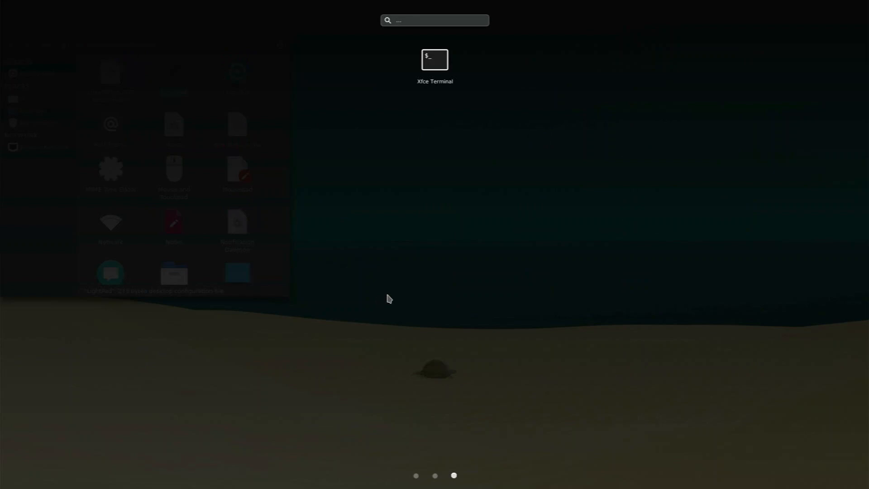
scroll(387, 296, "up", 2)
left_click(369, 280)
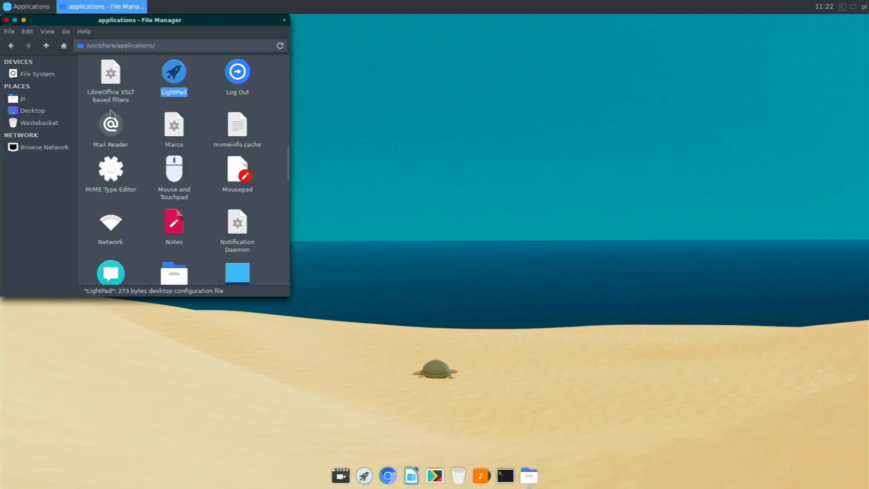
left_click(5, 20)
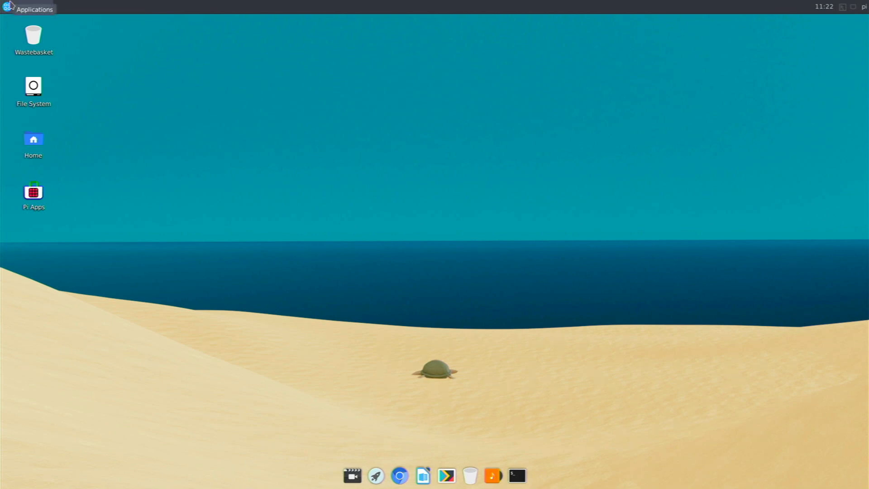
Start Ulauncher from the Accessories applications and search for "ter" in its launcher box.
left_click(10, 6)
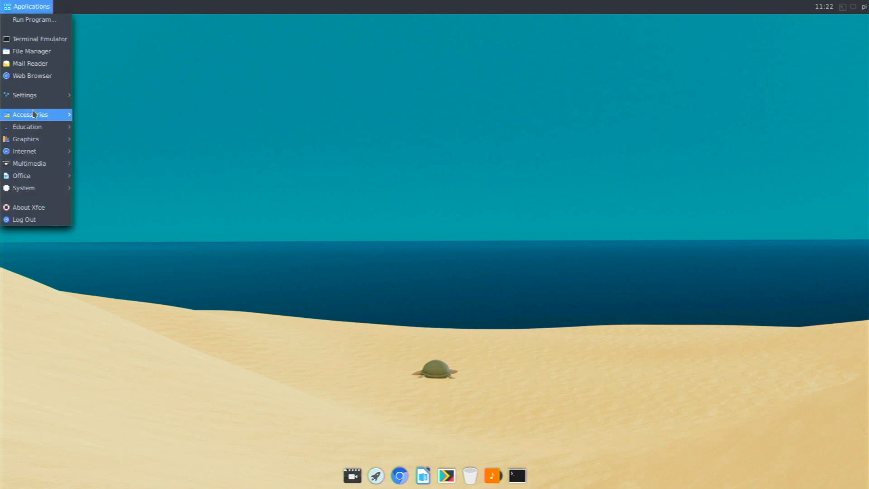
mouse_move(35, 115)
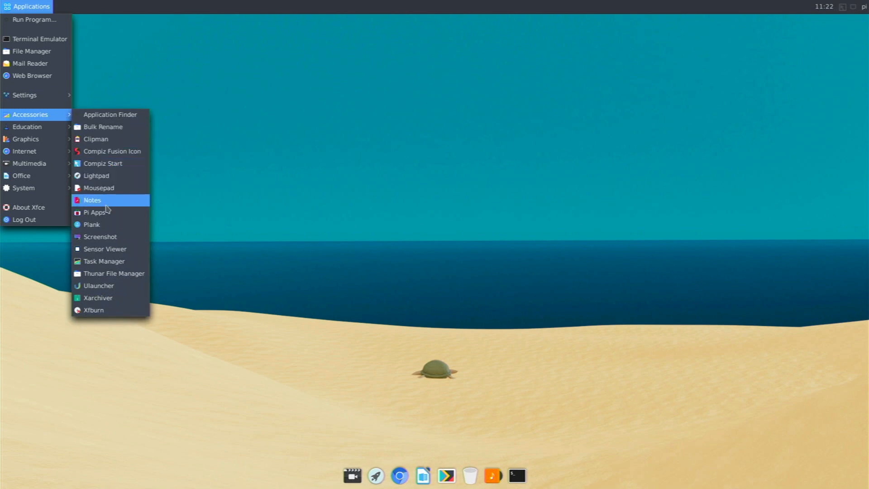
left_click(114, 285)
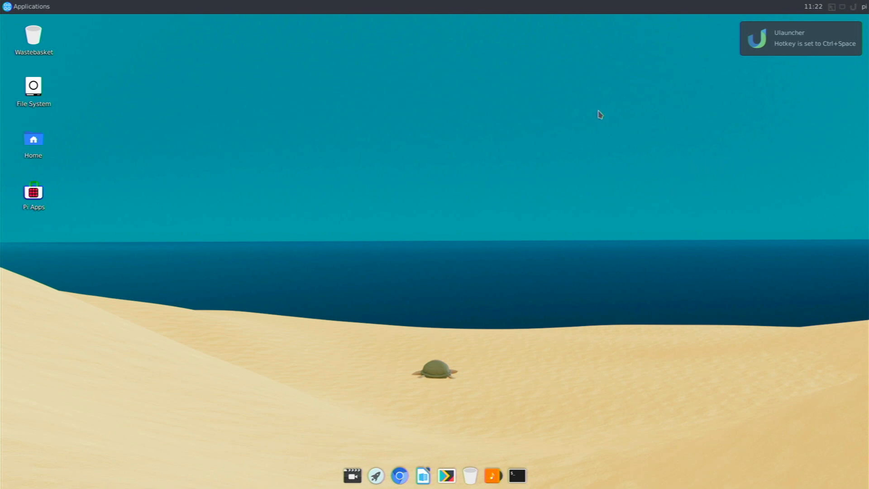
key("ctrl+space")
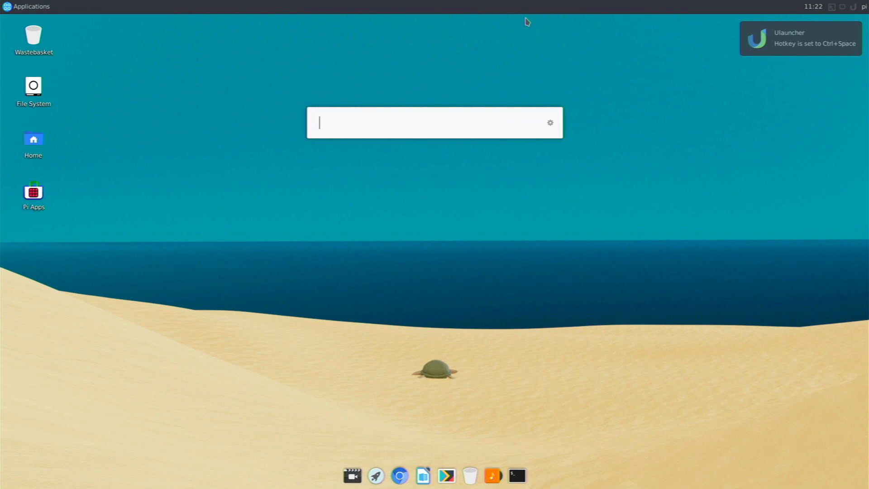
type("ter")
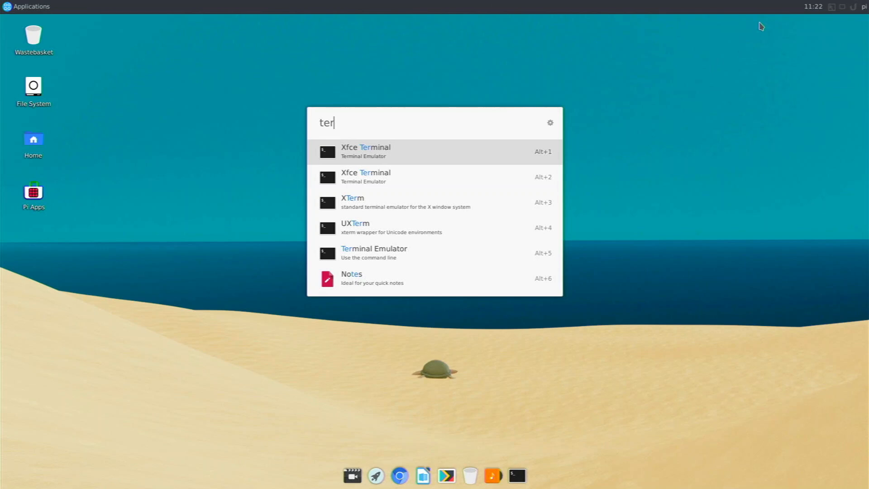
Open the Ulauncher preferences, set the colour theme to Elementary Dark, and close the preferences.
left_click(853, 6)
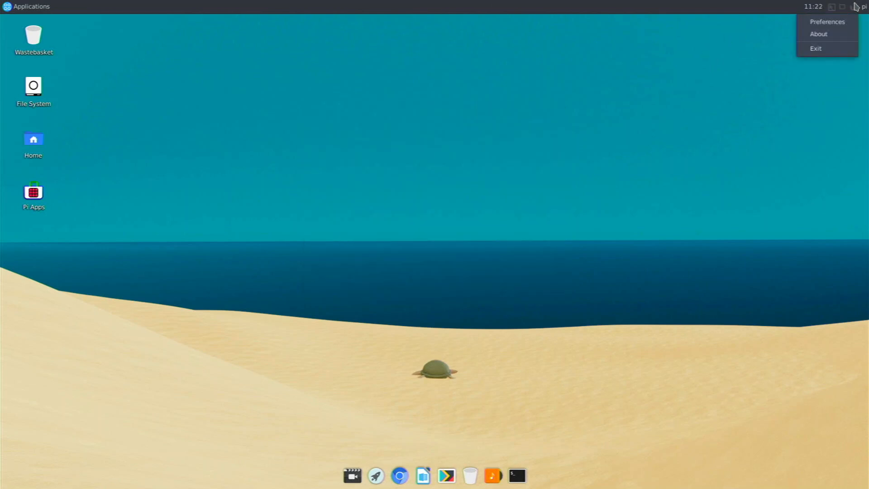
left_click(843, 23)
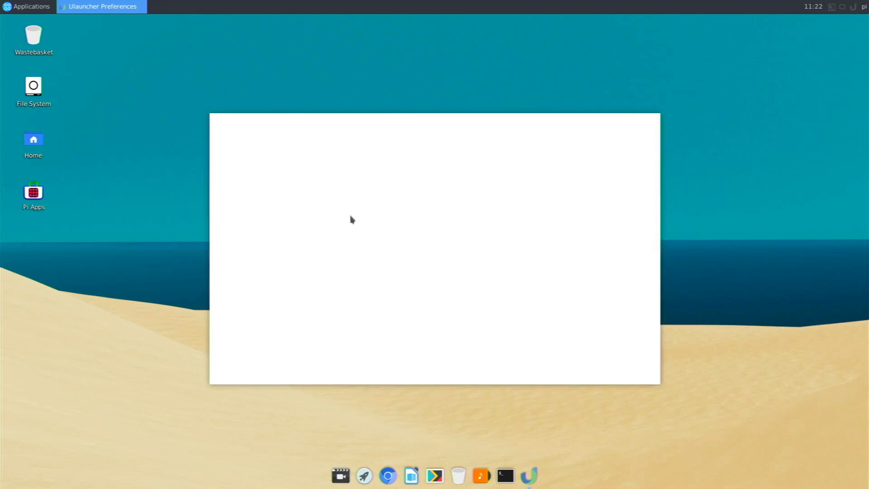
scroll(331, 272, "down", 10)
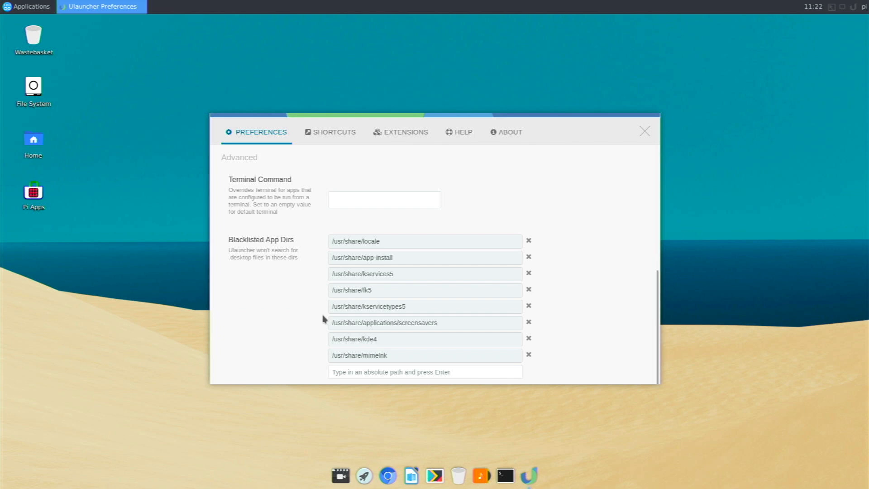
scroll(321, 316, "up", 10)
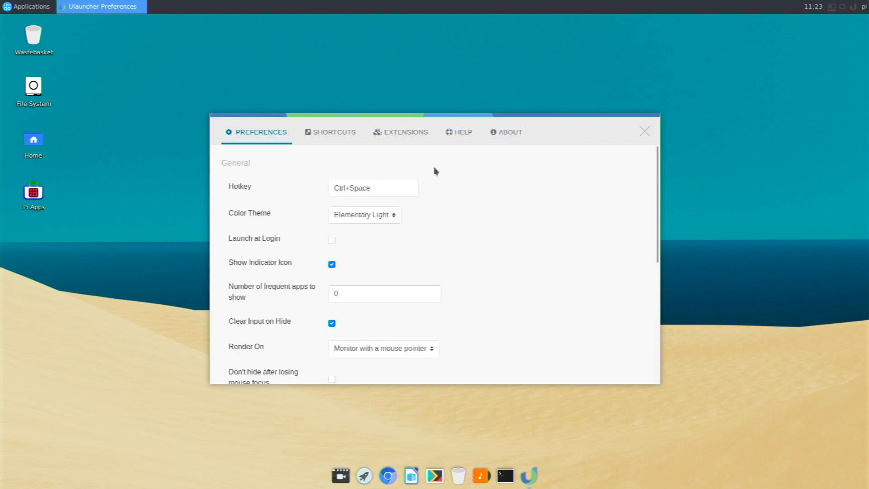
left_click(382, 215)
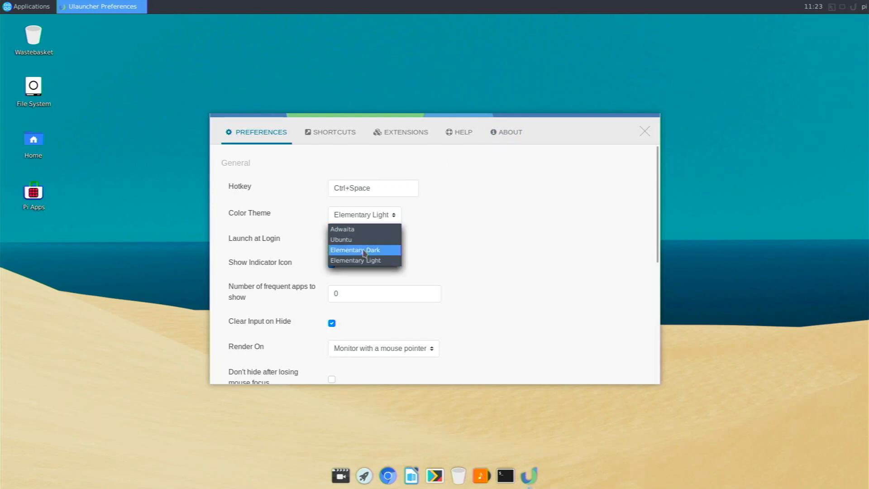
left_click(365, 254)
key("Escape")
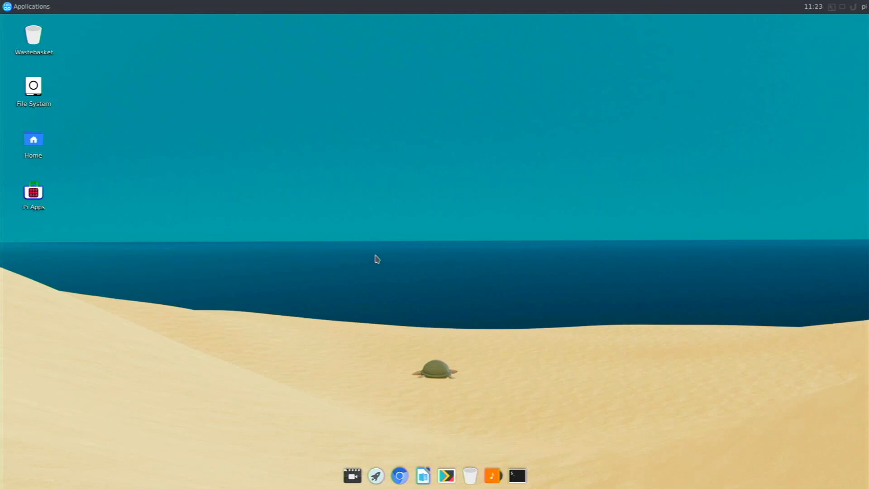
Bring up the Ulauncher search box, try the query "ubunyu", and clear it.
key("ctrl+space")
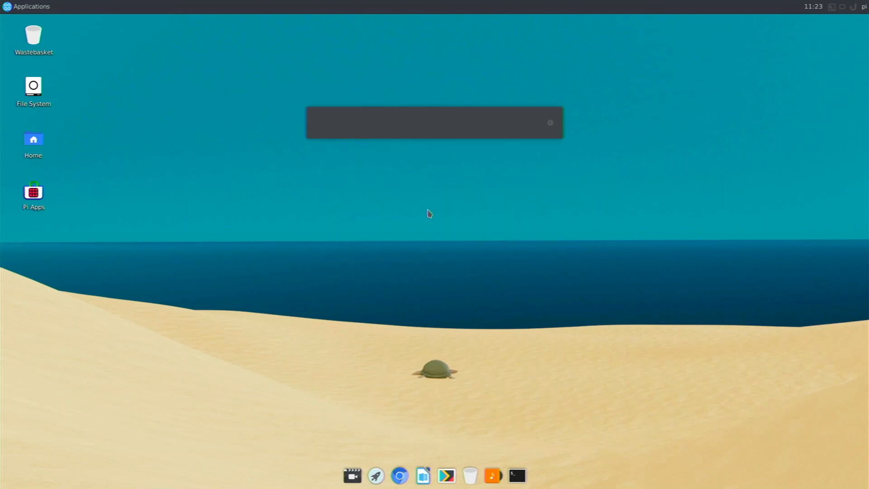
type("ubunyu")
key("BackSpace")
key("BackSpace")
key("BackSpace")
key("BackSpace")
key("BackSpace")
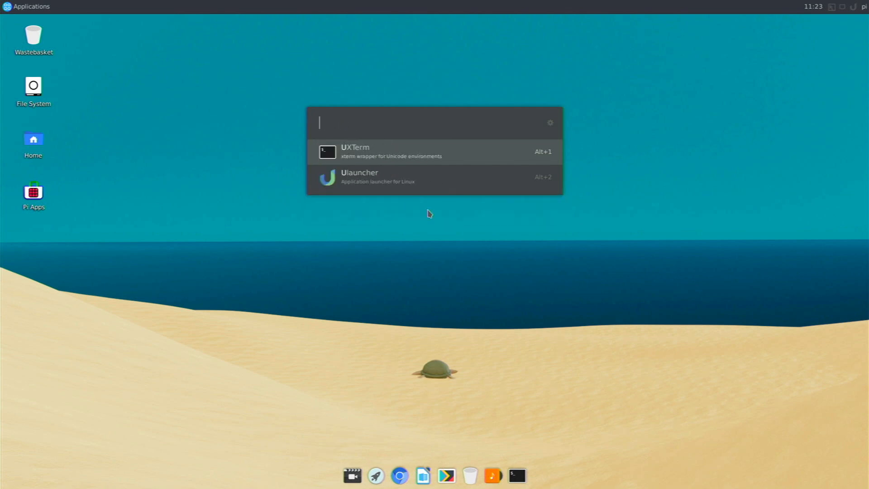
key("BackSpace")
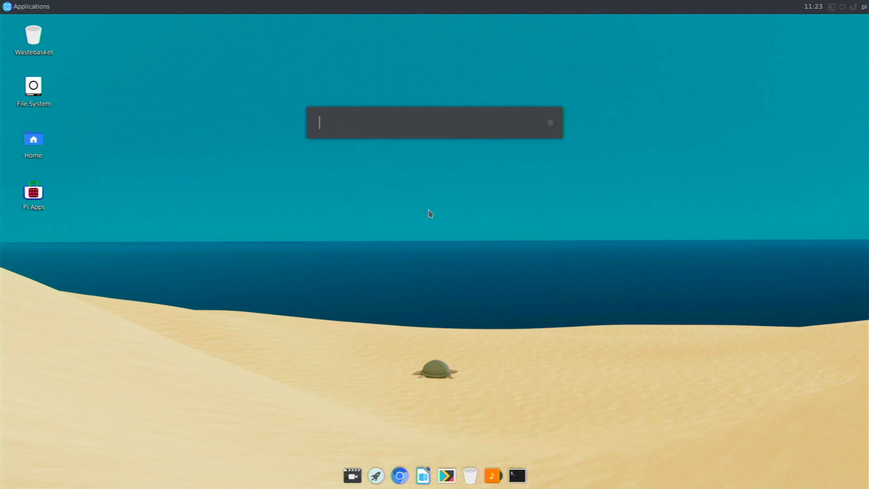
Dismiss the Ulauncher search box, open a terminal from the dock, and close its error dialog and window.
key("Escape")
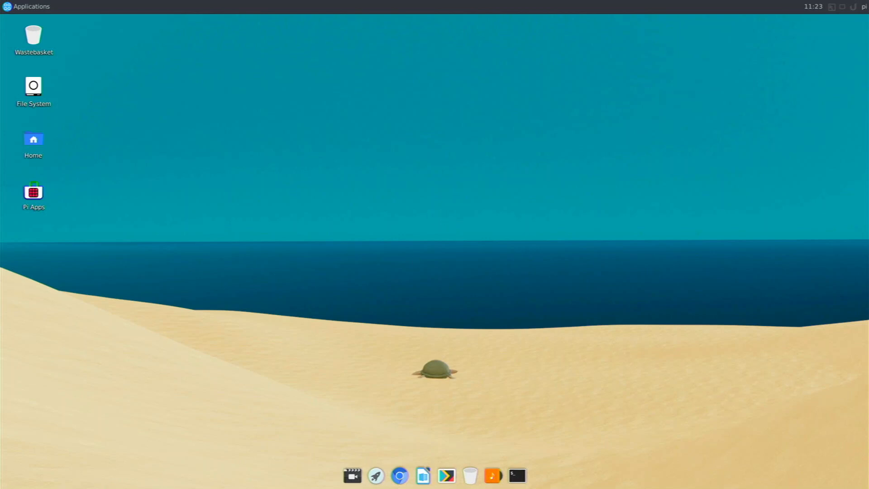
left_click(517, 476)
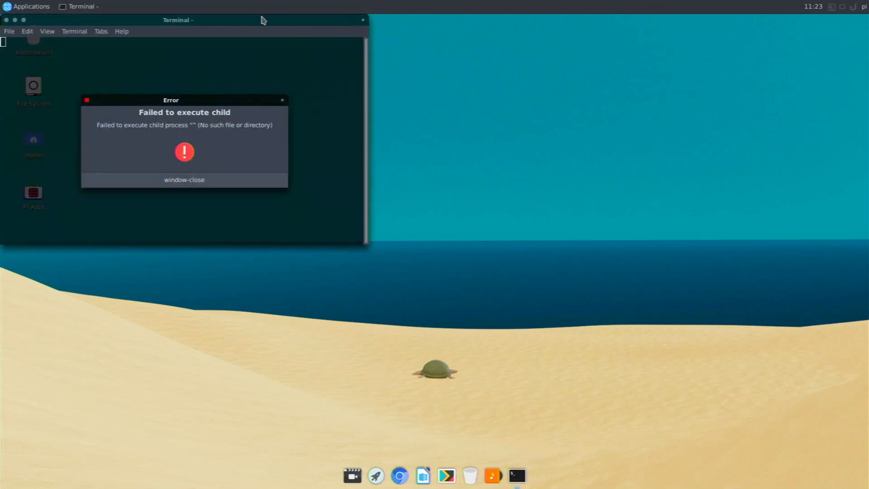
left_click(197, 180)
left_click_drag(212, 21, 452, 141)
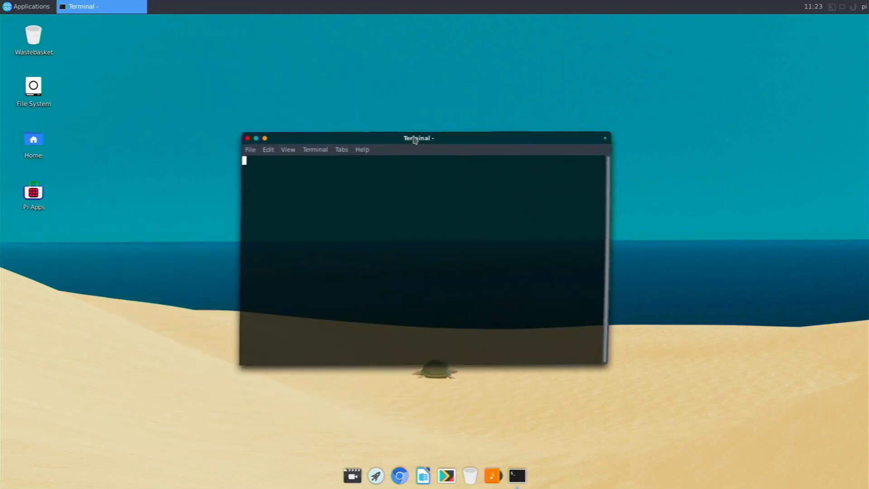
left_click(246, 140)
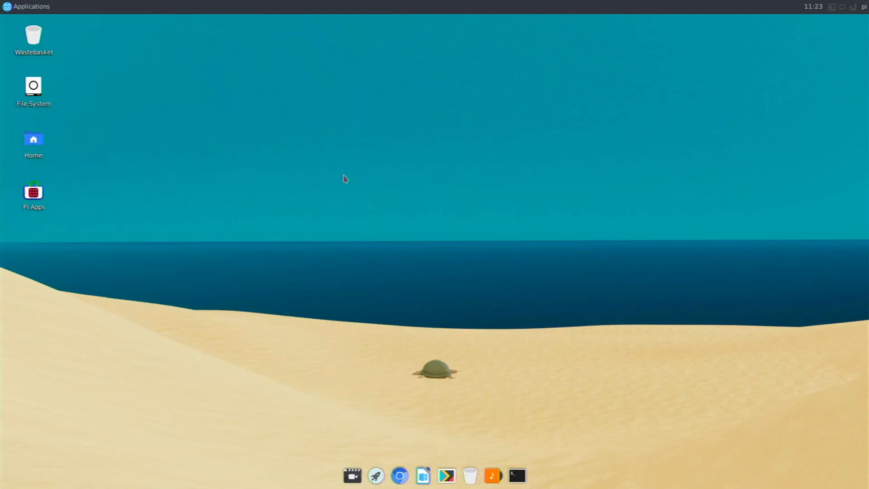
Launch the Quod Libet music player from the dock, bring up its window, and dismiss the library directories dialog.
mouse_move(868, 488)
left_click(497, 476)
left_click_drag(553, 378, 407, 340)
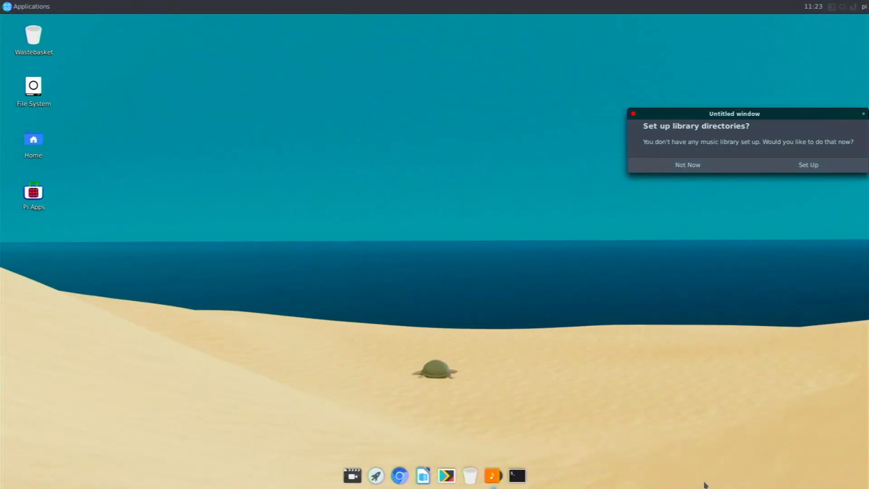
left_click(492, 474)
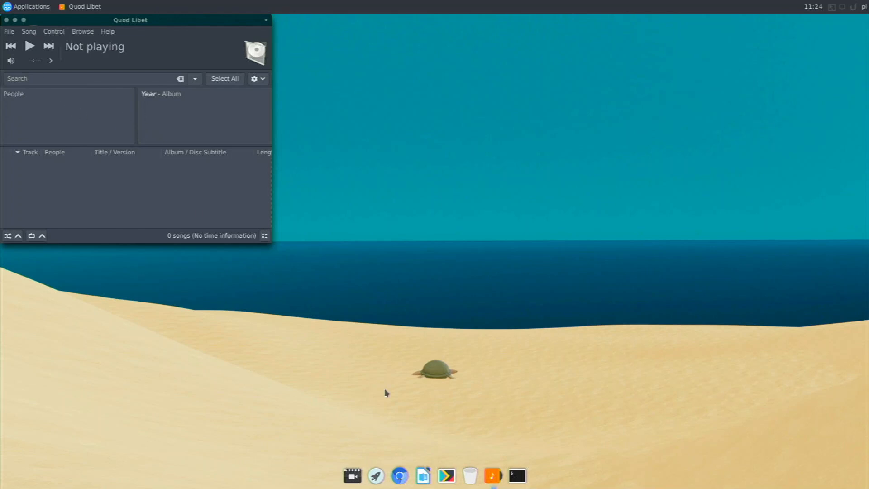
right_click(492, 475)
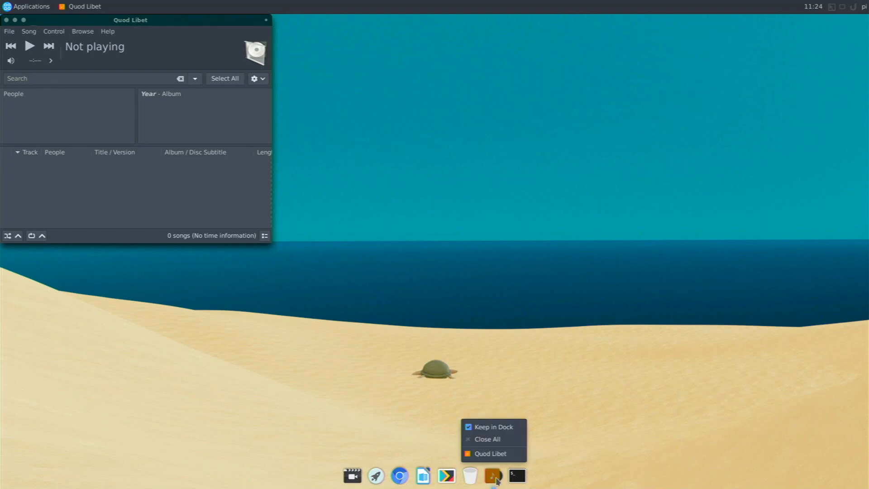
left_click(491, 454)
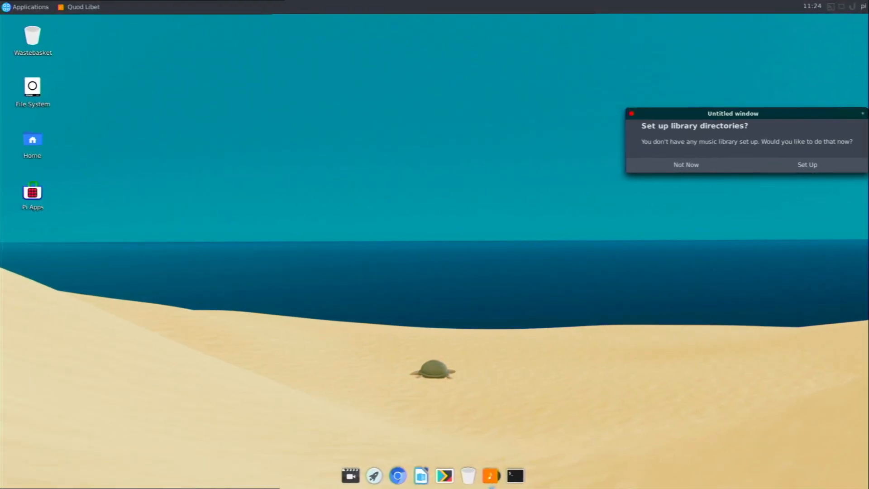
left_click(739, 164)
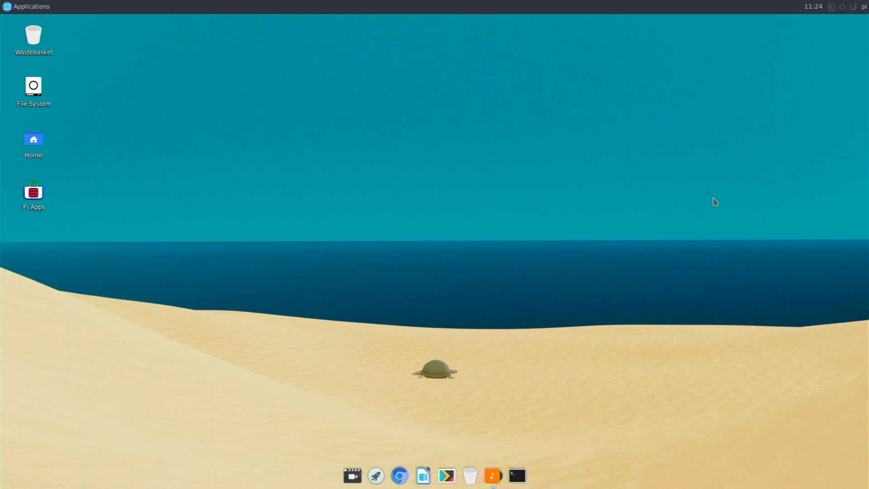